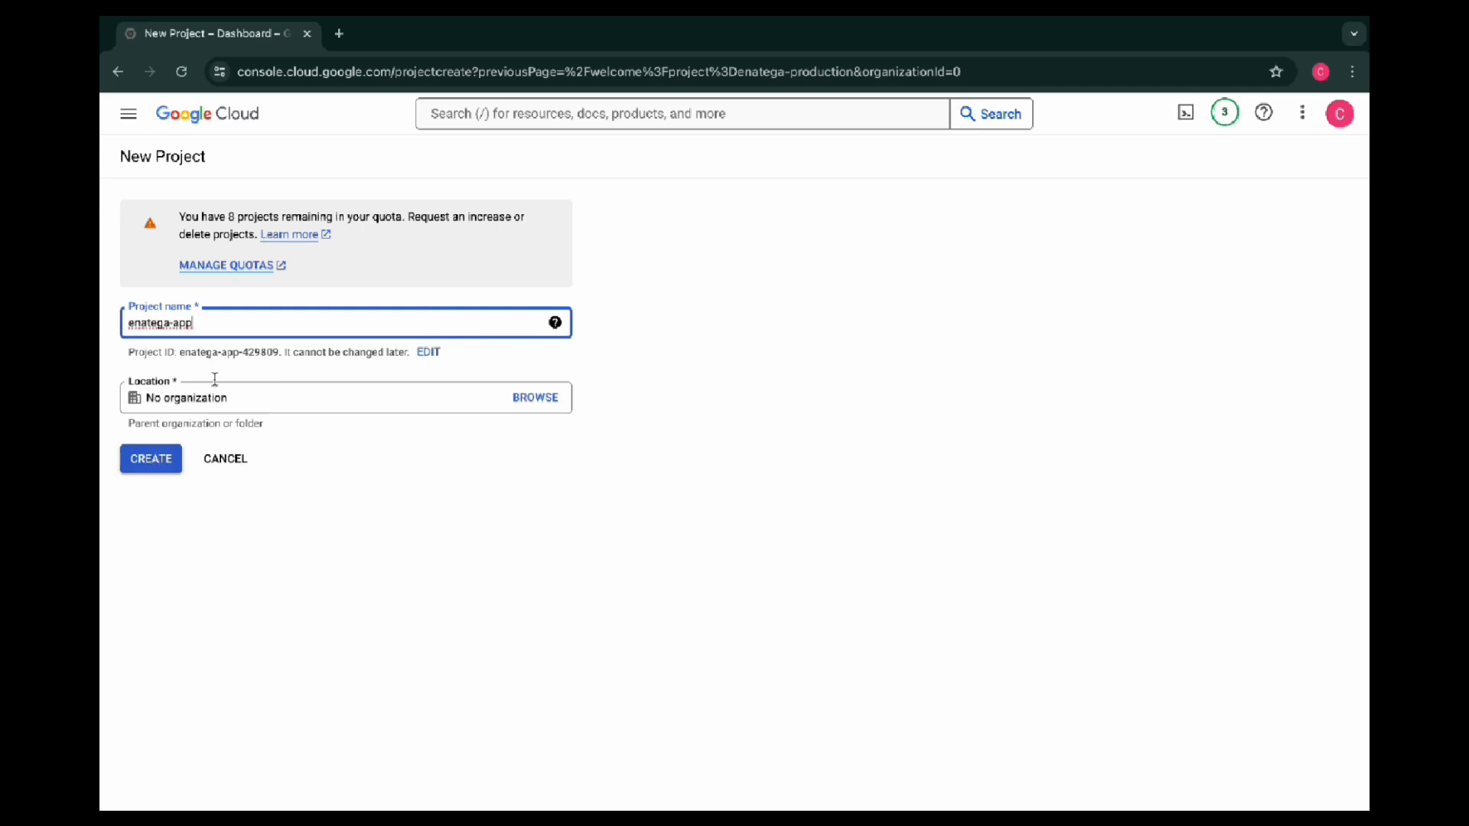
# Finish creating the project under the name enatega-app-v1 and make it the active project
pyautogui.write('v1')
pyautogui.click(161, 464)
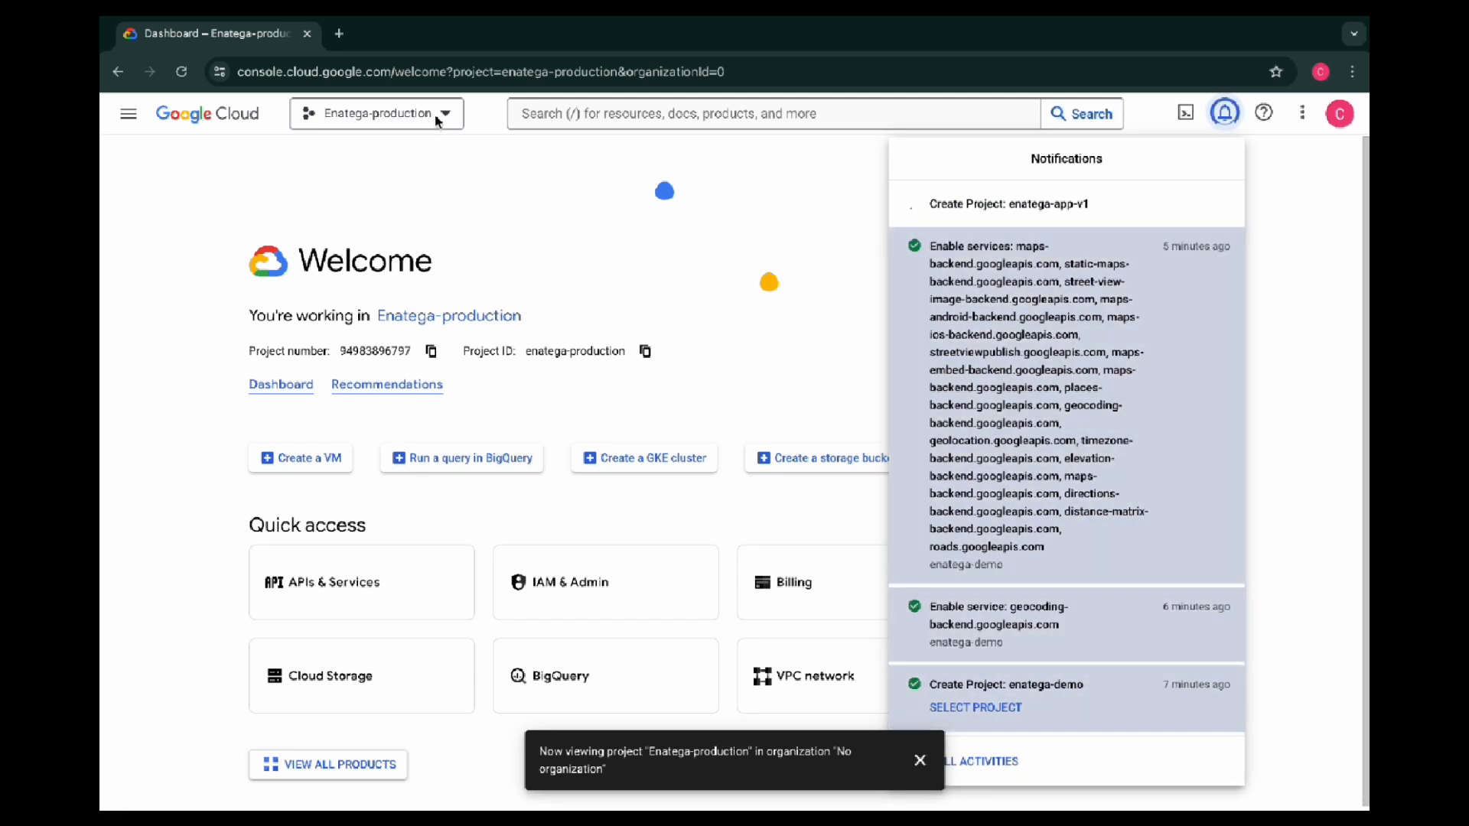
pyautogui.click(435, 115)
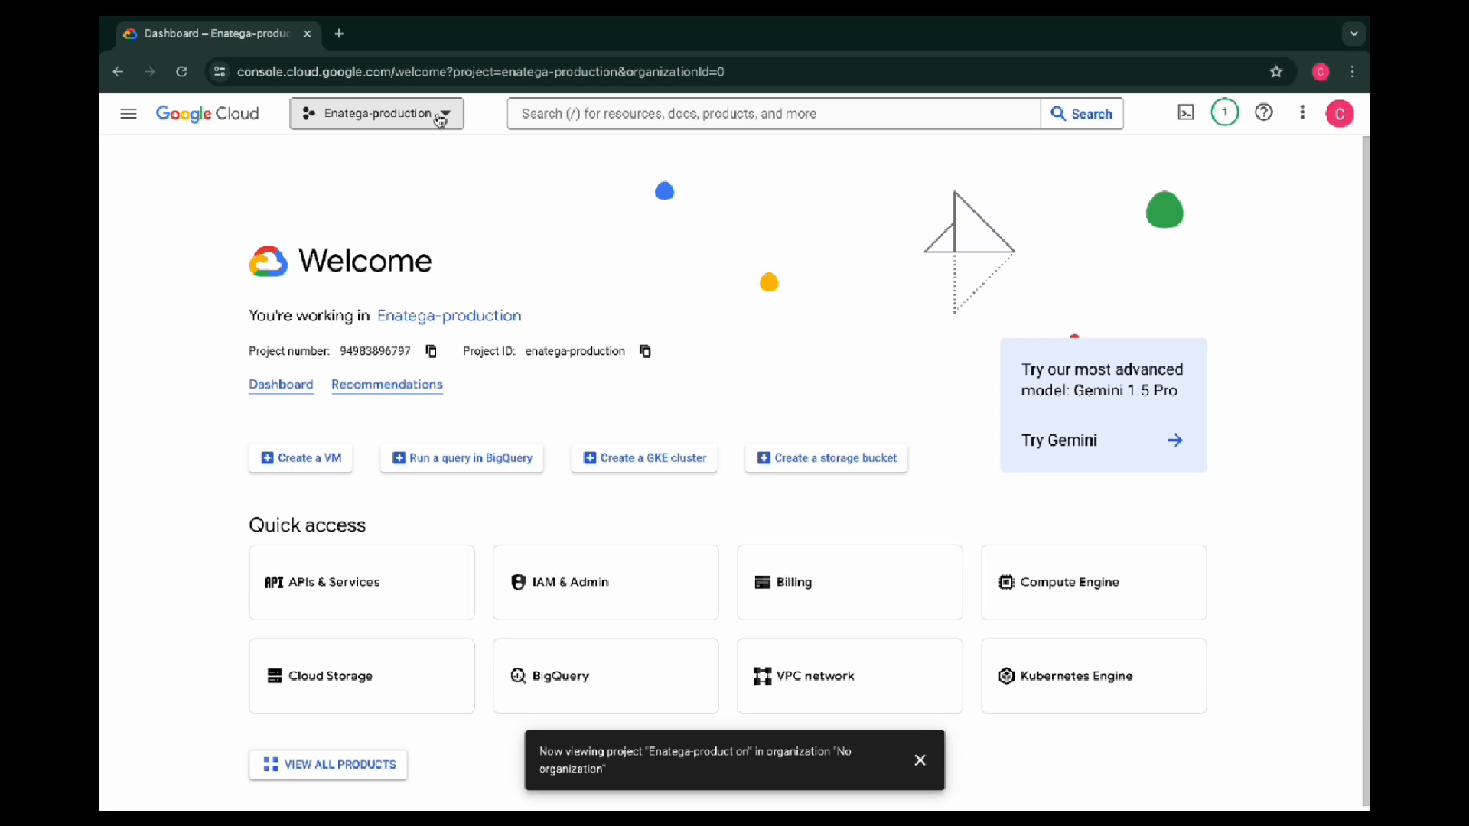
pyautogui.click(440, 119)
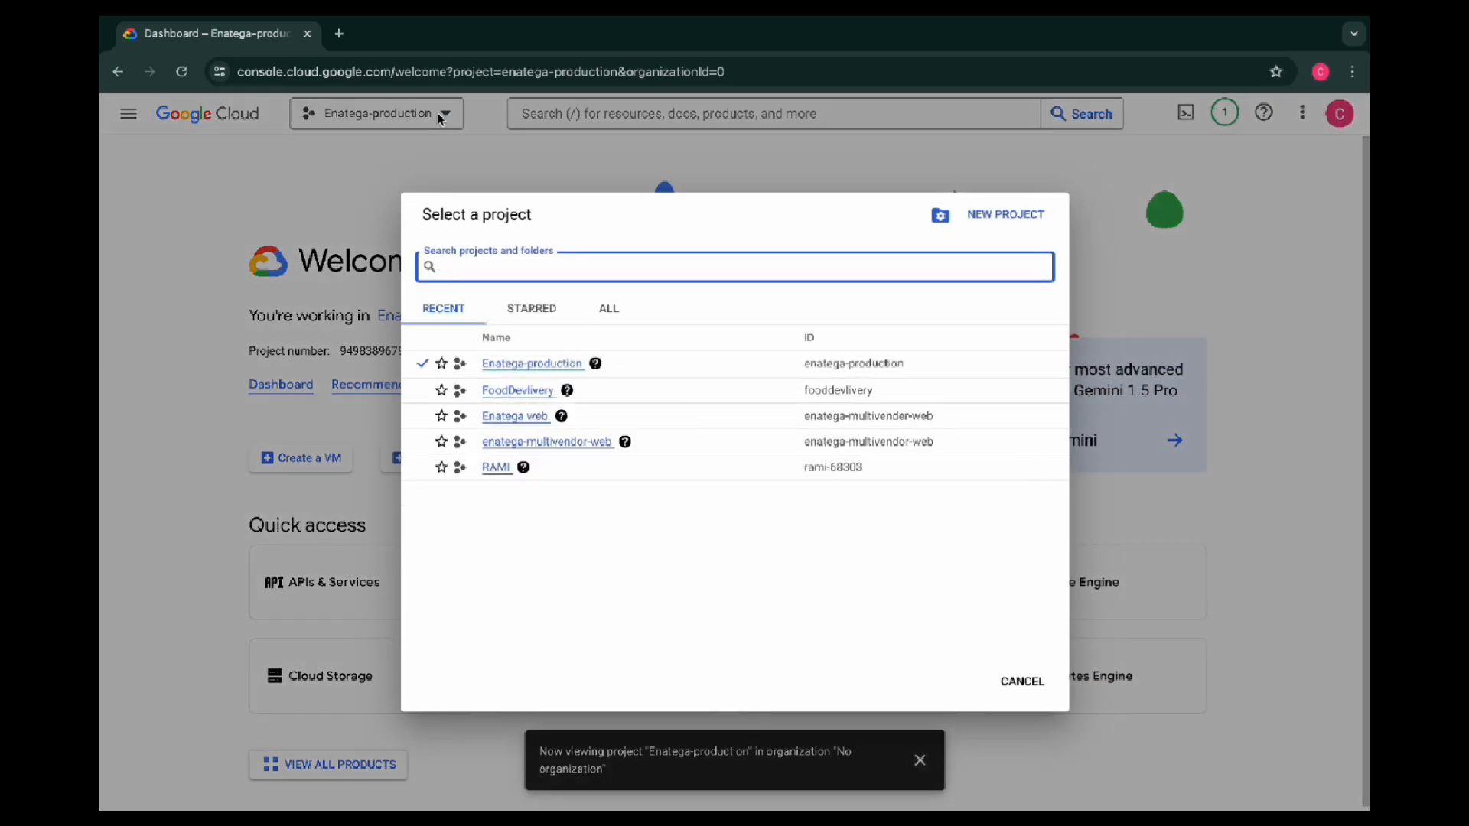
pyautogui.click(523, 372)
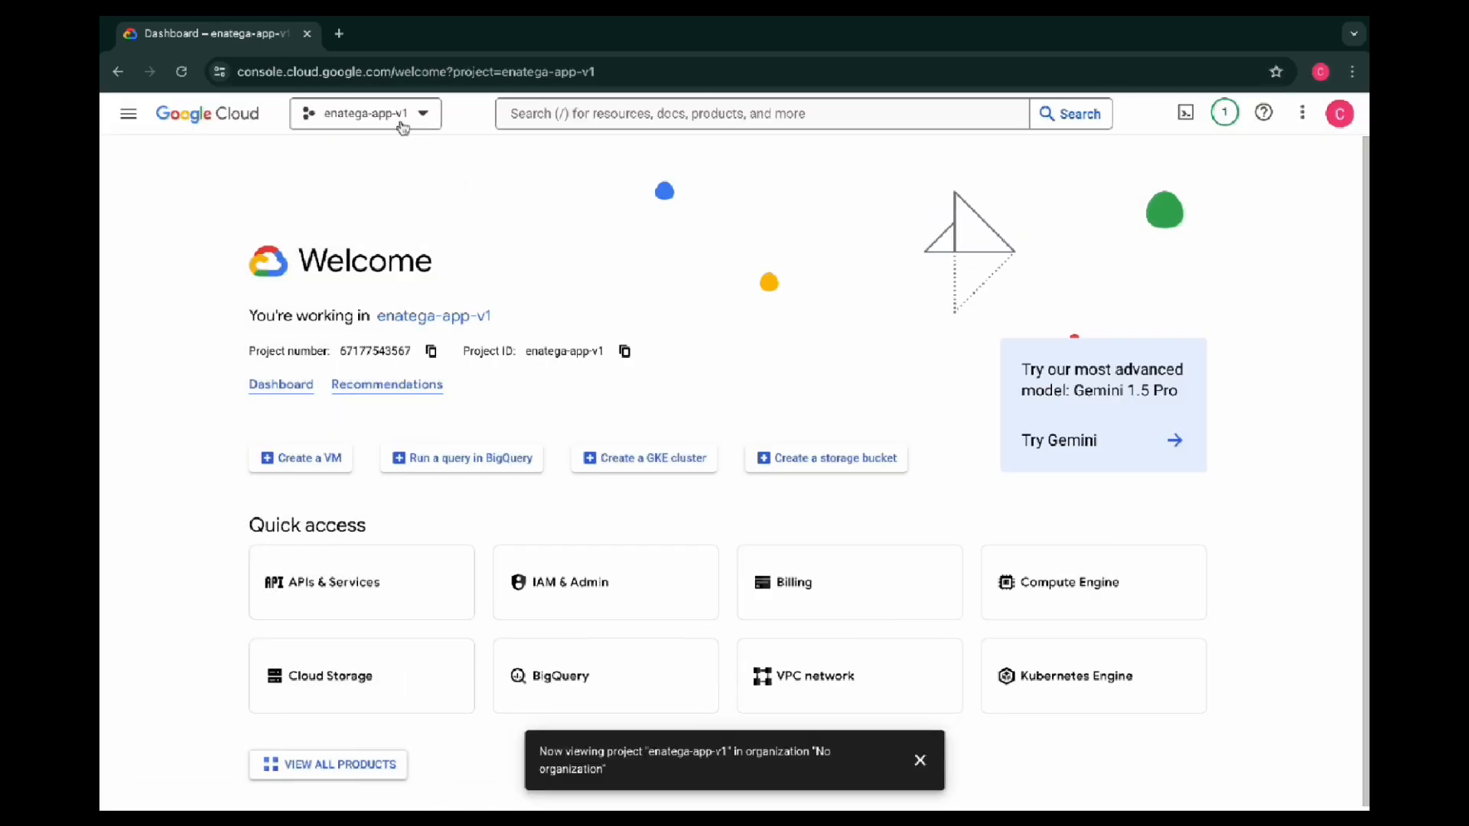
# Open the Google Maps API Keys configuration page of the enatega.com documentation in a new browser tab
pyautogui.click(340, 35)
pyautogui.write('enatega.com')
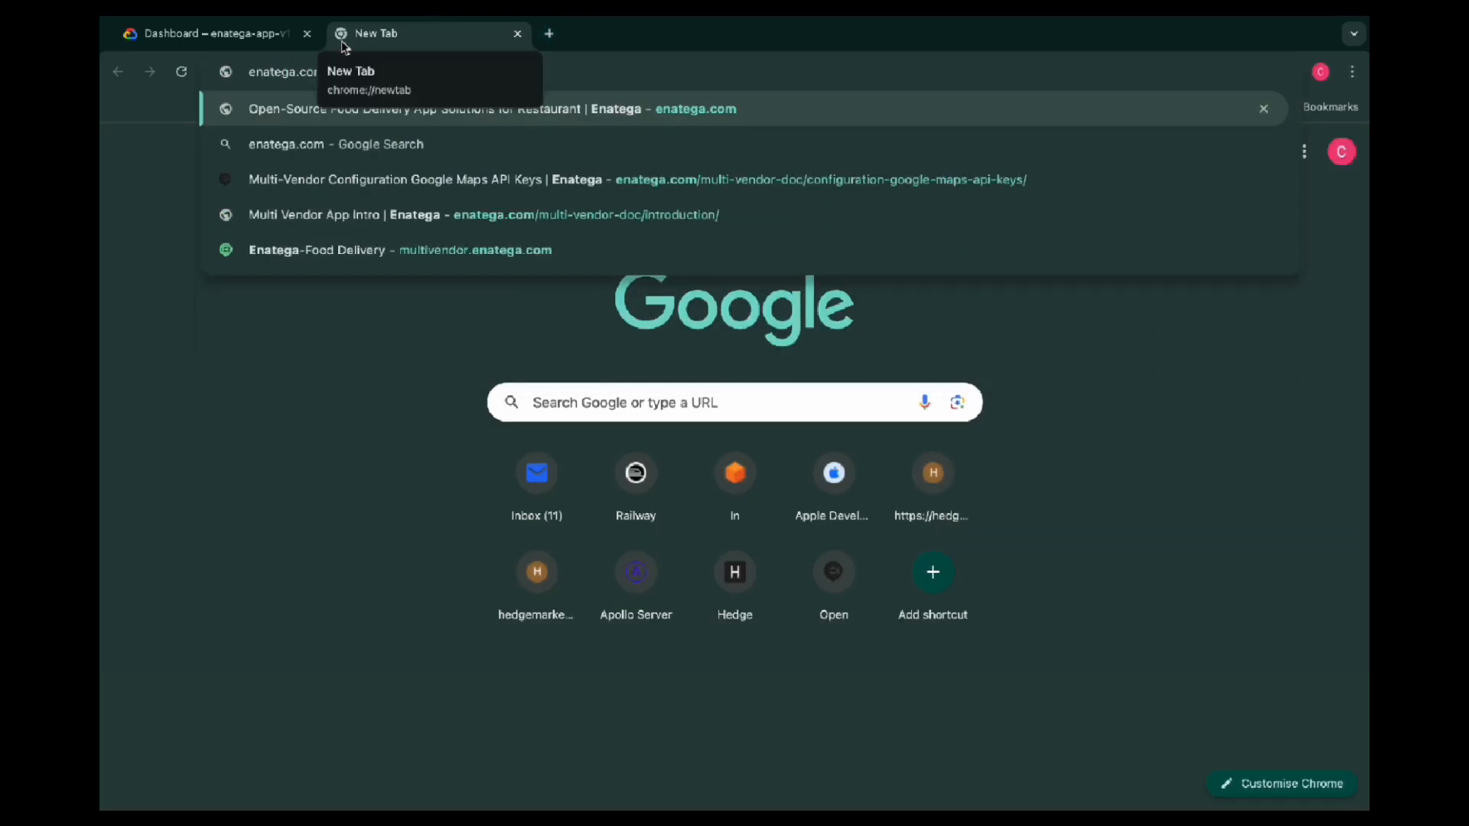
pyautogui.press('Return')
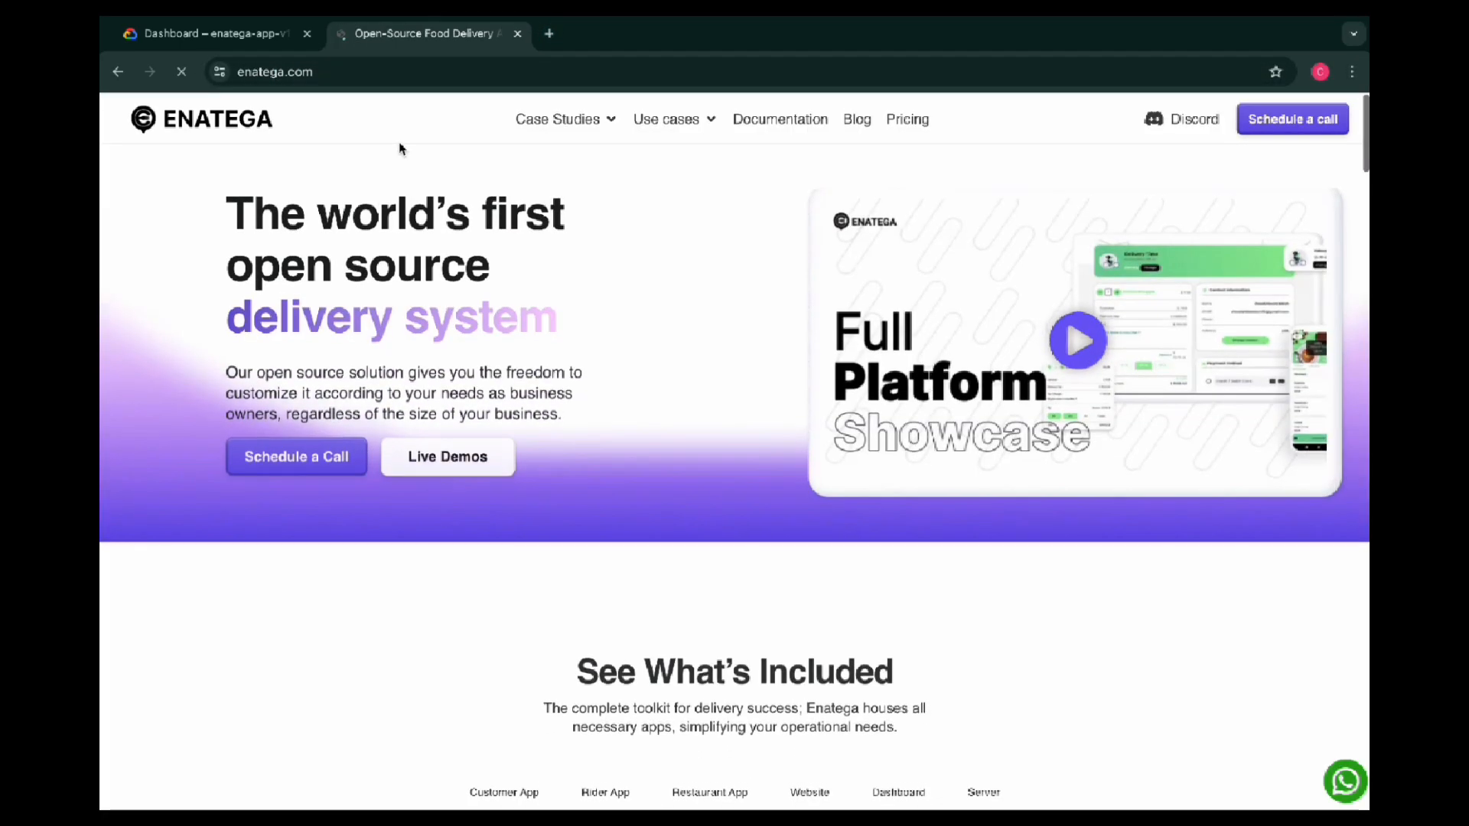
pyautogui.click(776, 122)
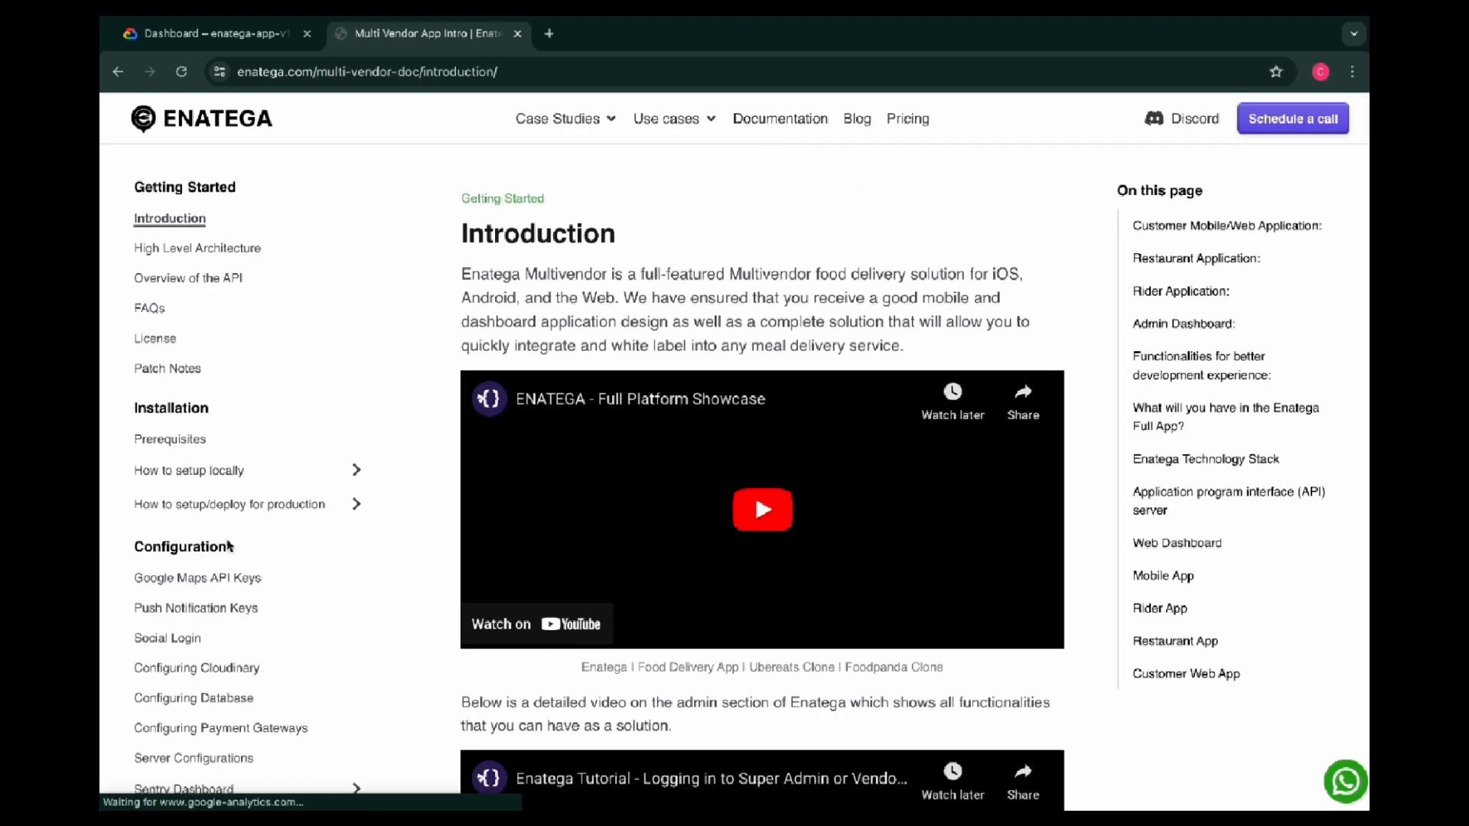
pyautogui.click(195, 579)
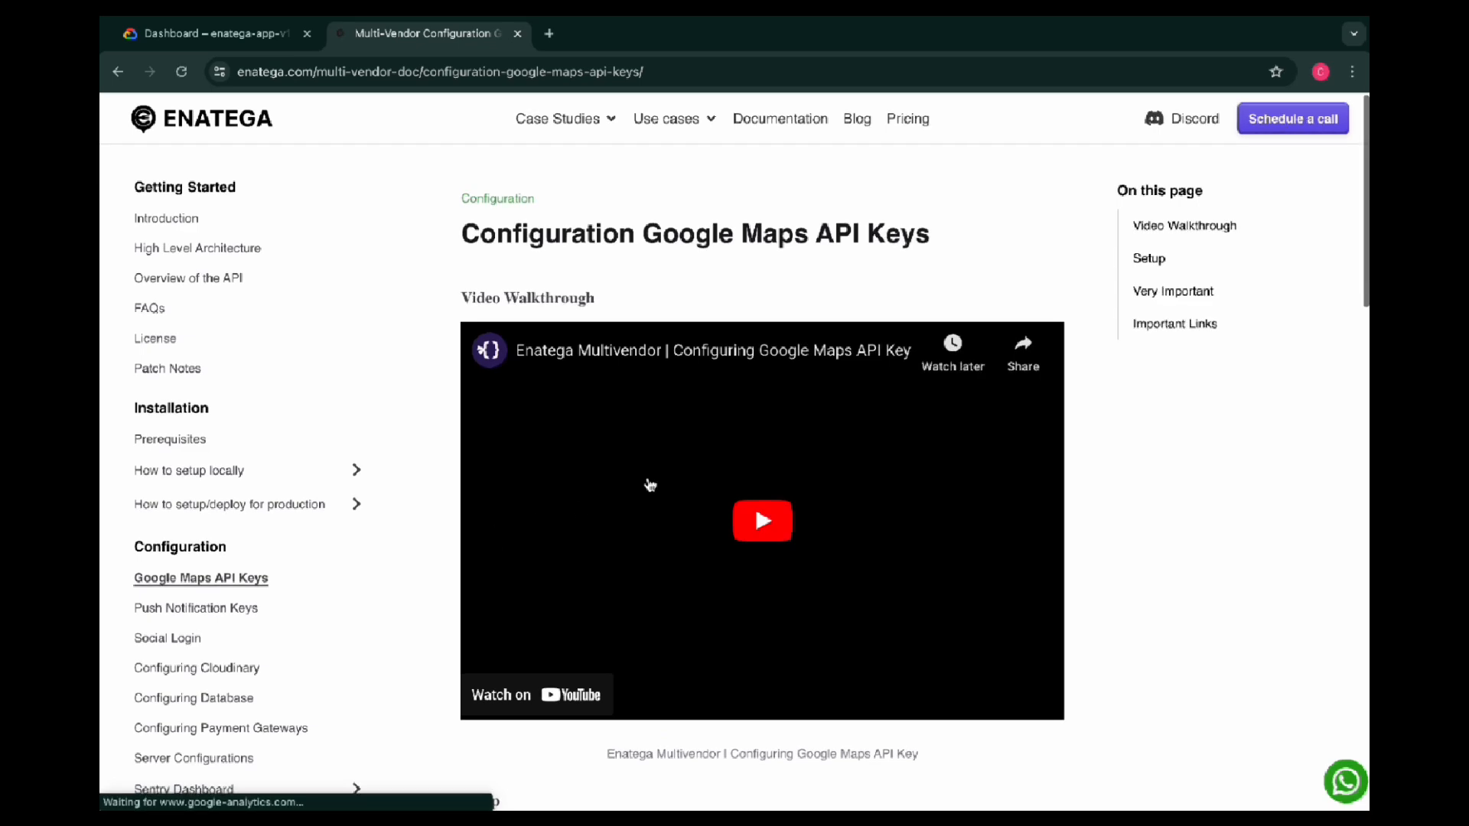
# Read the documentation's Setup section on account login, project creation and the first API to activate
pyautogui.scroll(-2, 648, 484)
pyautogui.scroll(-5, 650, 485)
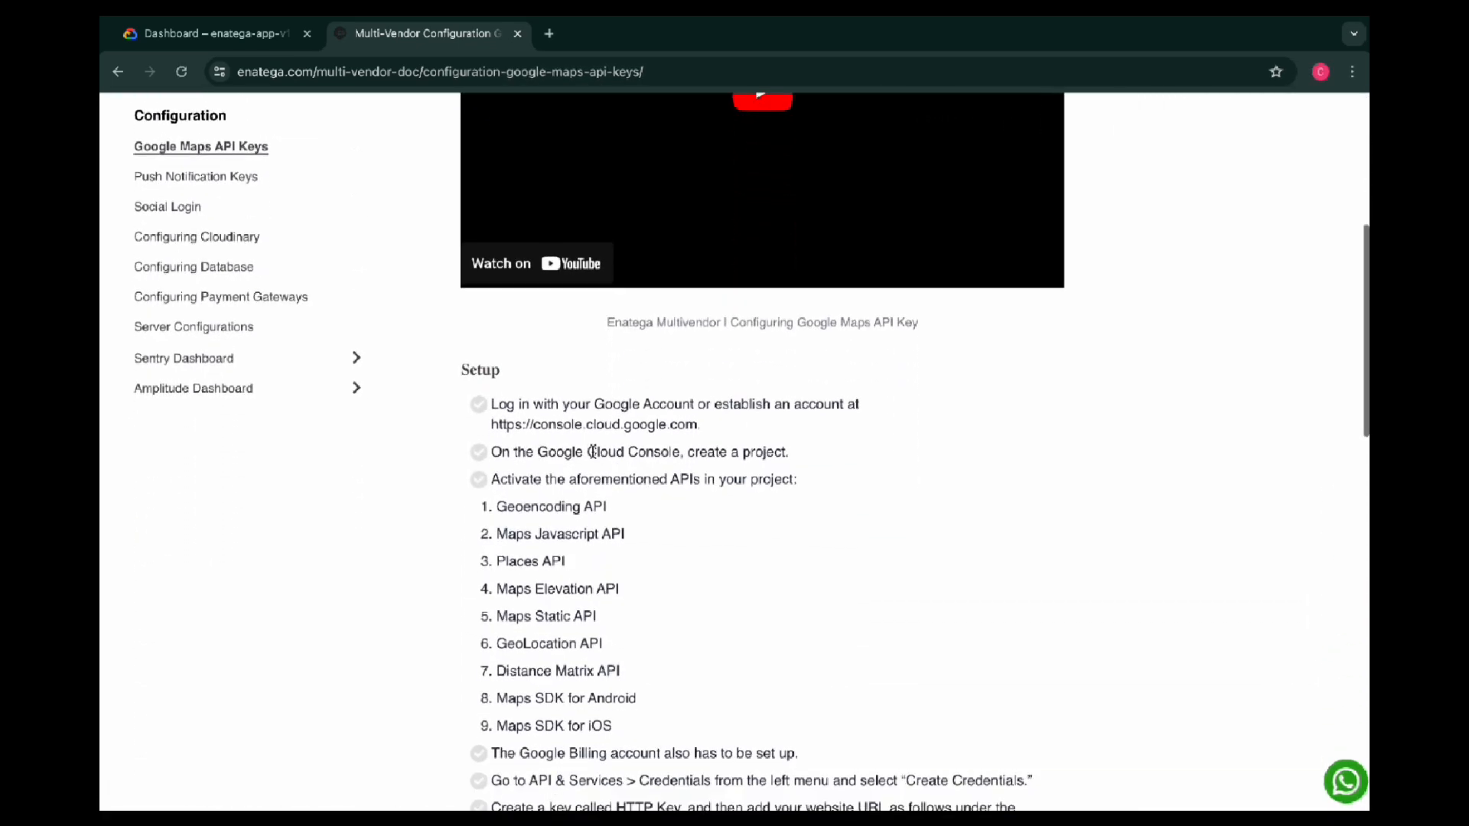
pyautogui.moveTo(521, 408); pyautogui.dragTo(712, 430)
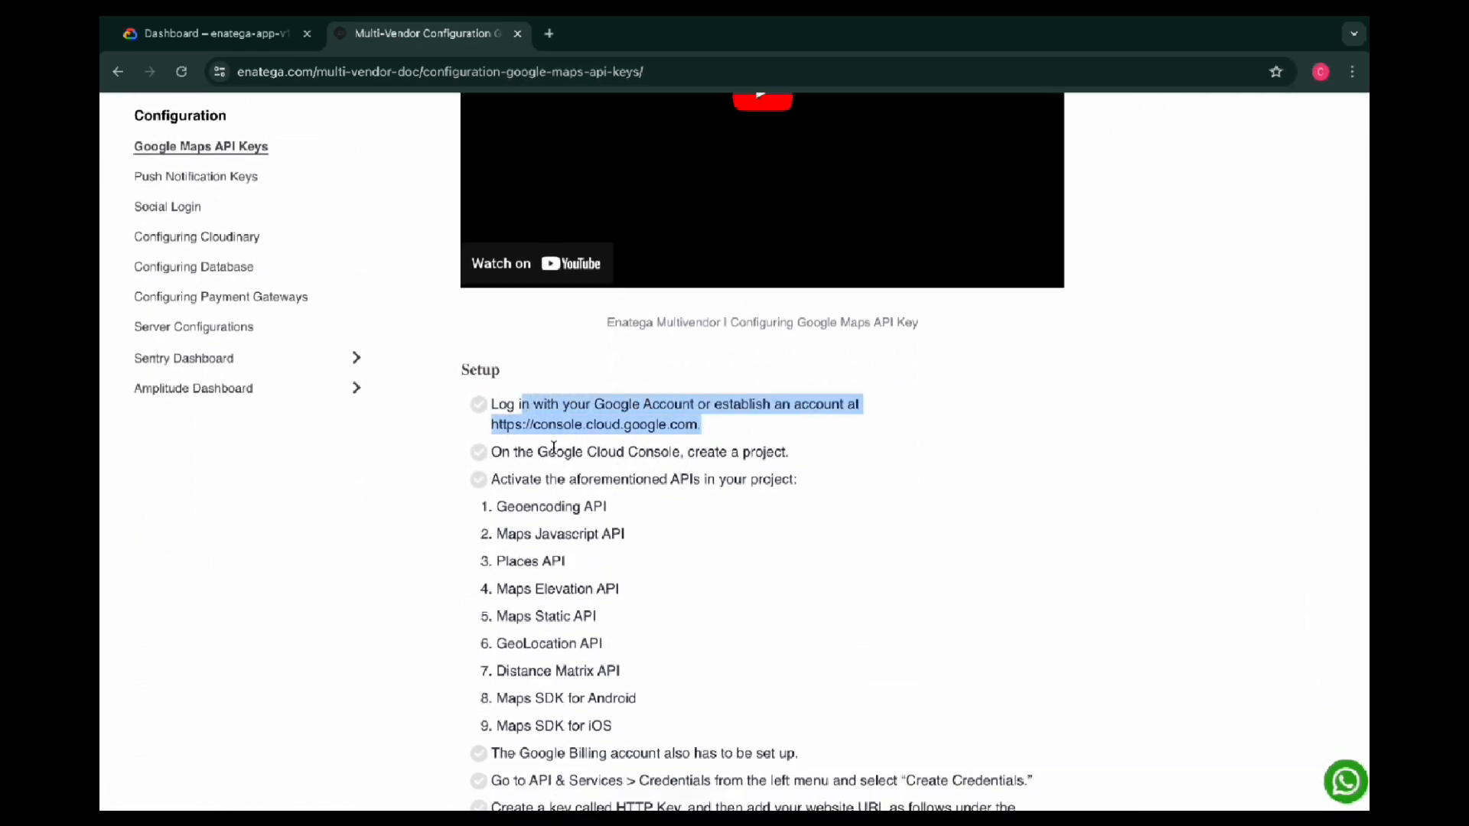
pyautogui.moveTo(549, 452); pyautogui.dragTo(730, 452)
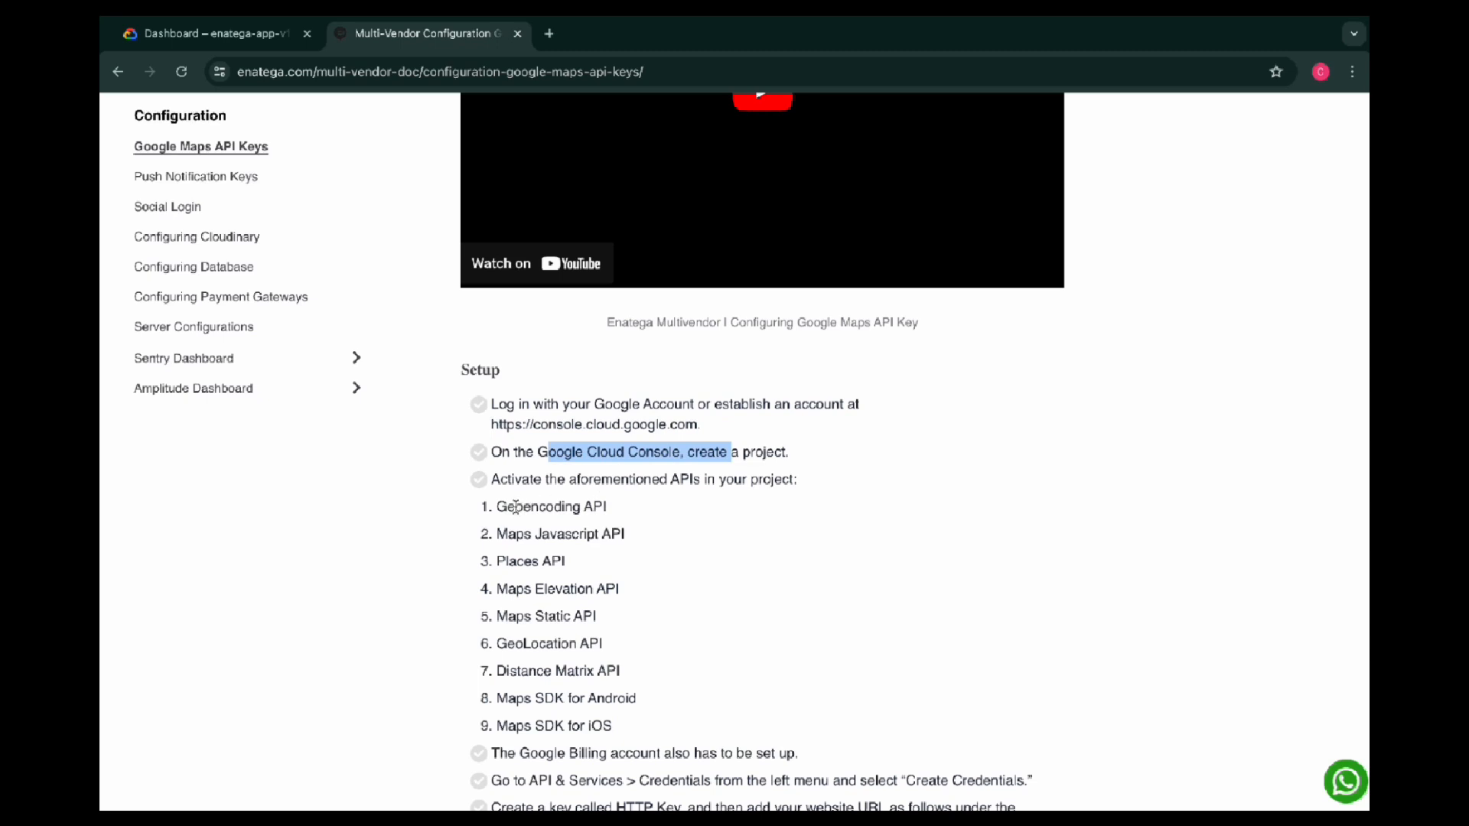
pyautogui.moveTo(498, 506); pyautogui.dragTo(613, 513)
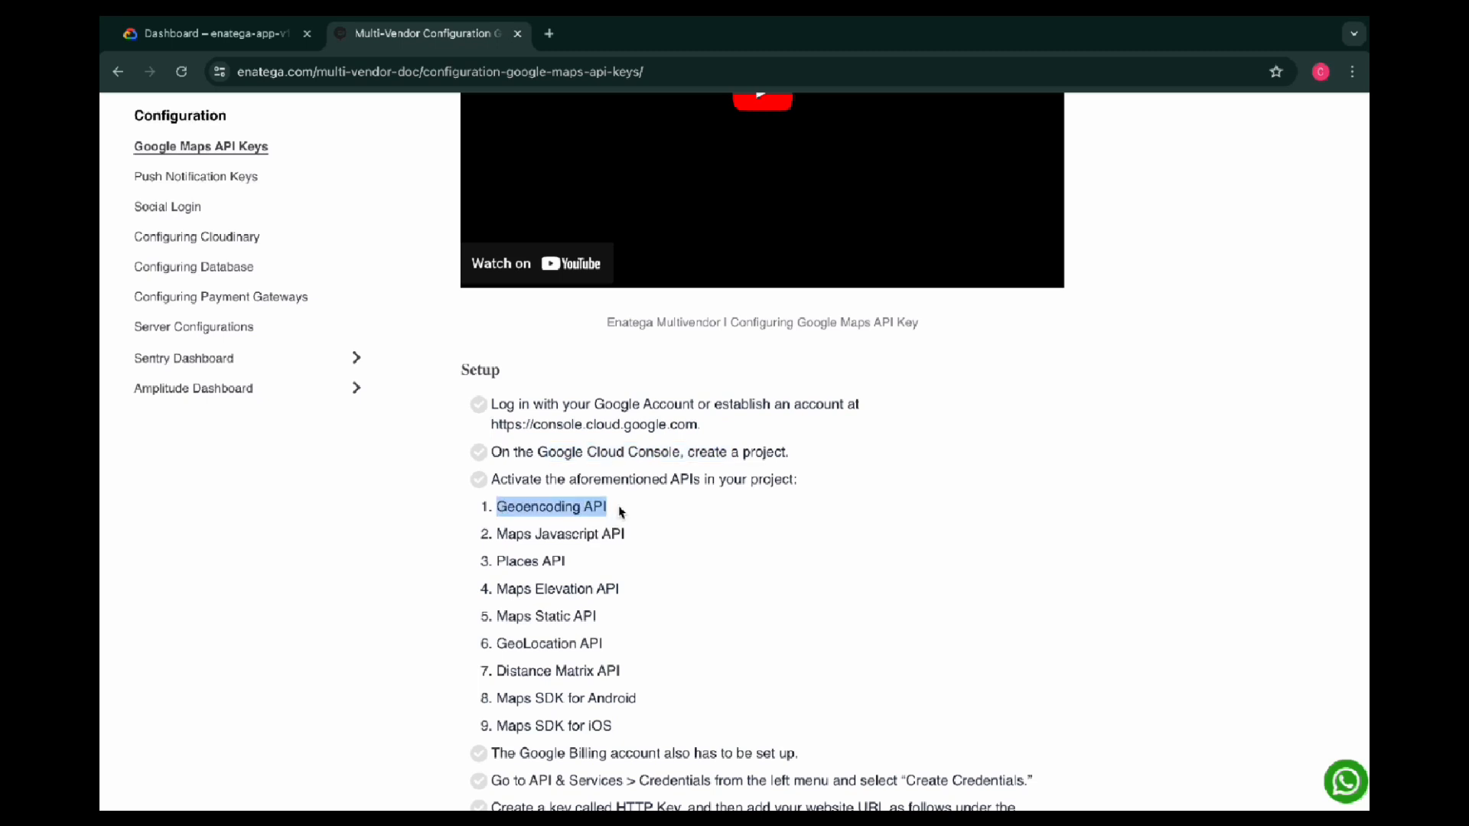
pyautogui.click(622, 512)
# Return to the cloud console and search the API Library of enatega-app-v1 for "Geoencoding API"
pyautogui.click(260, 42)
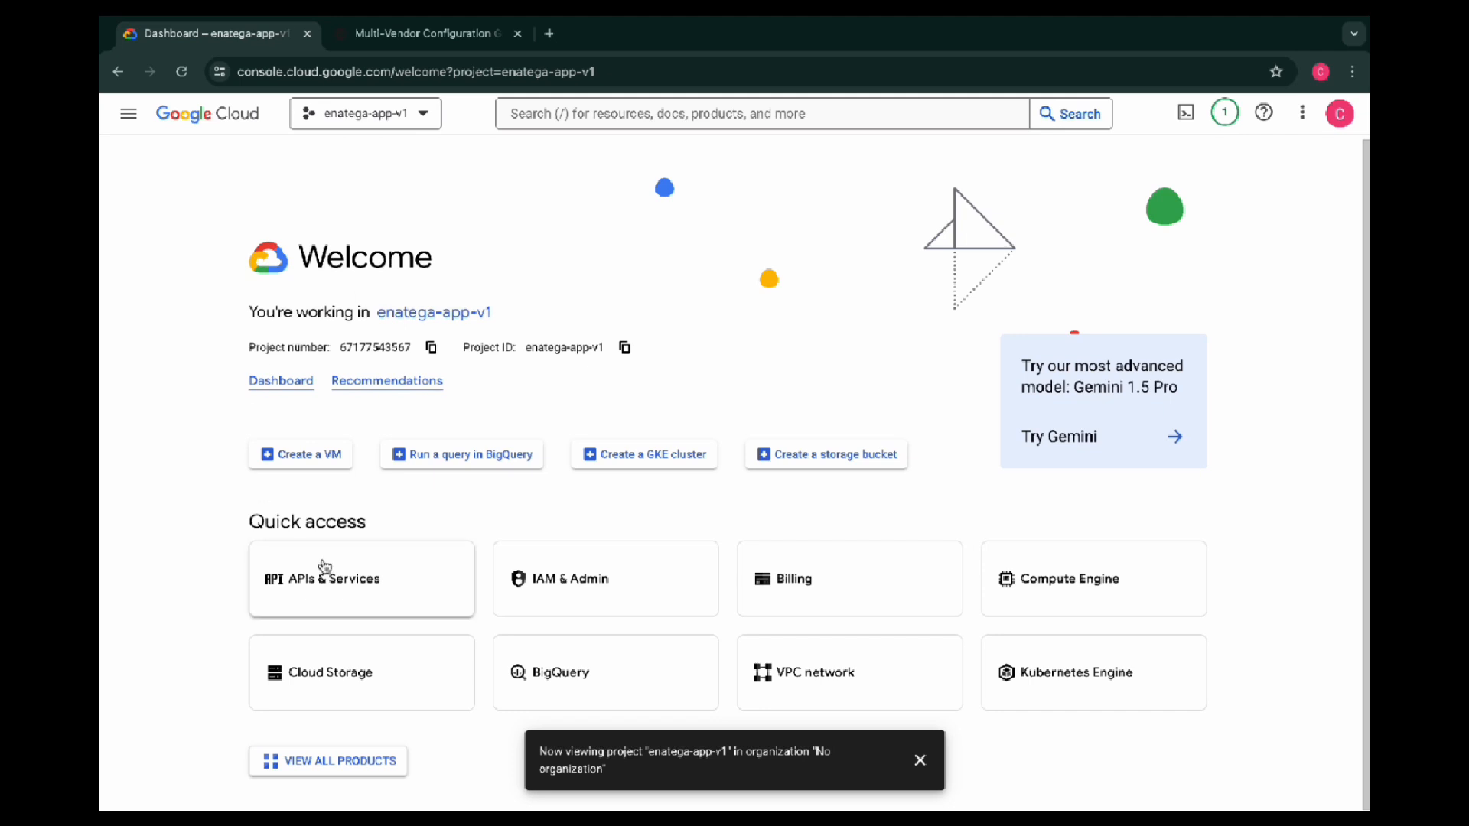
pyautogui.click(341, 585)
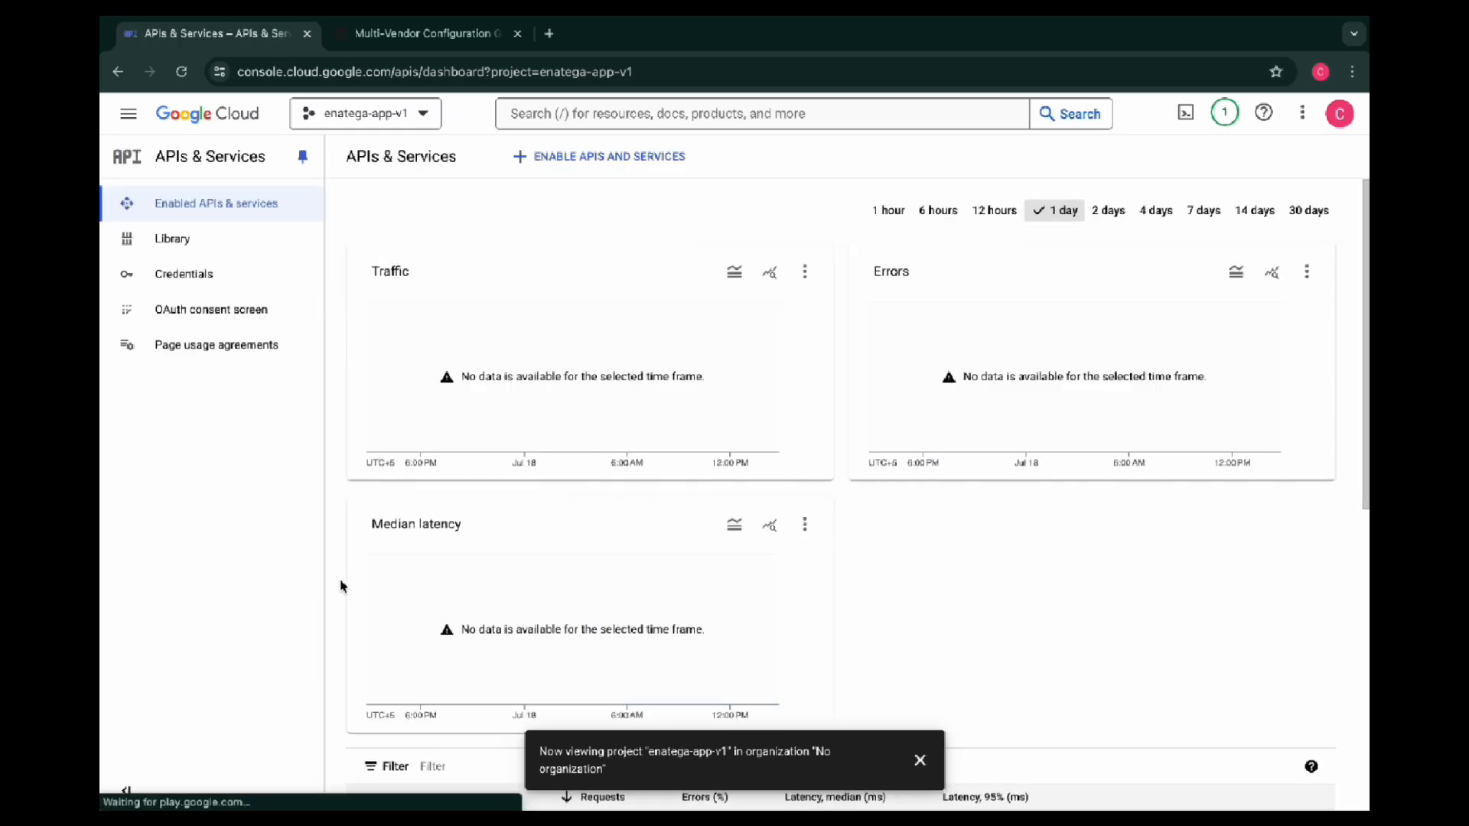
pyautogui.click(193, 245)
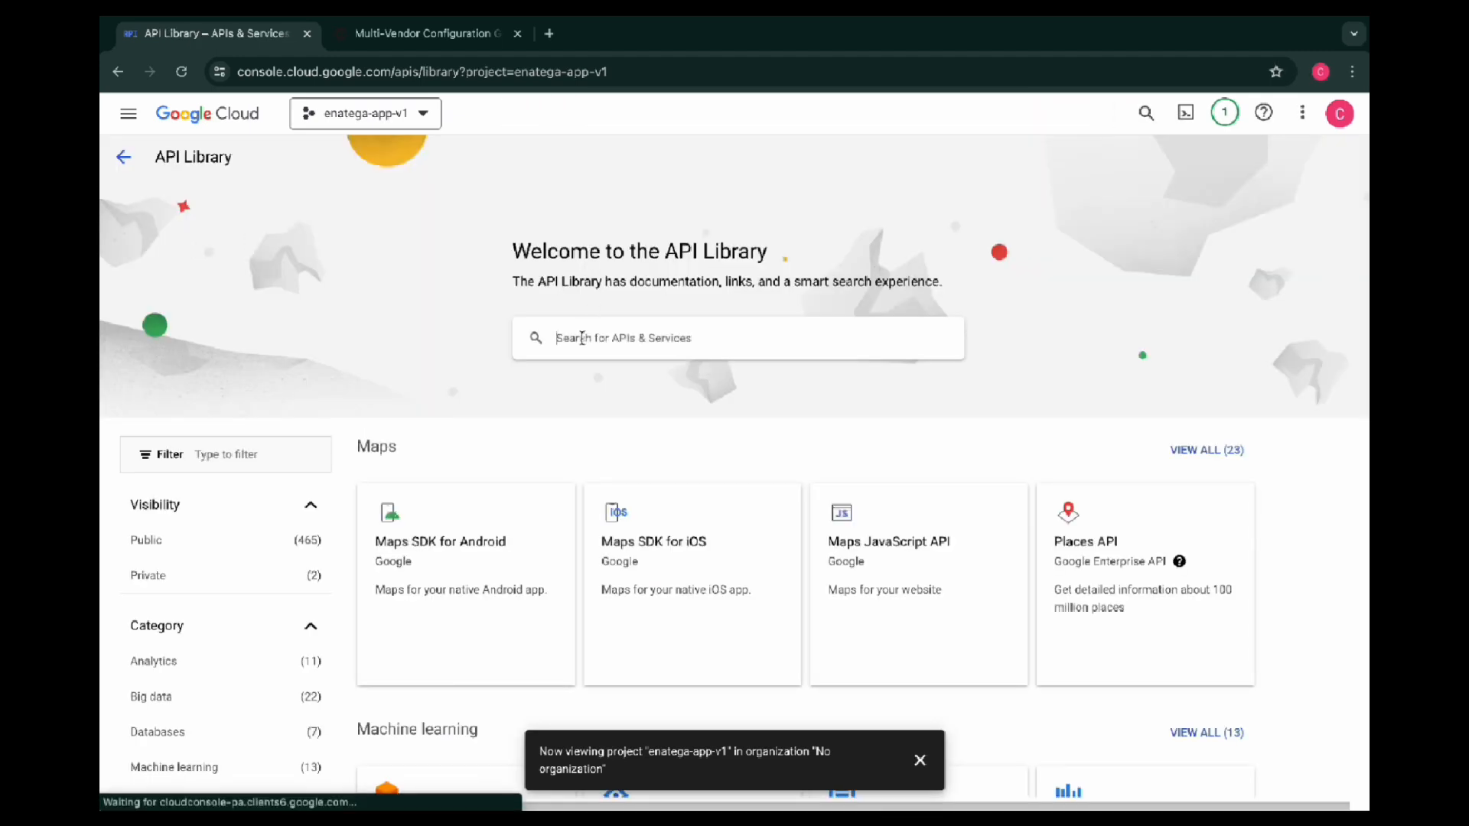
pyautogui.click(581, 338)
pyautogui.write('Geocoding API')
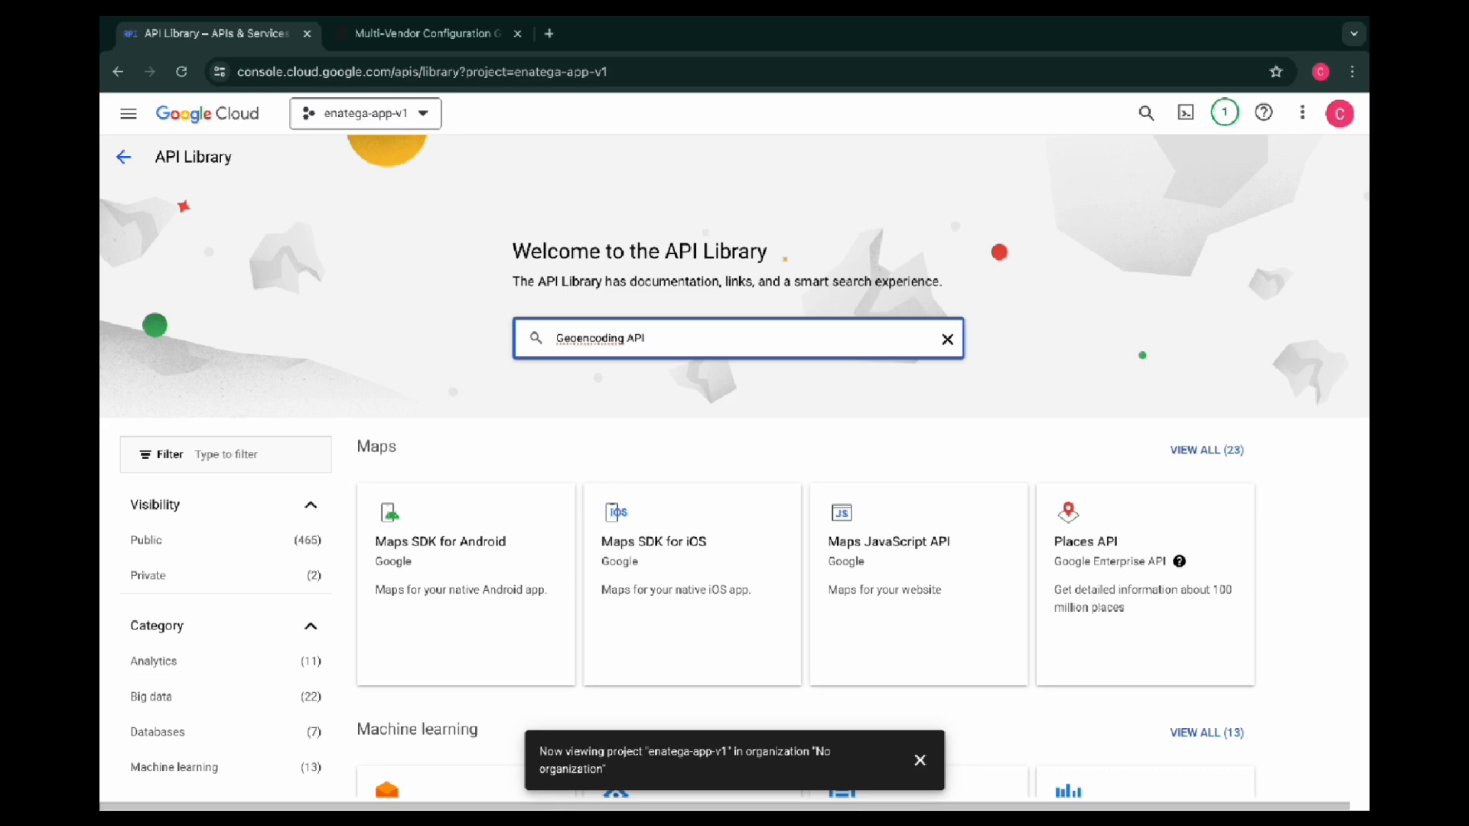
pyautogui.press('Return')
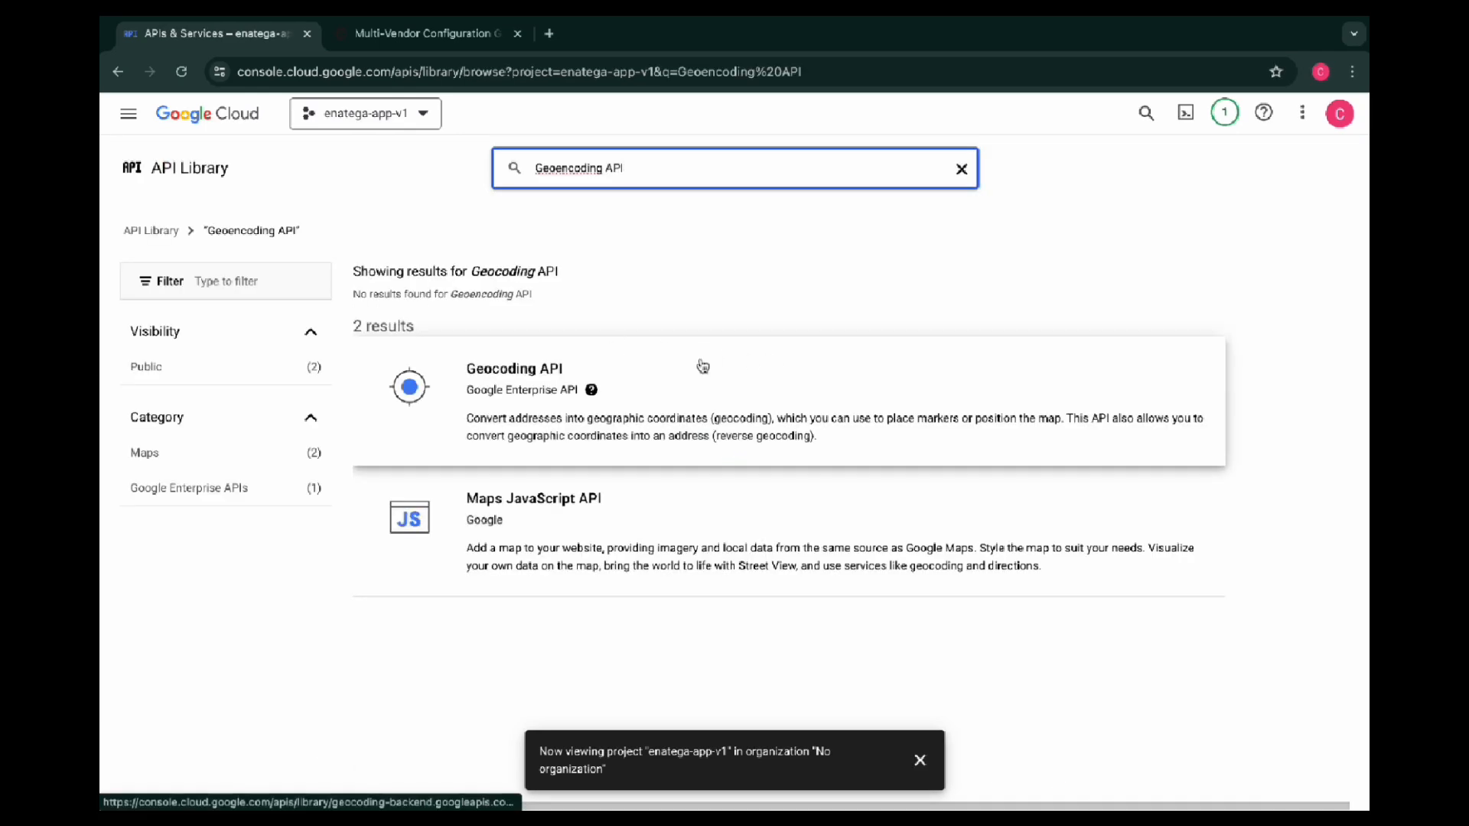
# Open the Geocoding API's product details and enable it for the project
pyautogui.click(528, 401)
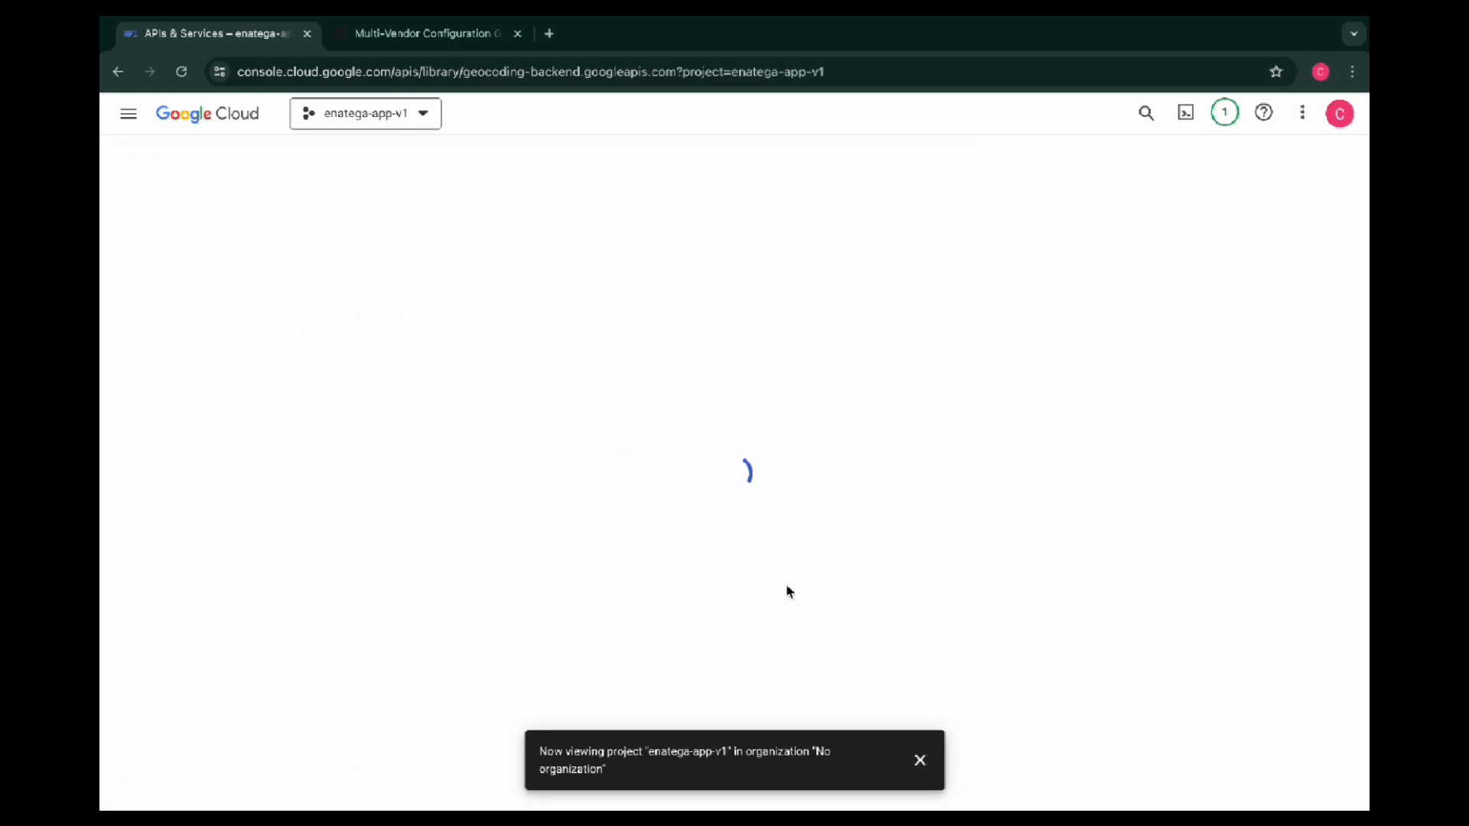
pyautogui.click(920, 759)
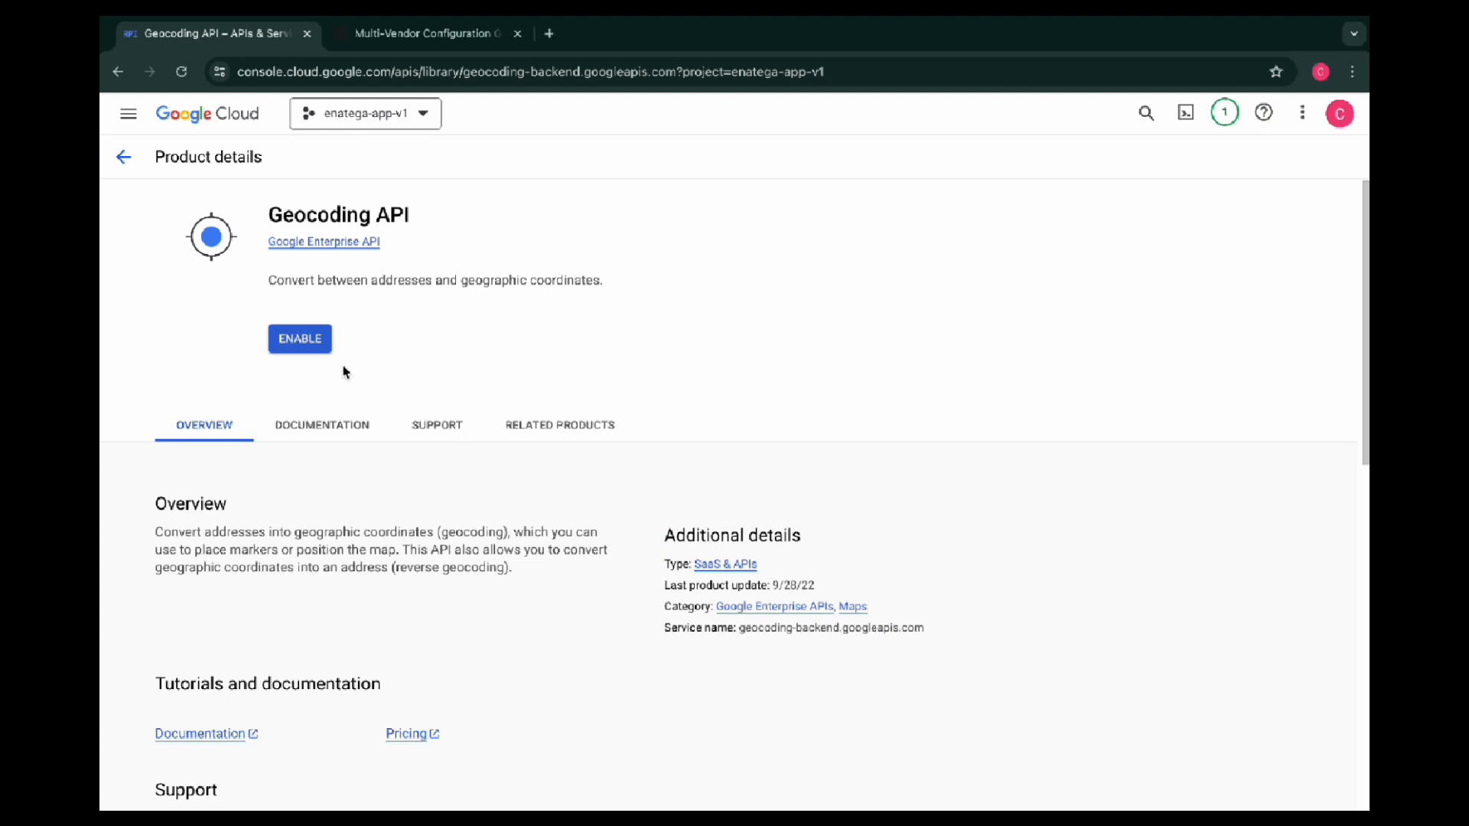
pyautogui.click(306, 346)
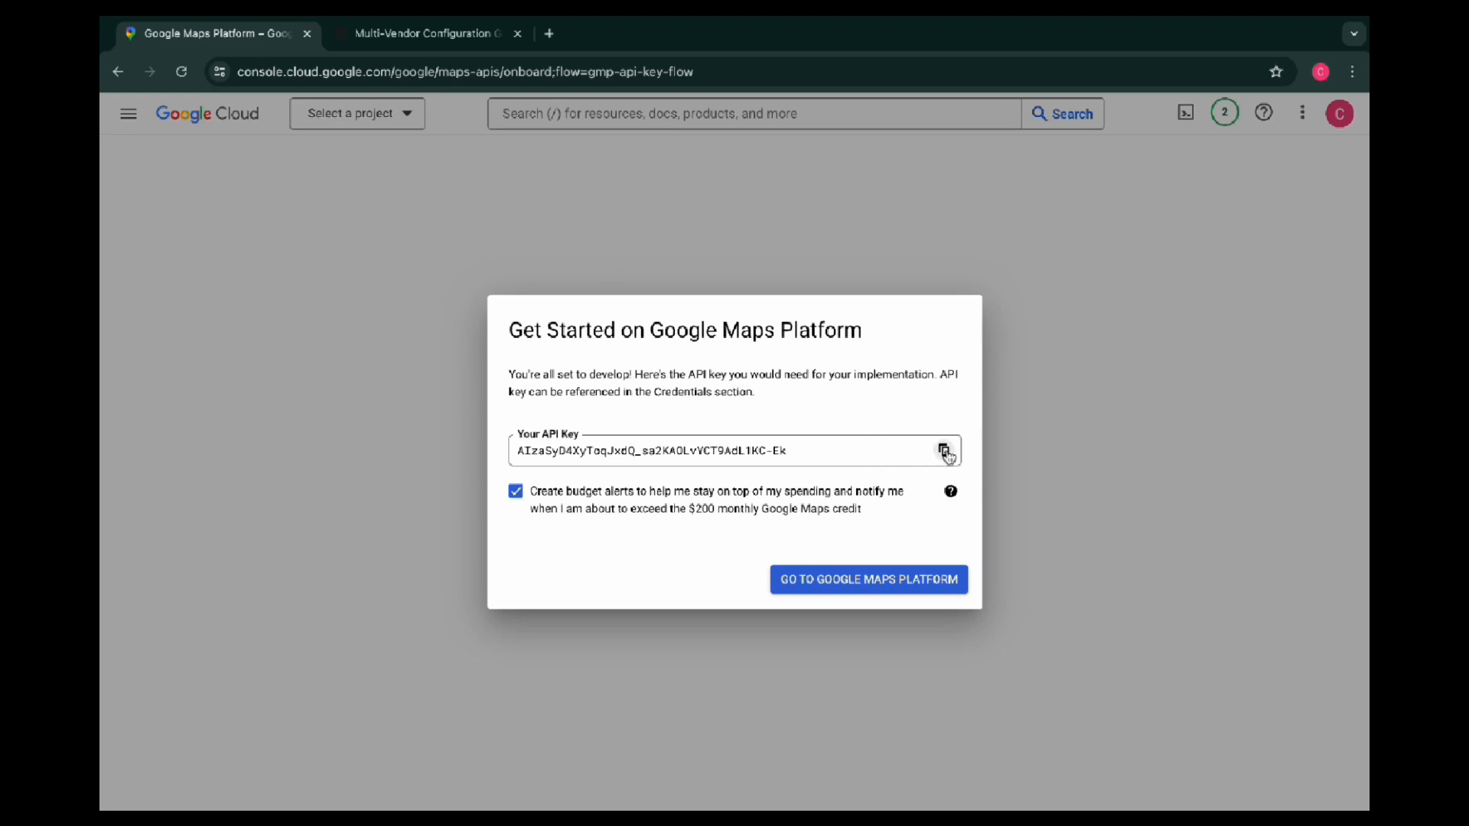
pyautogui.press('super+space')
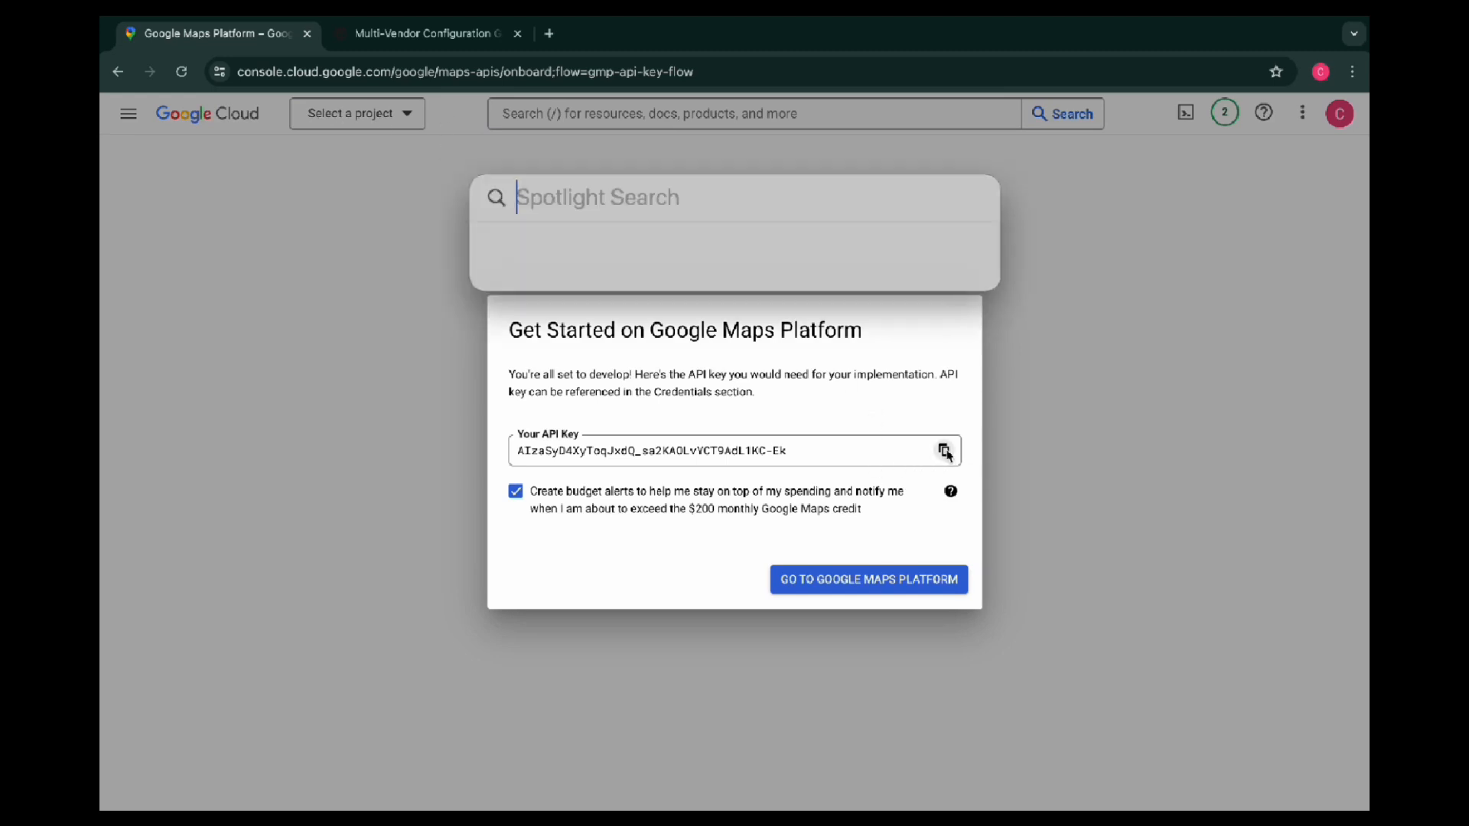
pyautogui.write('notes')
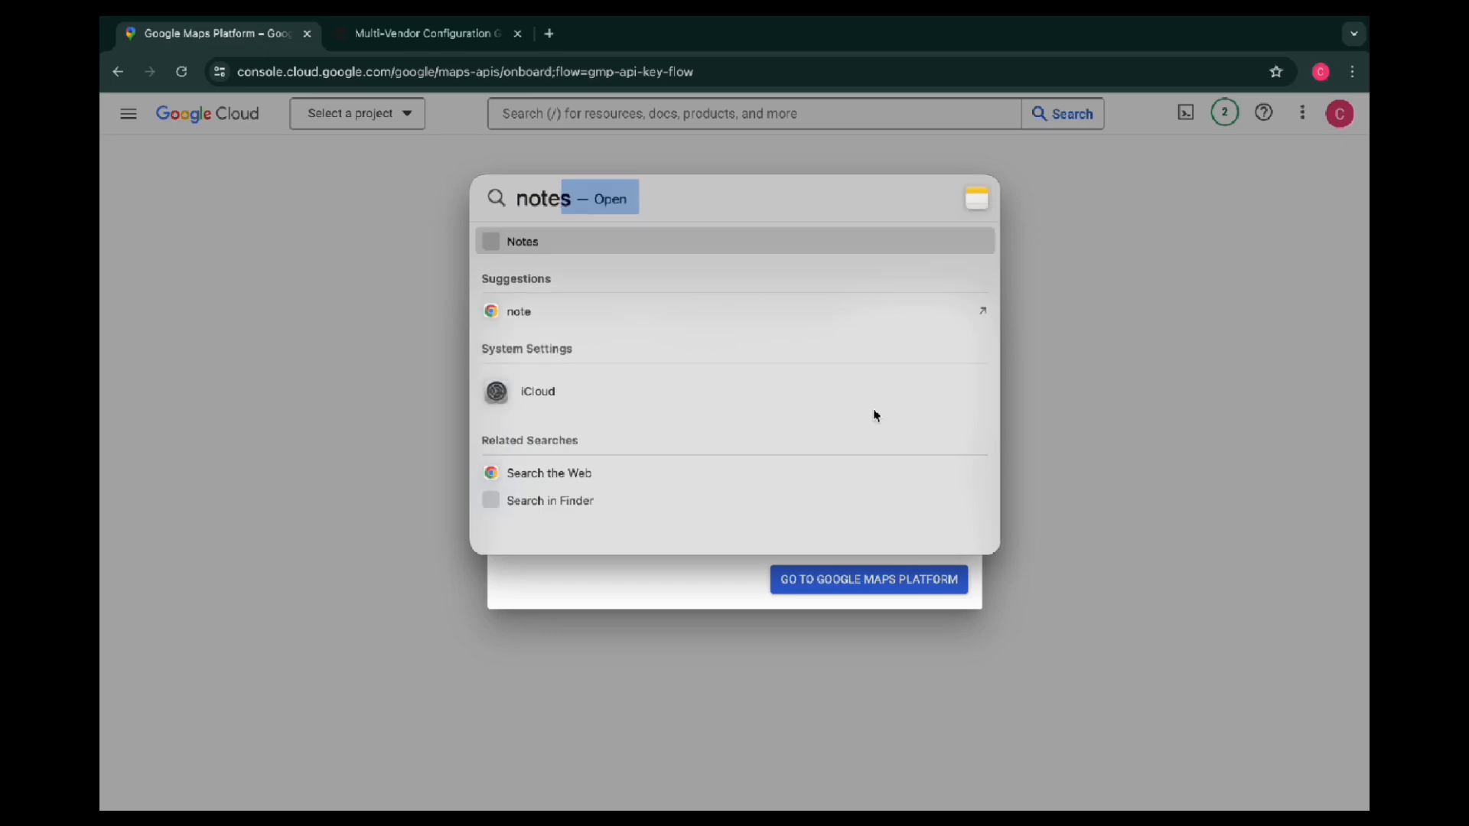
pyautogui.click(567, 241)
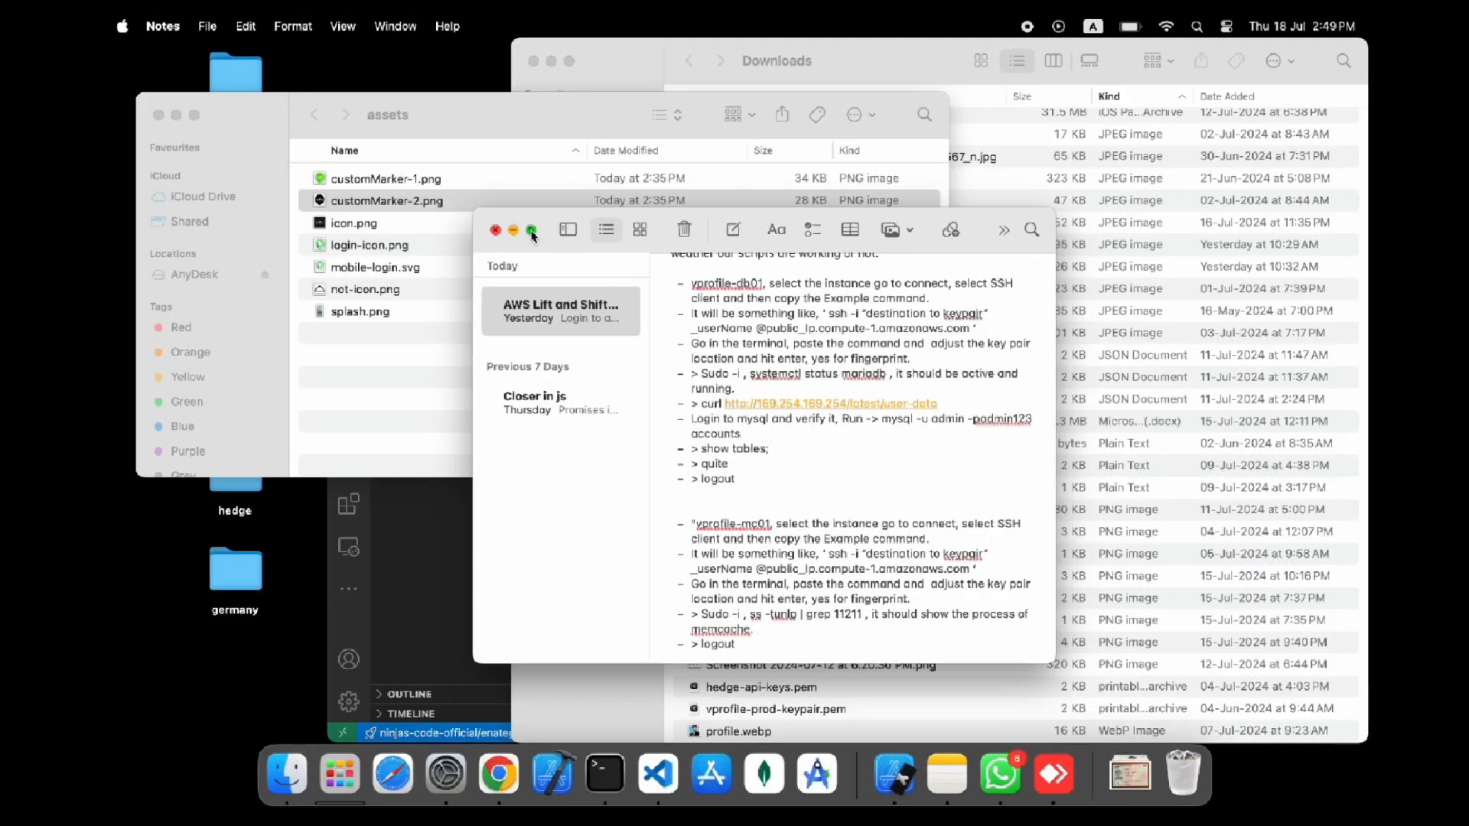
pyautogui.moveTo(531, 230)
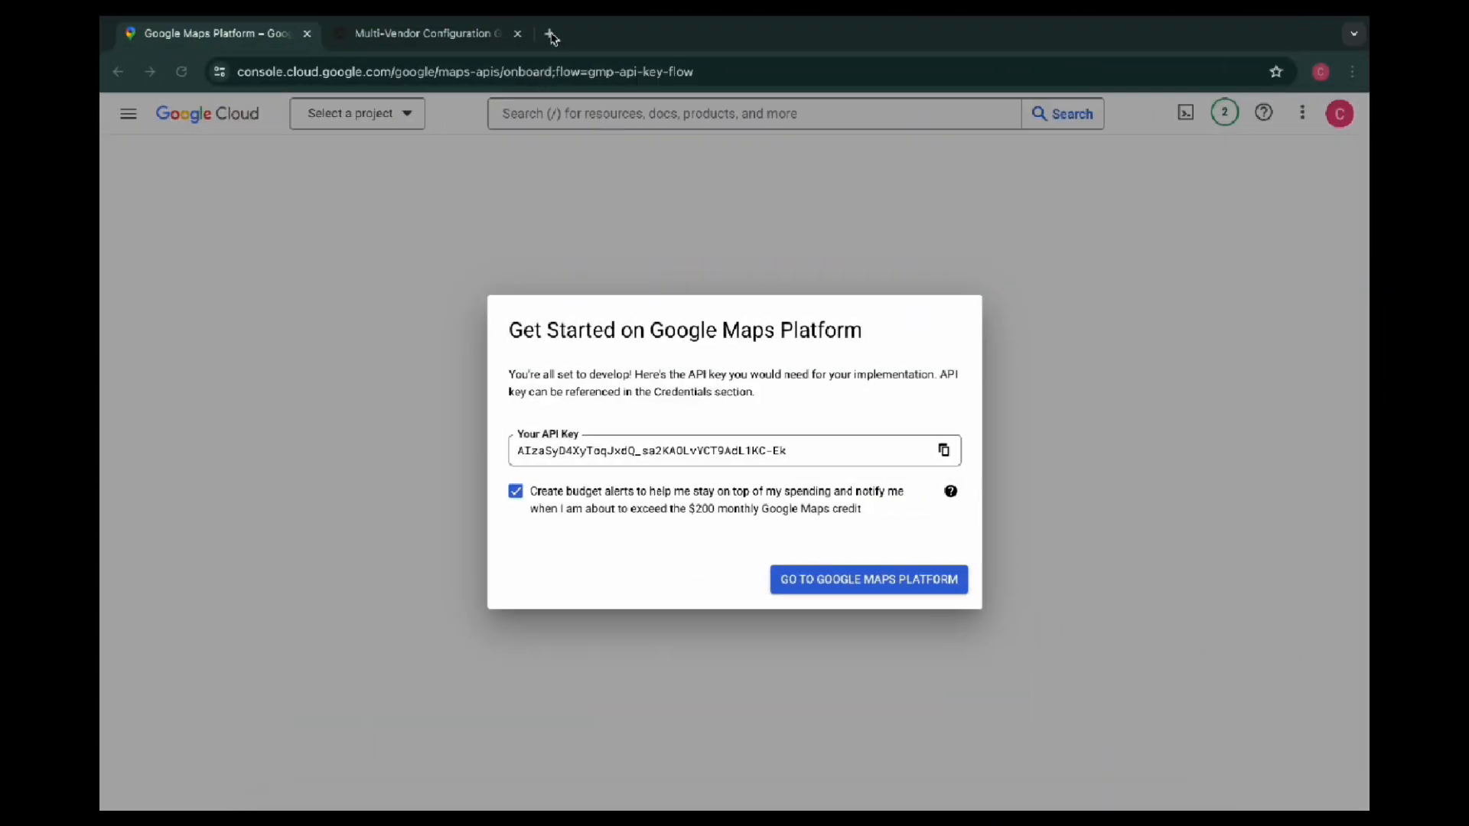
# Paste the Google Maps API key into the address field of a new browser tab to keep it
pyautogui.click(551, 33)
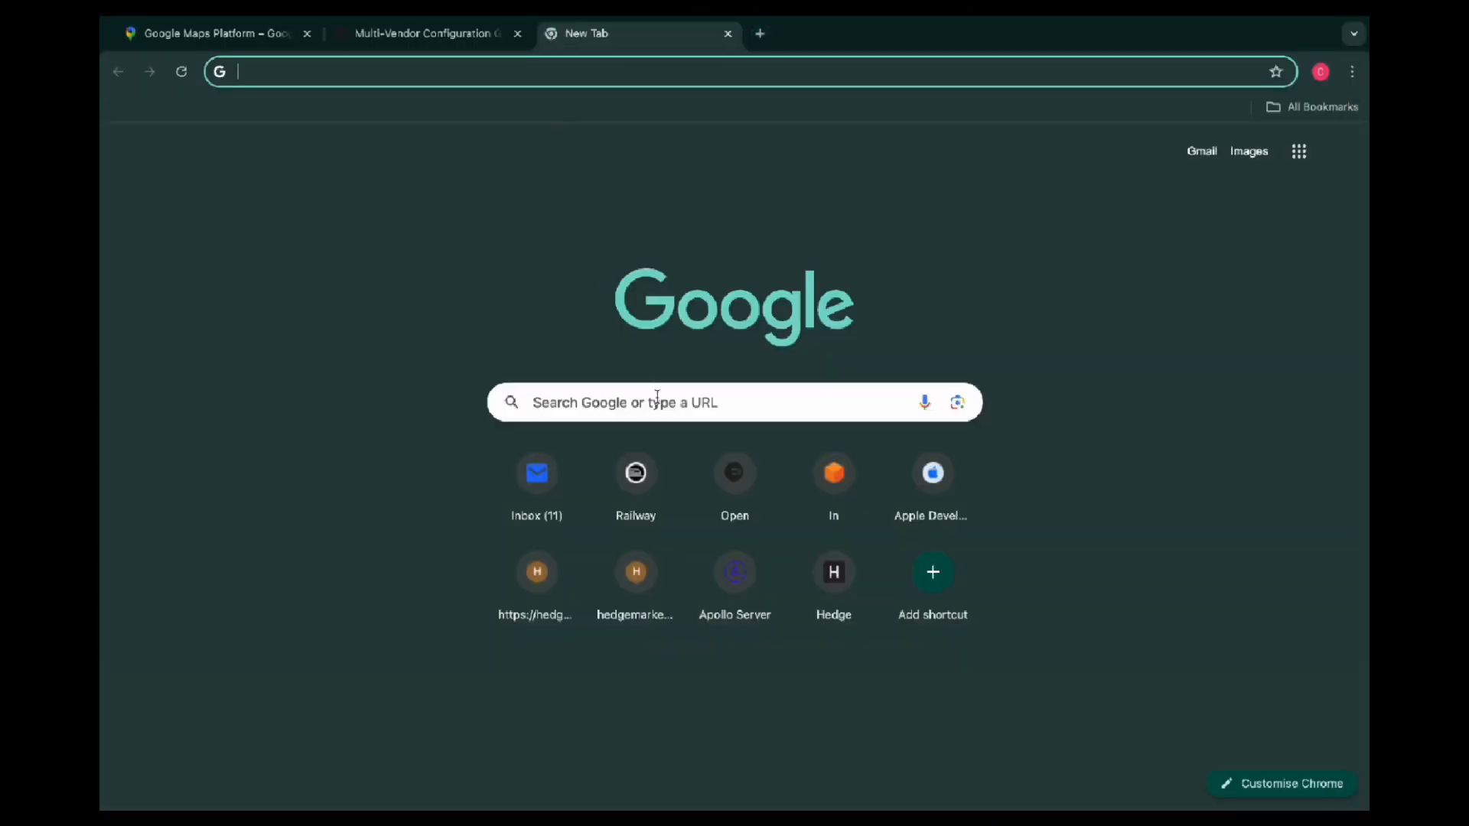
pyautogui.press('super+v')
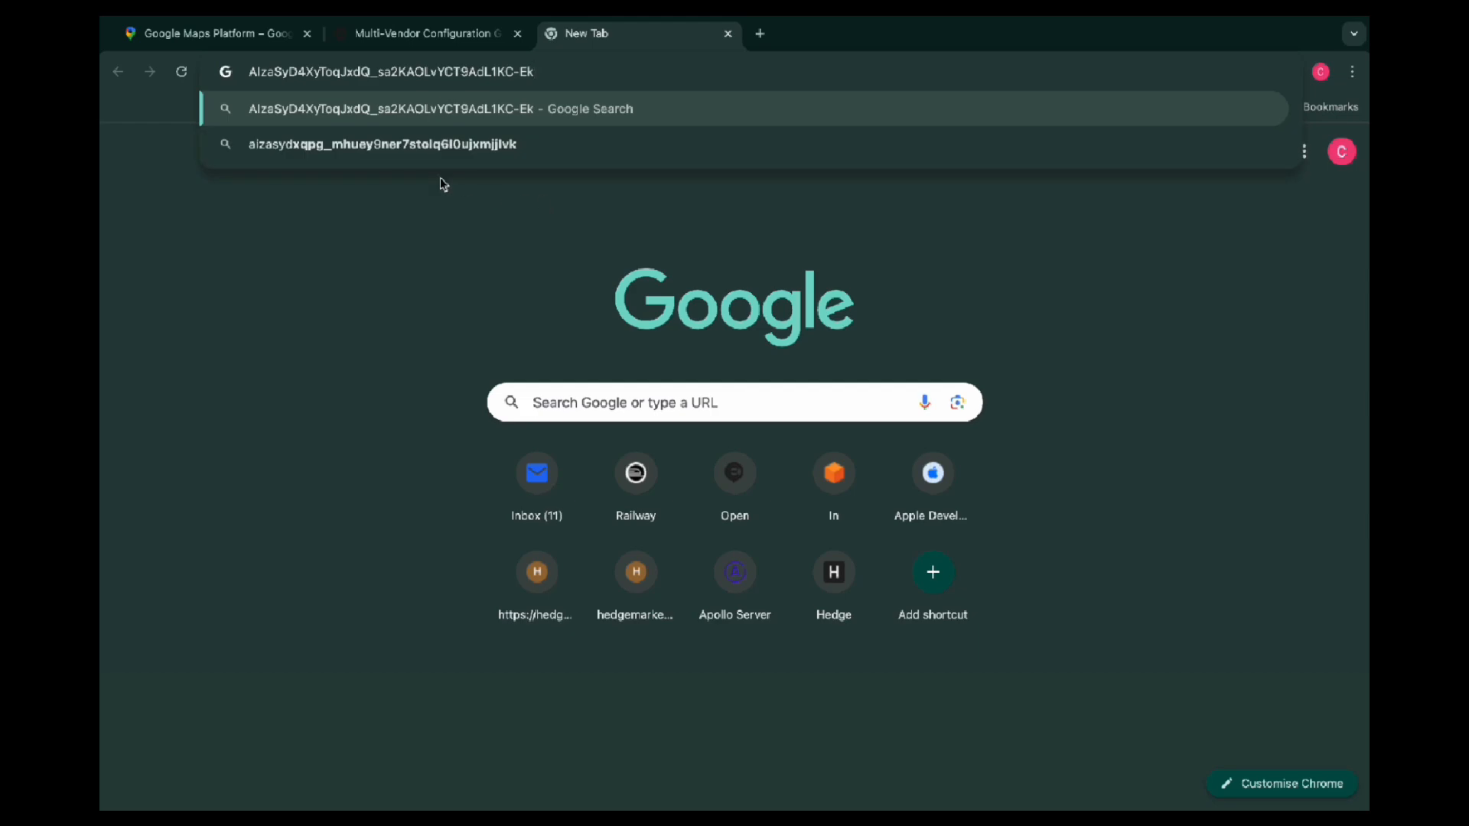
pyautogui.click(395, 36)
# Continue to Google Maps Platform with budget alerts enabled, and postpone restricting the API key
pyautogui.click(259, 37)
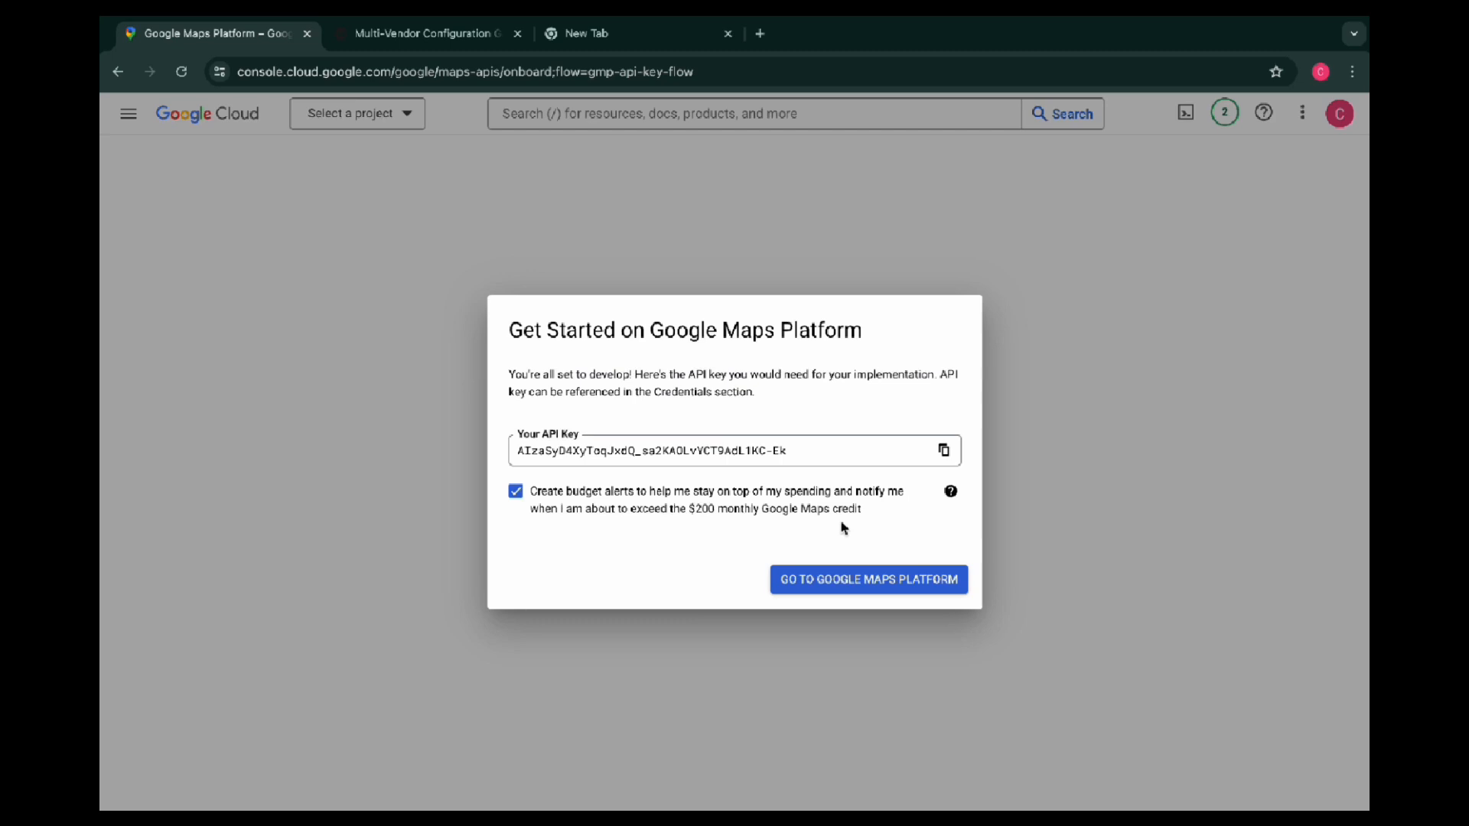
pyautogui.click(842, 584)
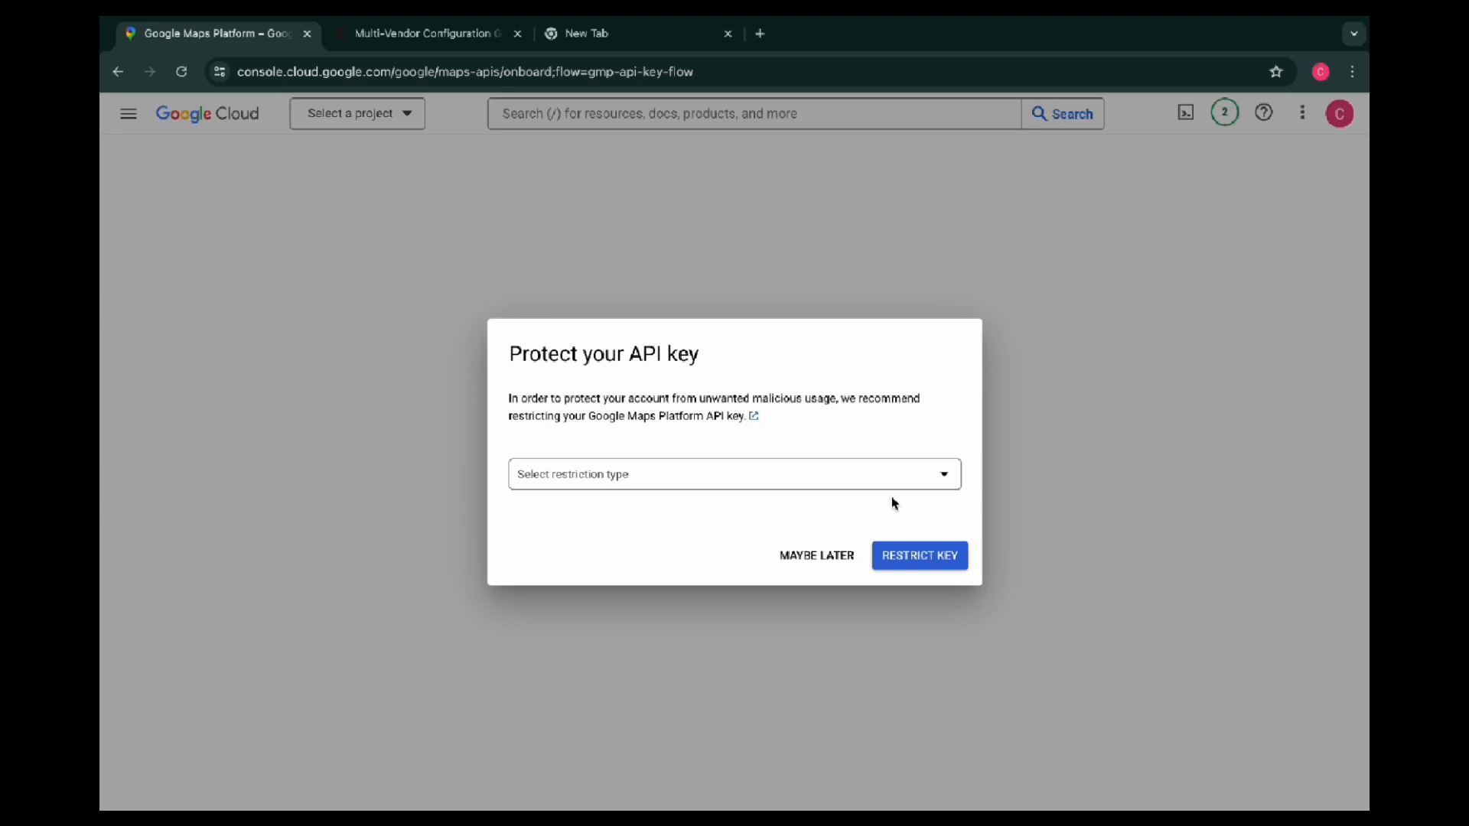
pyautogui.click(825, 556)
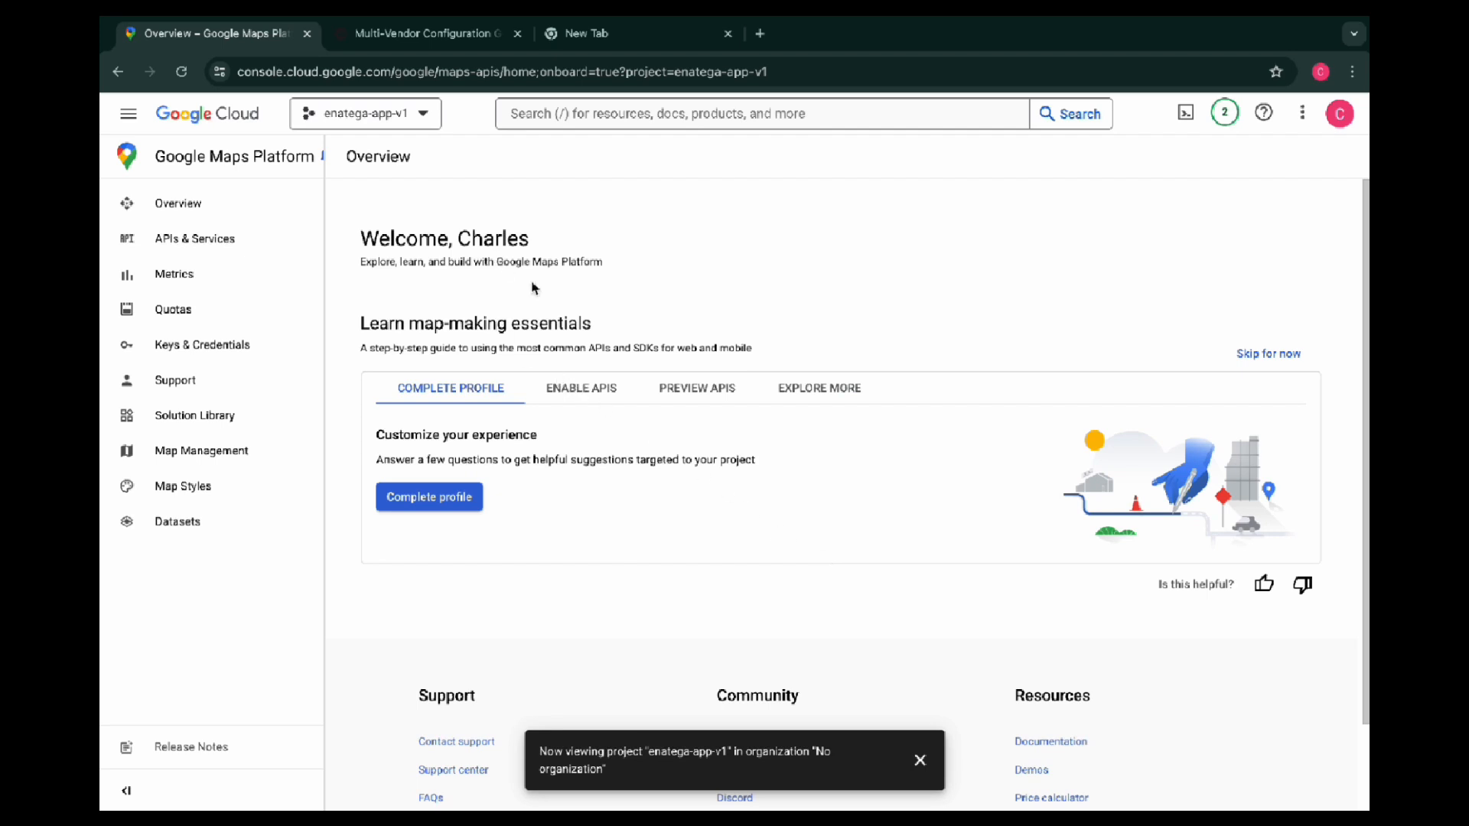
# Enable all Google Maps APIs for the project from the platform overview's setup guide
pyautogui.click(589, 388)
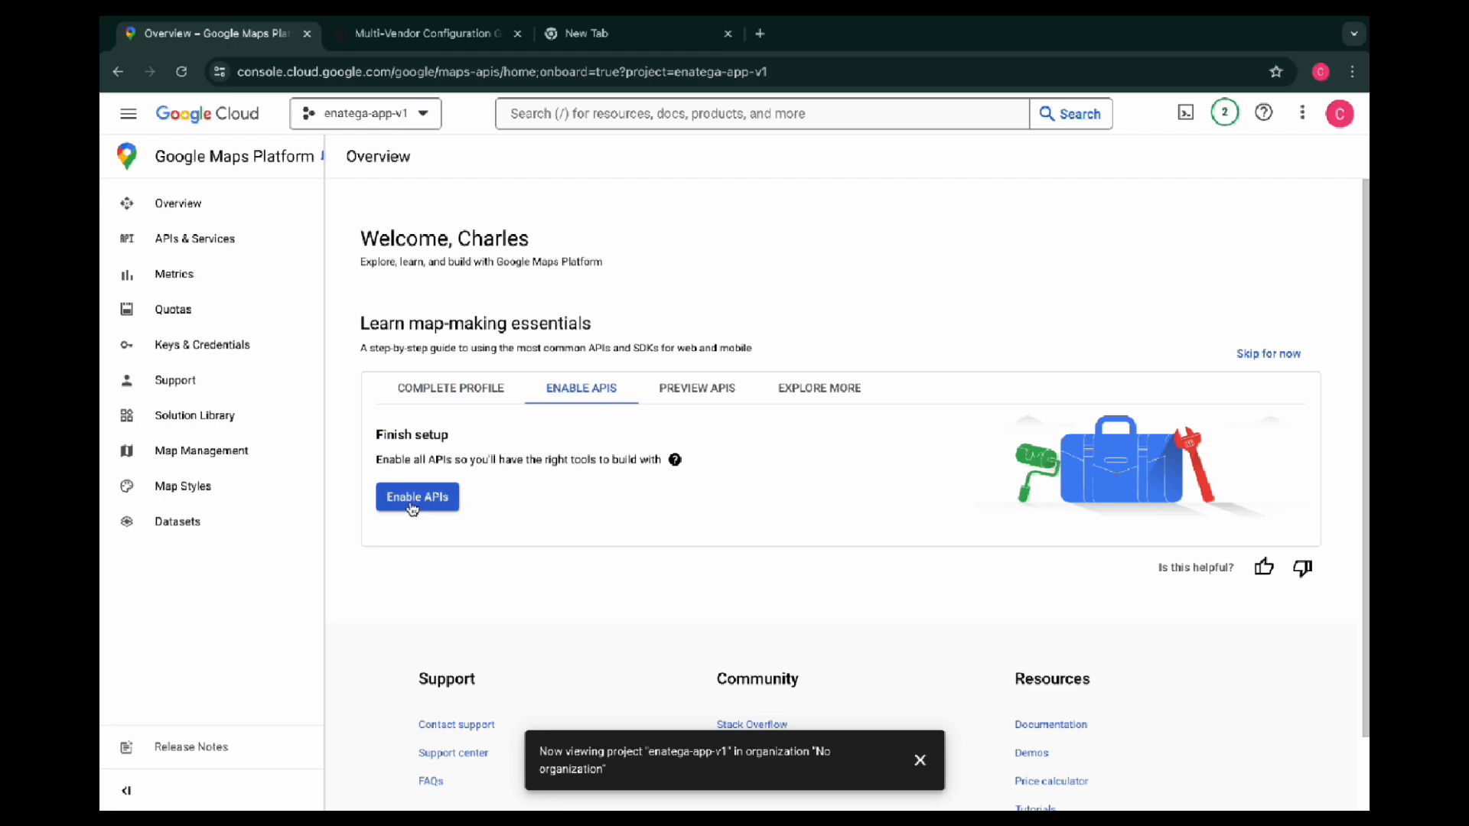
pyautogui.moveTo(381, 457); pyautogui.dragTo(655, 466)
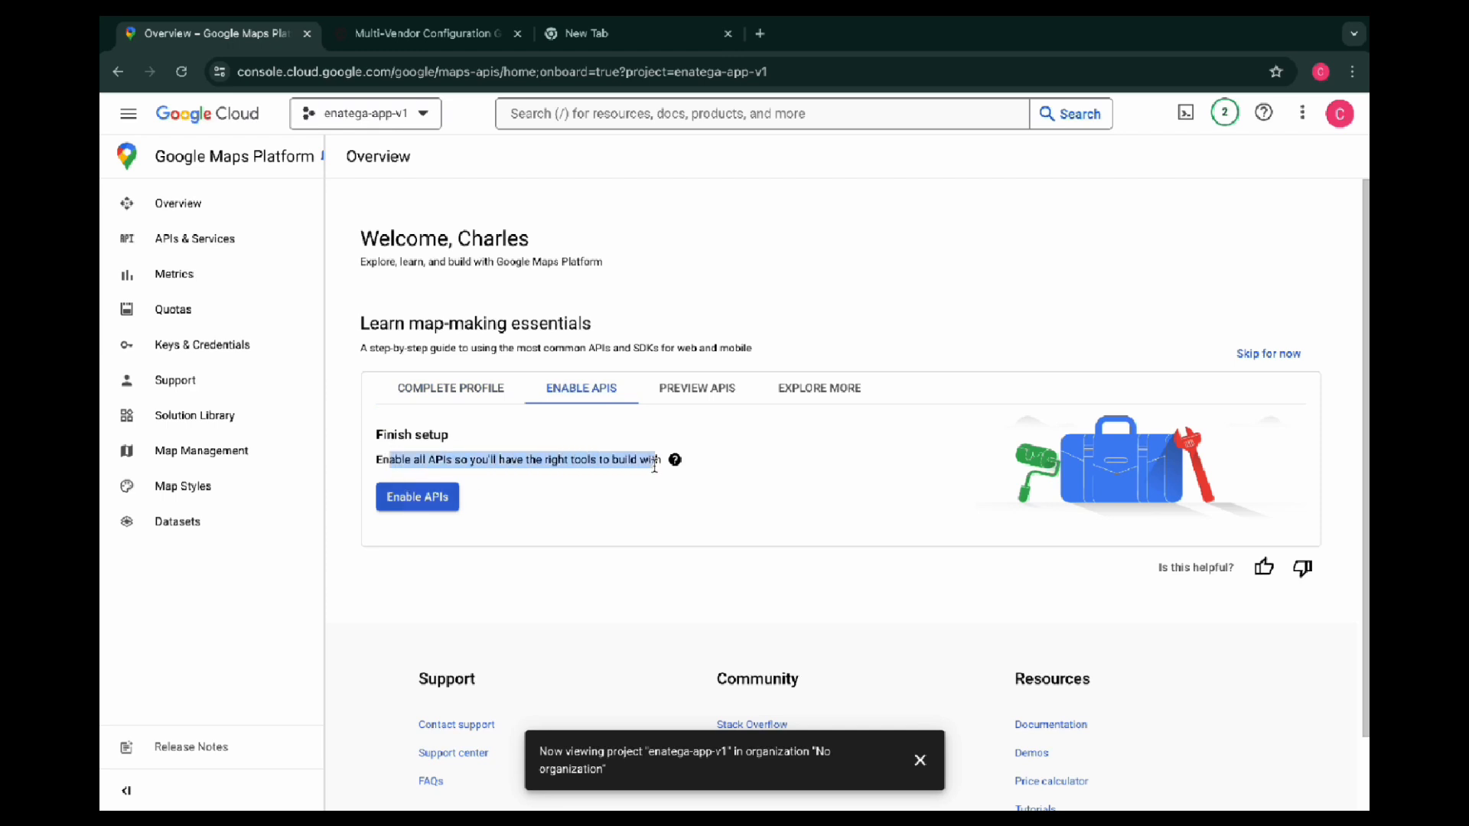
pyautogui.click(538, 502)
pyautogui.click(422, 499)
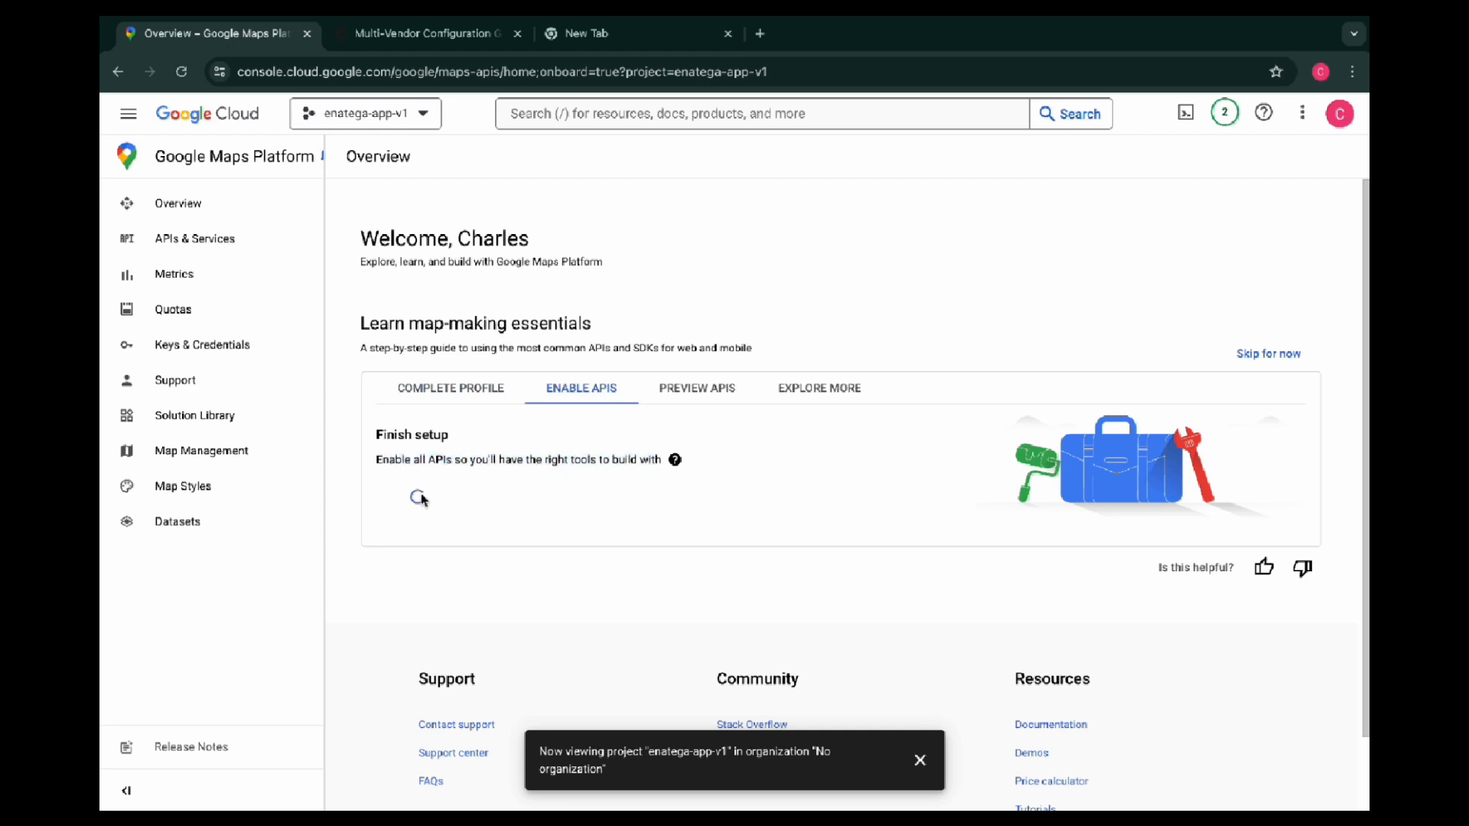
pyautogui.click(920, 760)
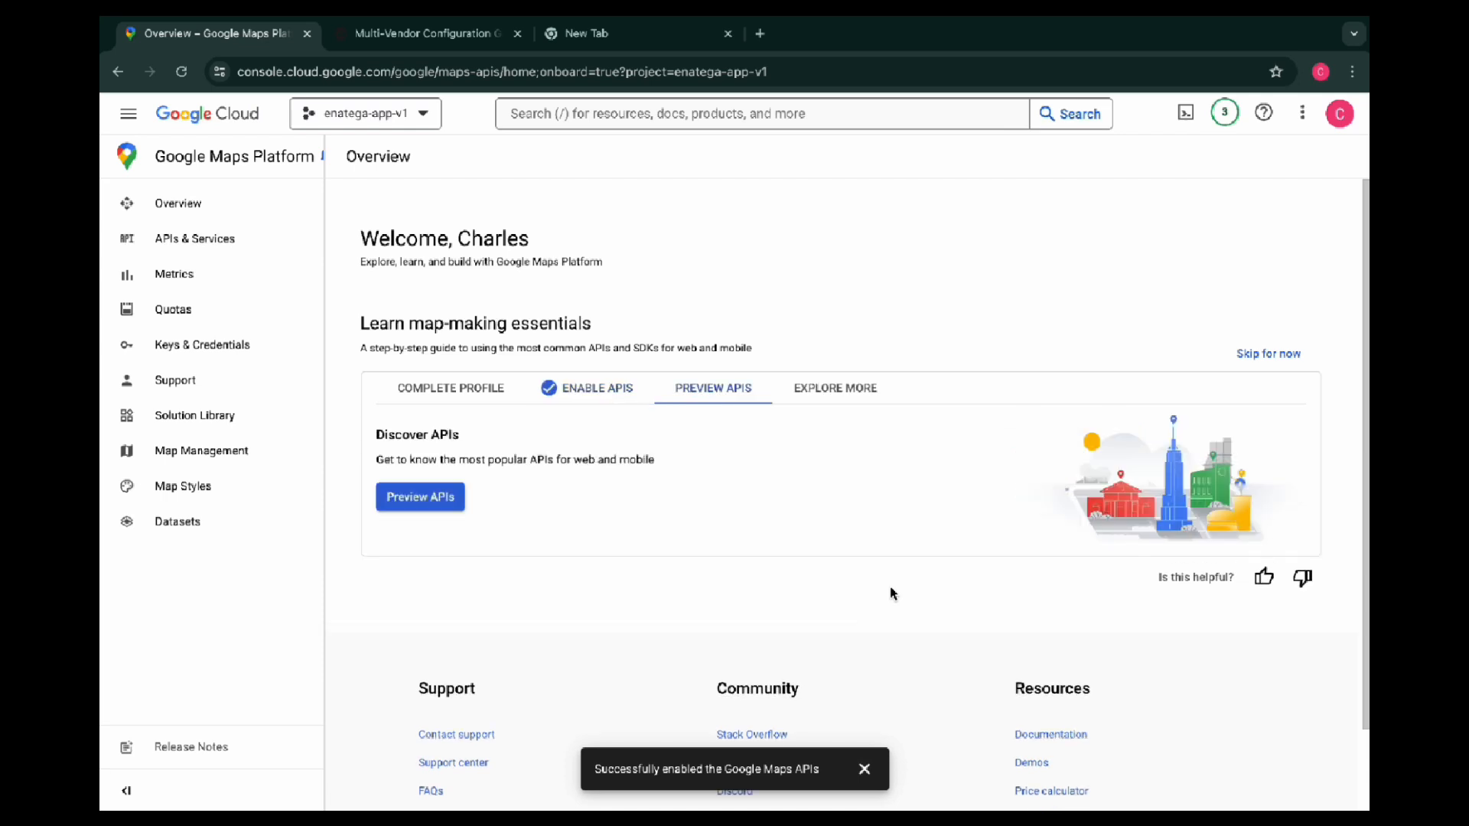
# Check the setup guide's API enabling stage and open the list of Google Maps APIs and services
pyautogui.click(589, 392)
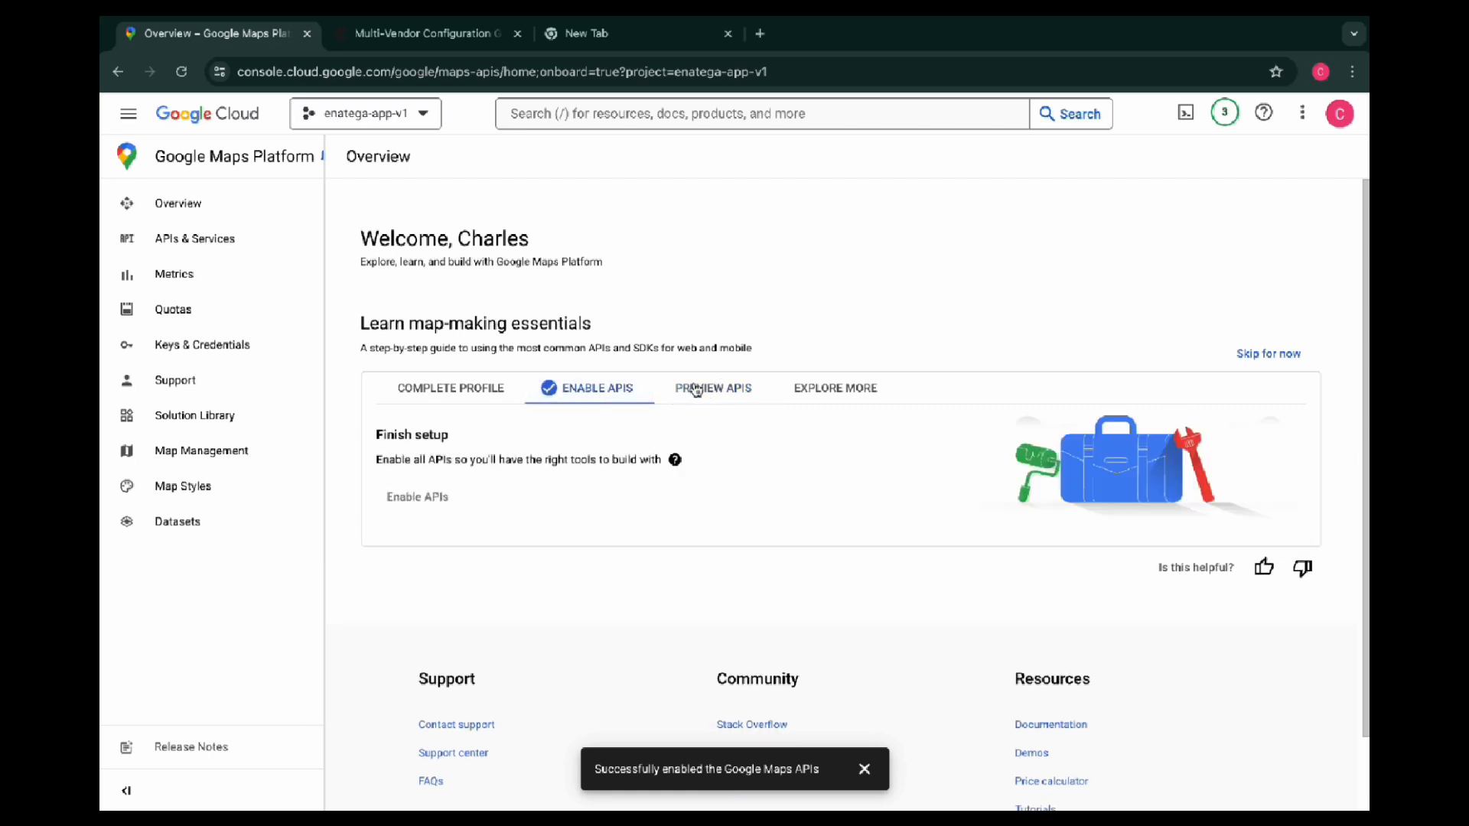
pyautogui.click(178, 241)
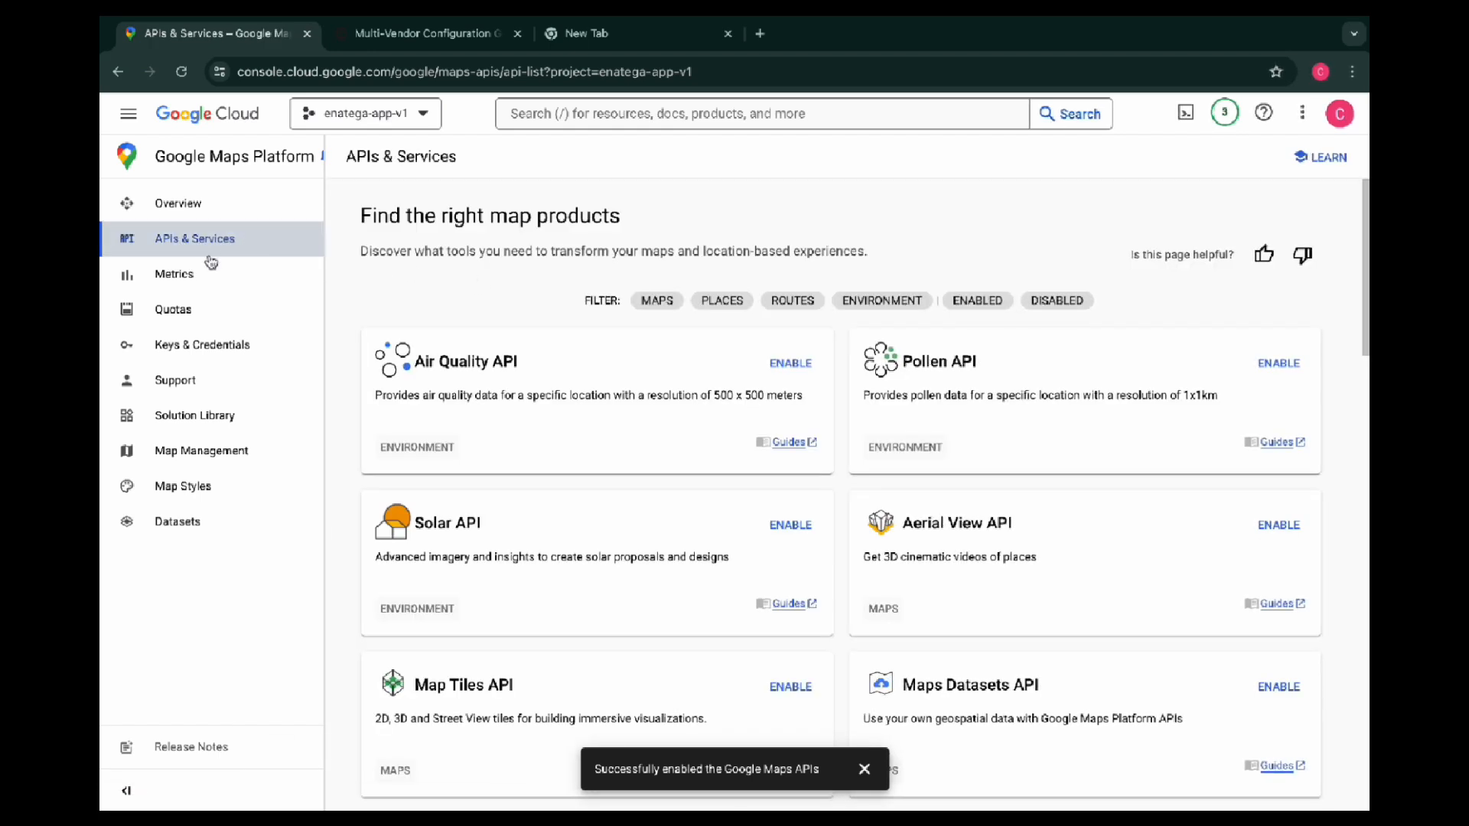
# Copy "Maps Javascript API" from the Enatega setup list, search the cloud console for it and check the API's enabled status
pyautogui.click(426, 42)
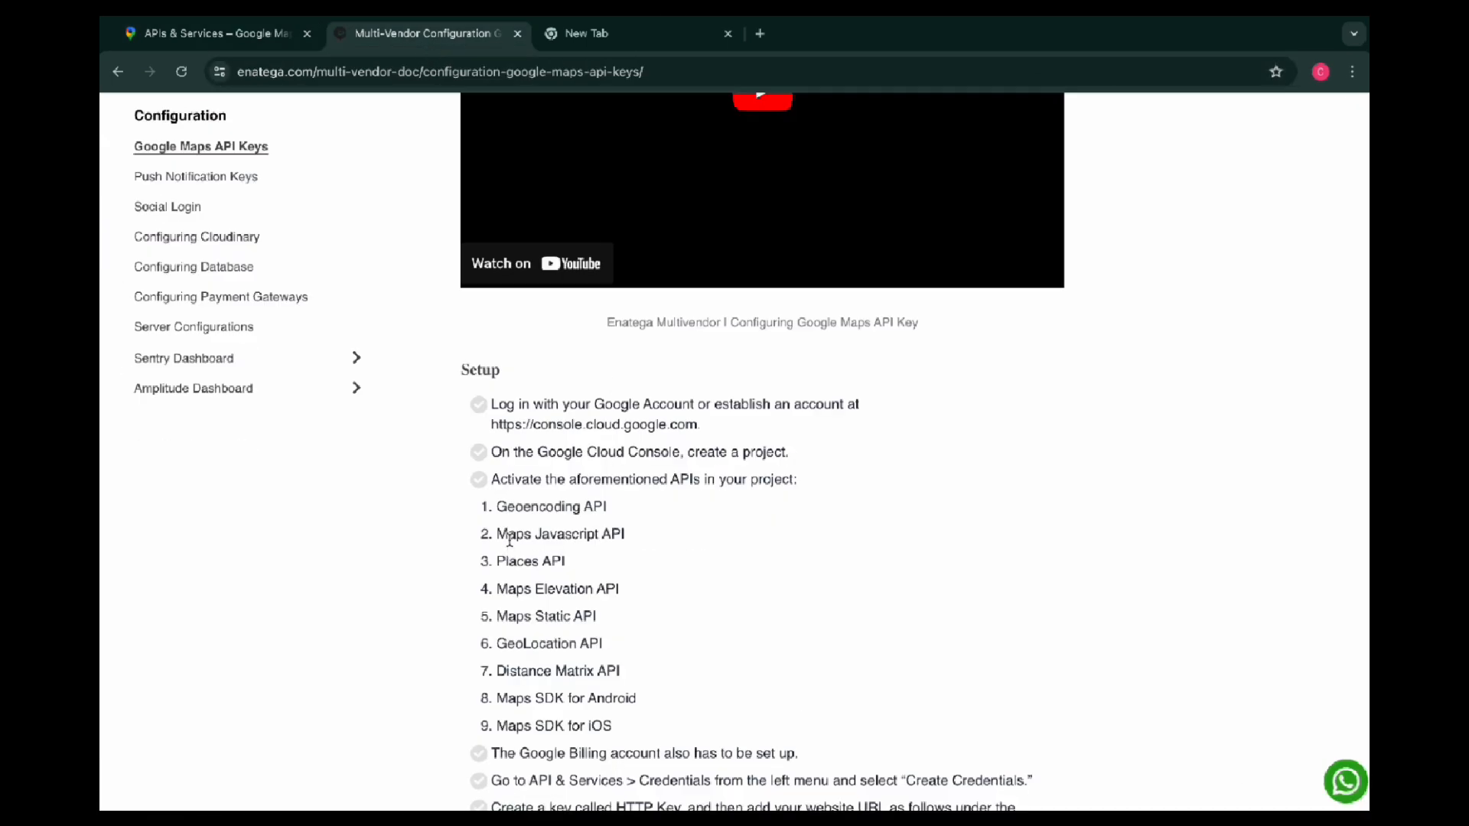
pyautogui.moveTo(497, 535); pyautogui.dragTo(631, 544)
pyautogui.hotkey('ctrl', 'c')
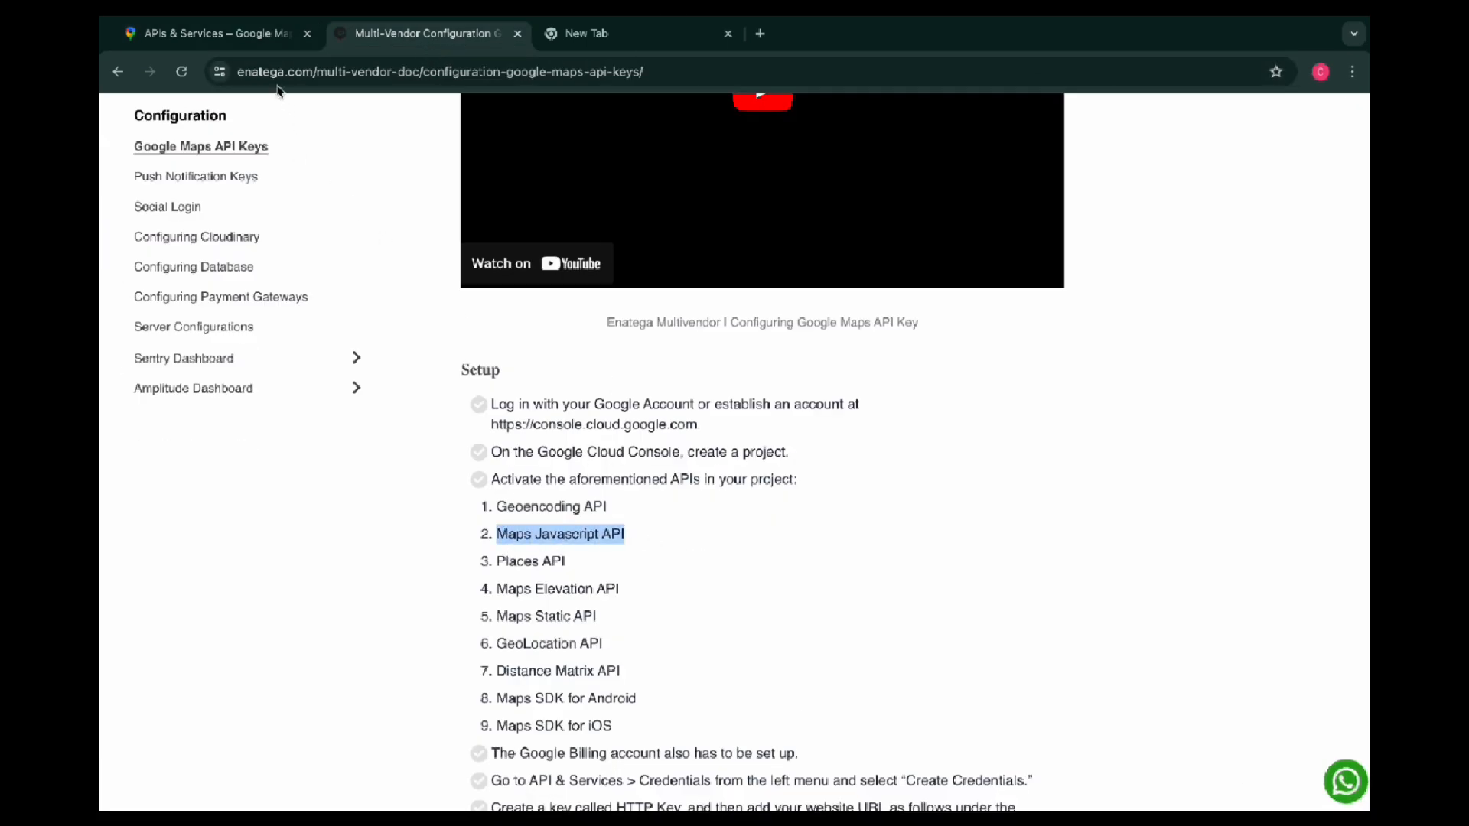
pyautogui.click(241, 39)
pyautogui.click(561, 121)
pyautogui.hotkey('ctrl', 'v')
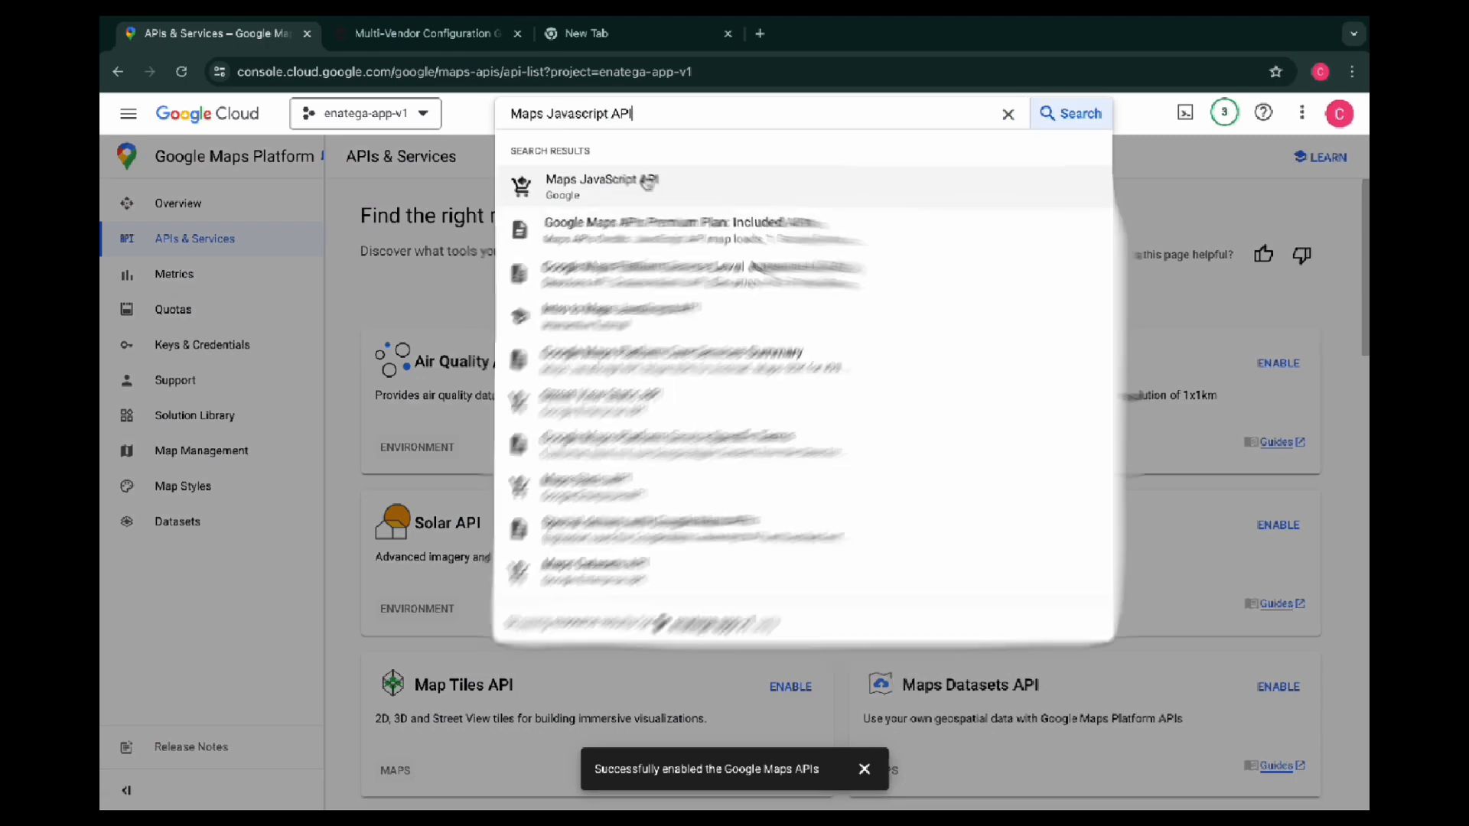
pyautogui.click(601, 187)
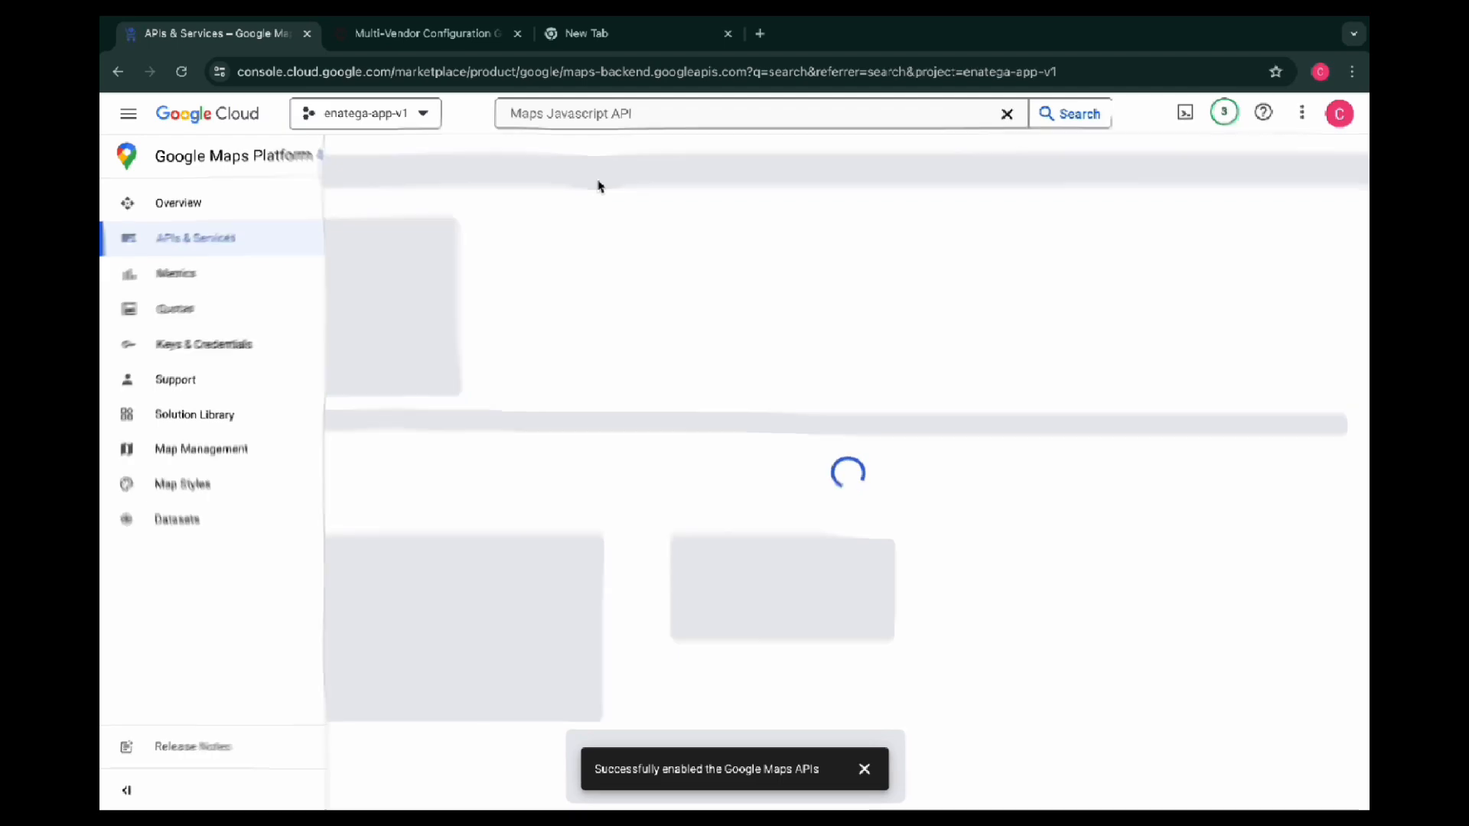
pyautogui.moveTo(426, 337); pyautogui.dragTo(370, 338)
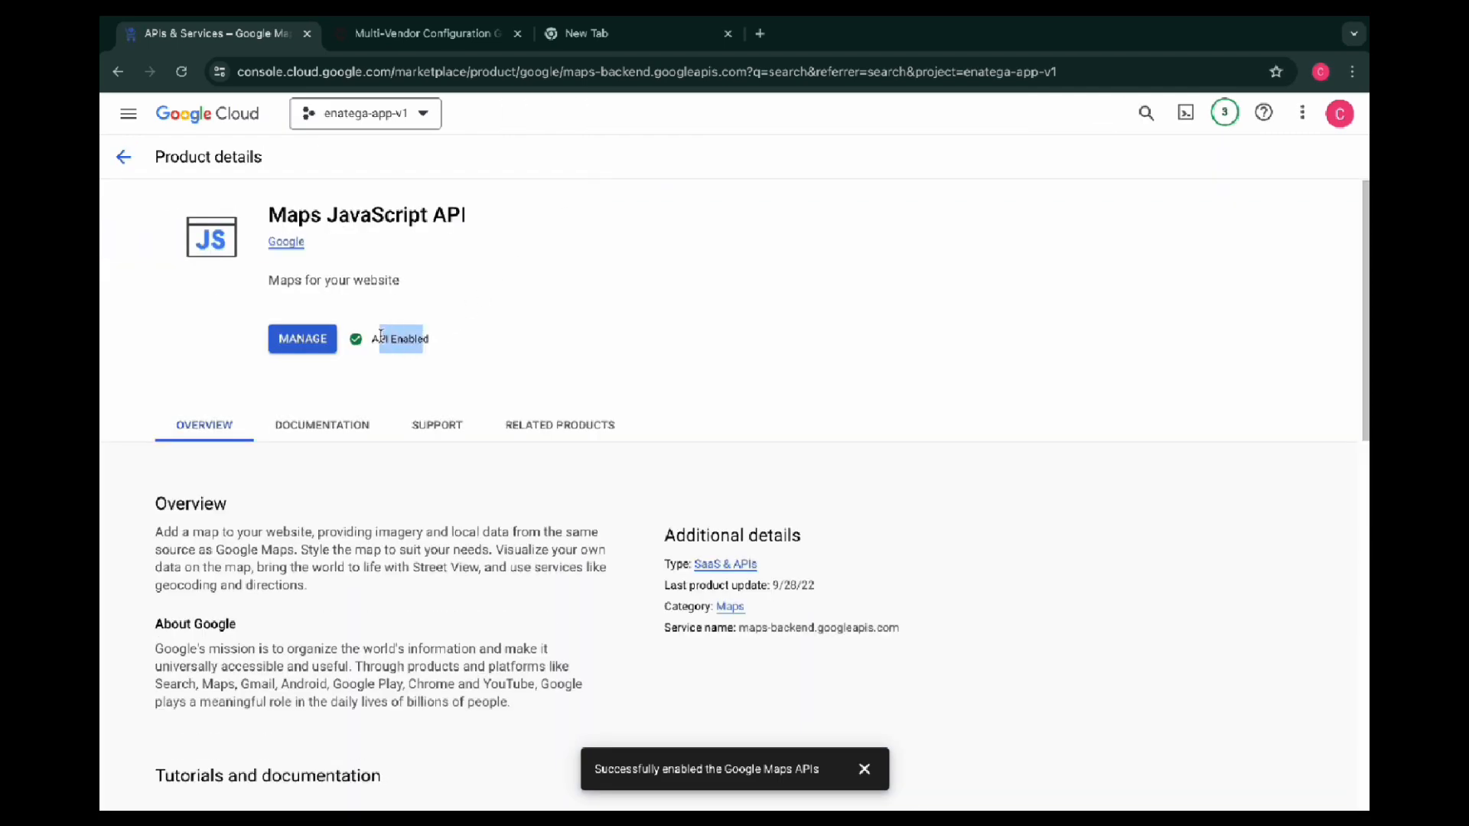
pyautogui.click(455, 339)
# Look up "Places API" from the setup list in the cloud console and check its enabled status on the product page
pyautogui.click(428, 32)
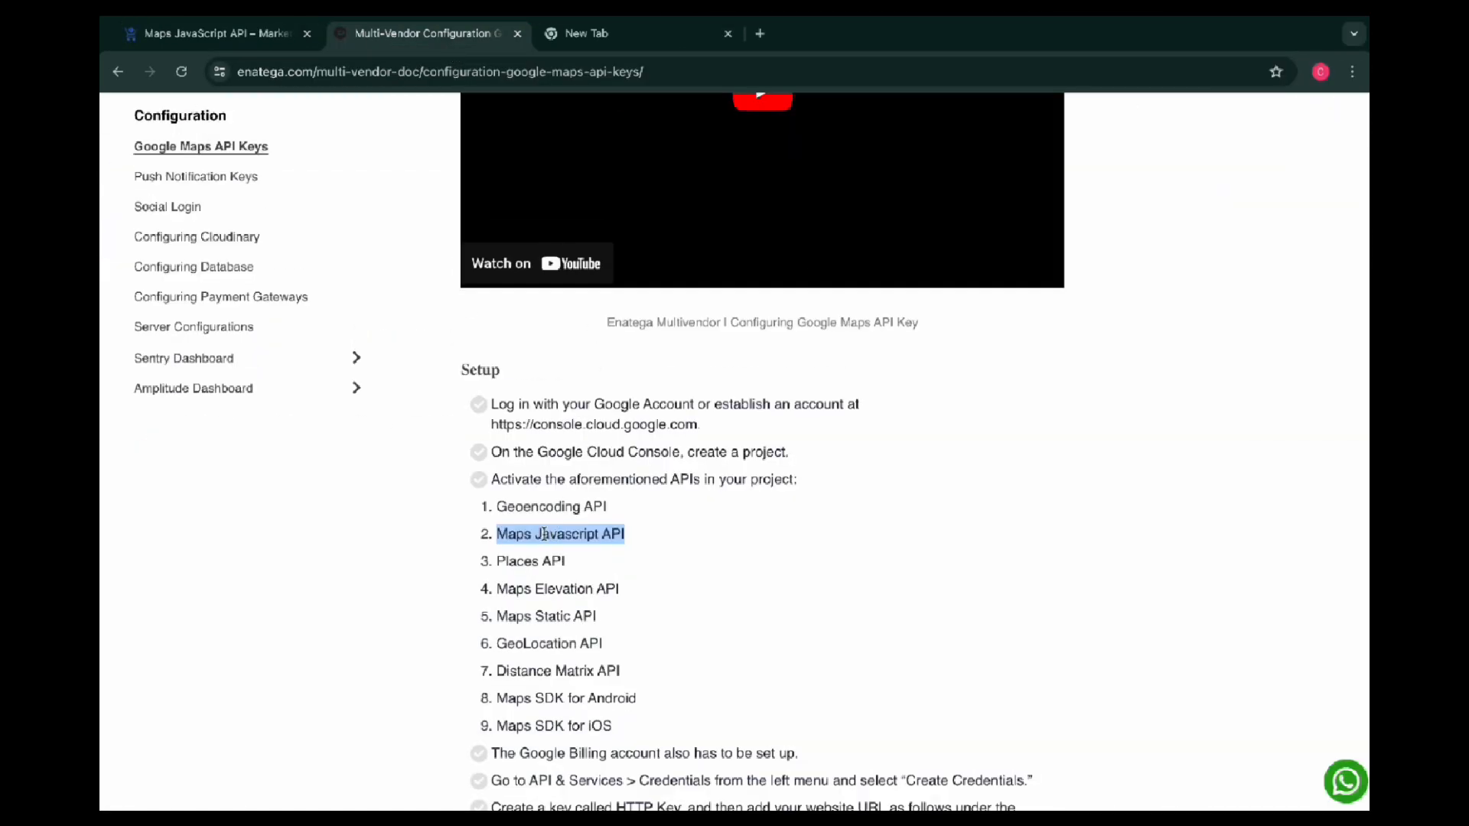
pyautogui.moveTo(495, 561); pyautogui.dragTo(577, 563)
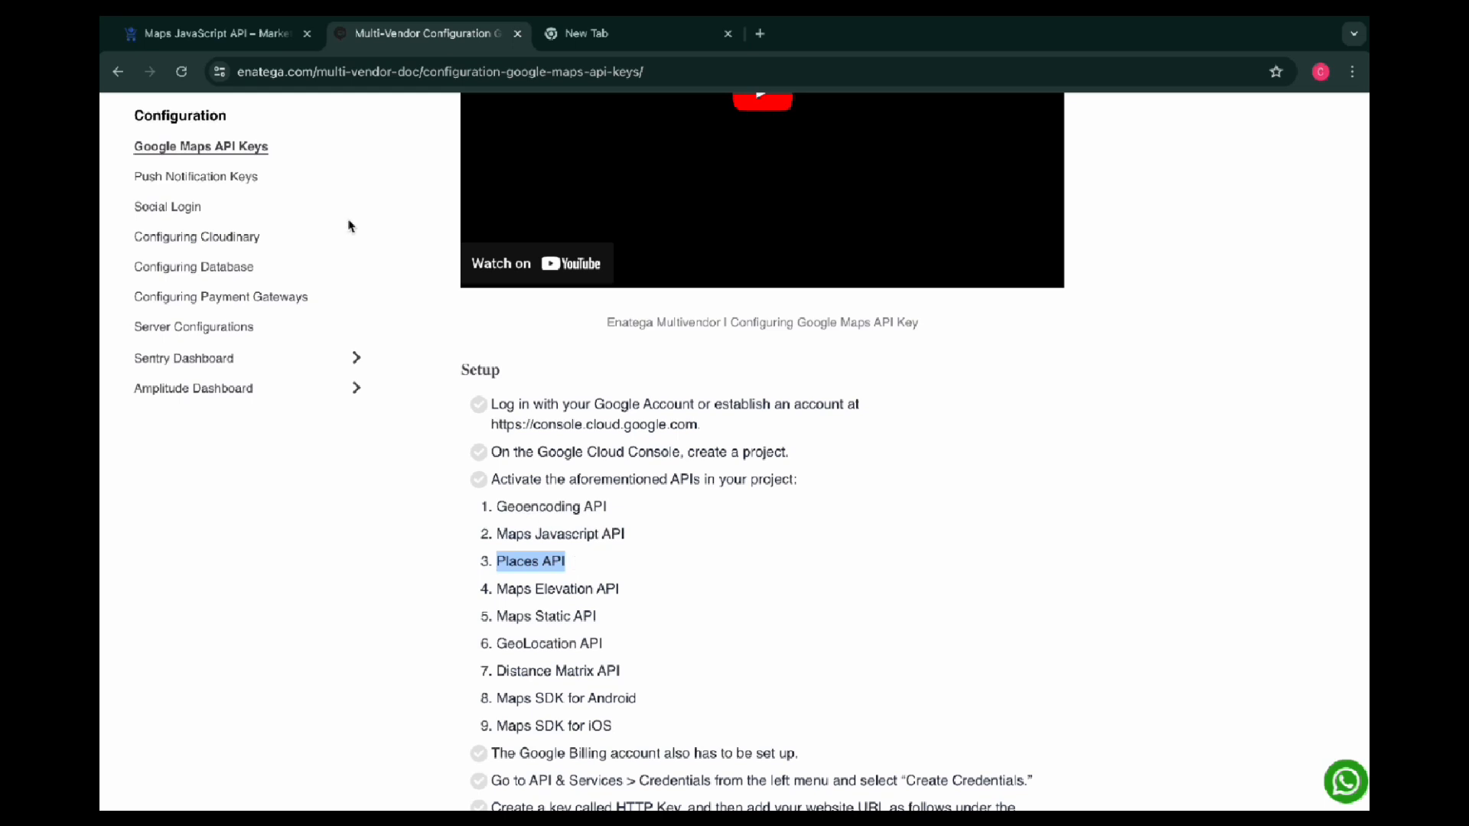
pyautogui.click(233, 42)
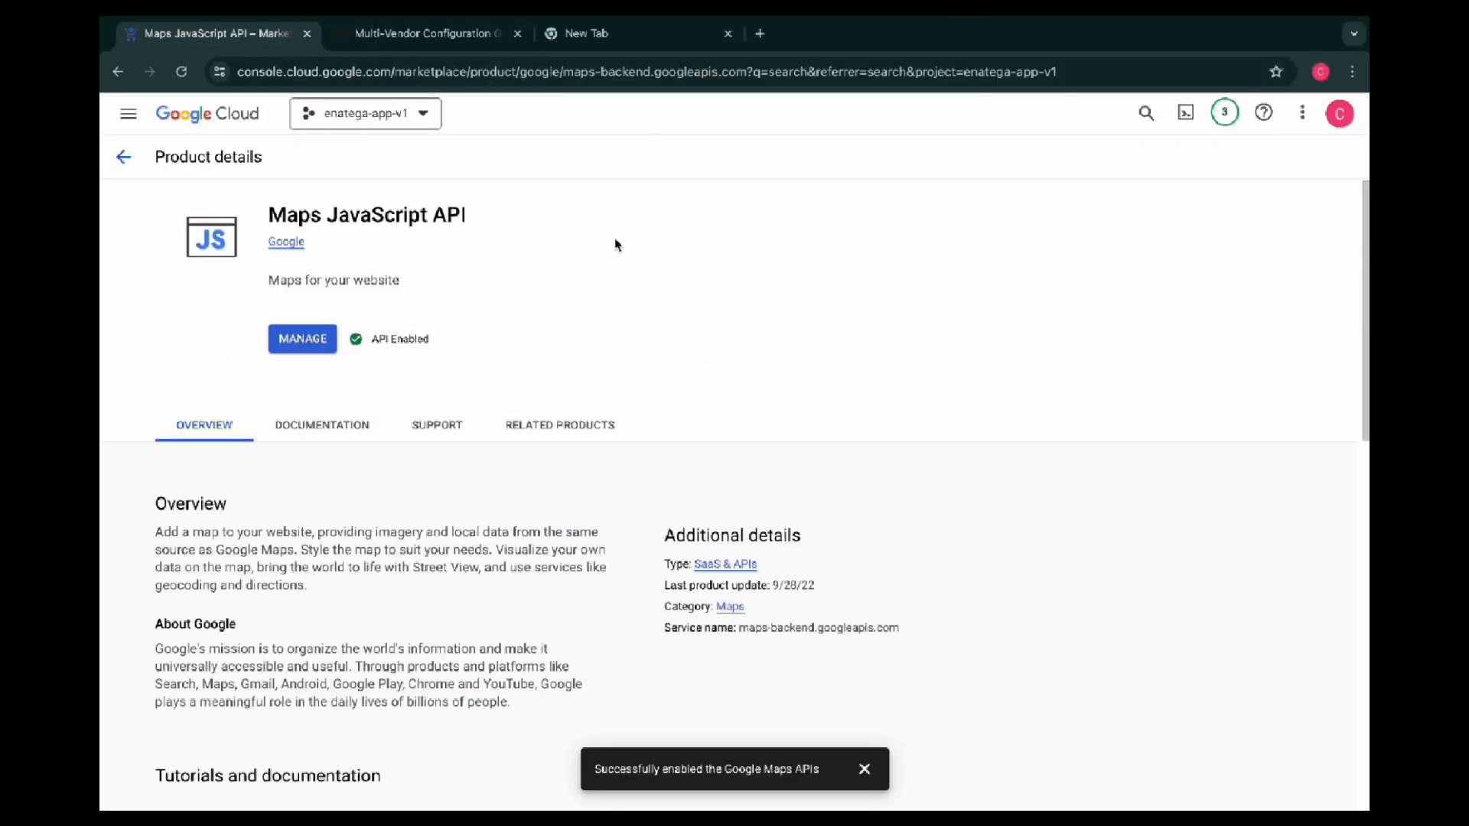
pyautogui.click(124, 157)
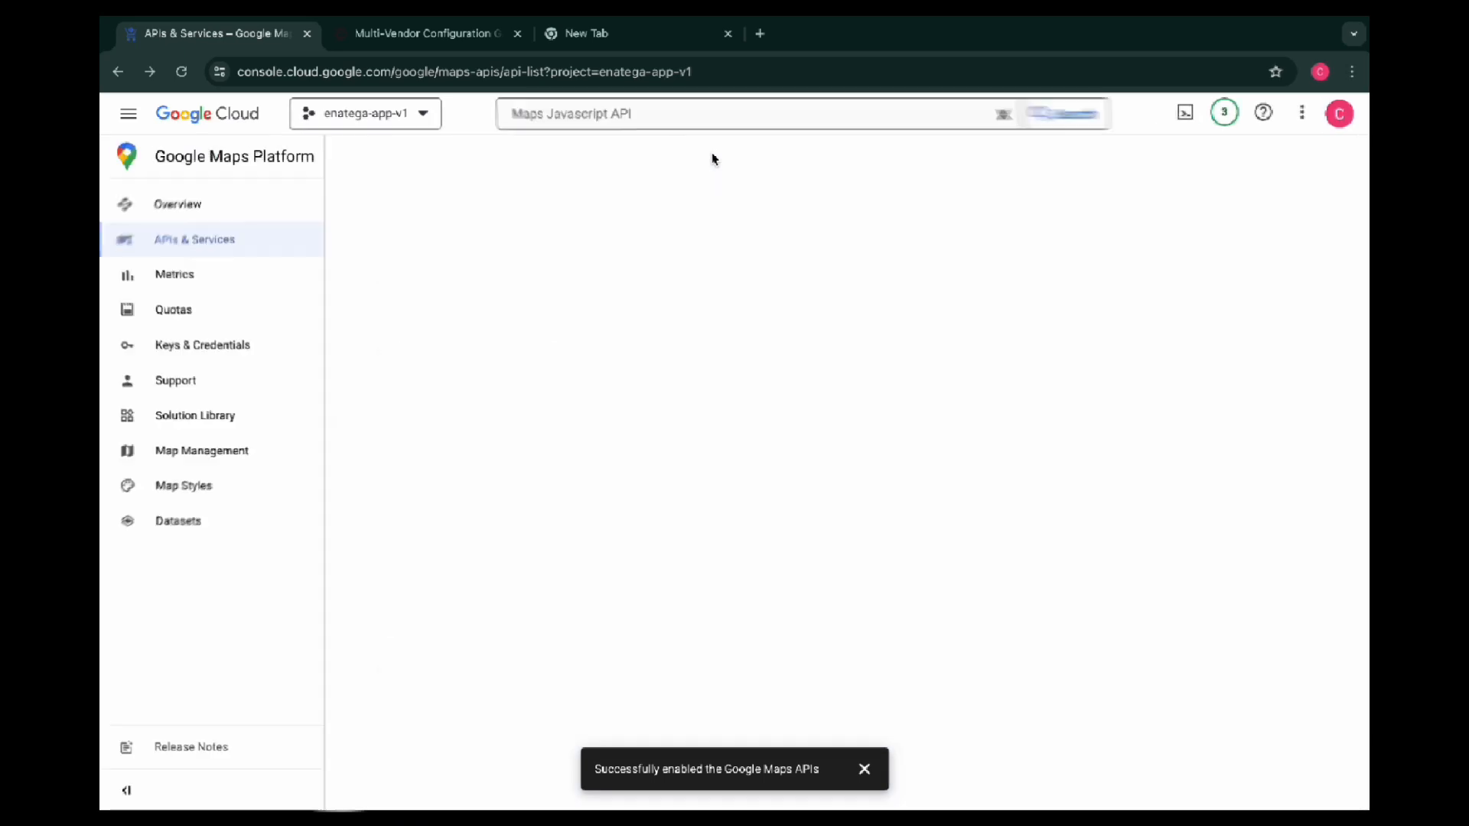
pyautogui.tripleClick(604, 113)
pyautogui.press('BackSpace')
pyautogui.write('Places API')
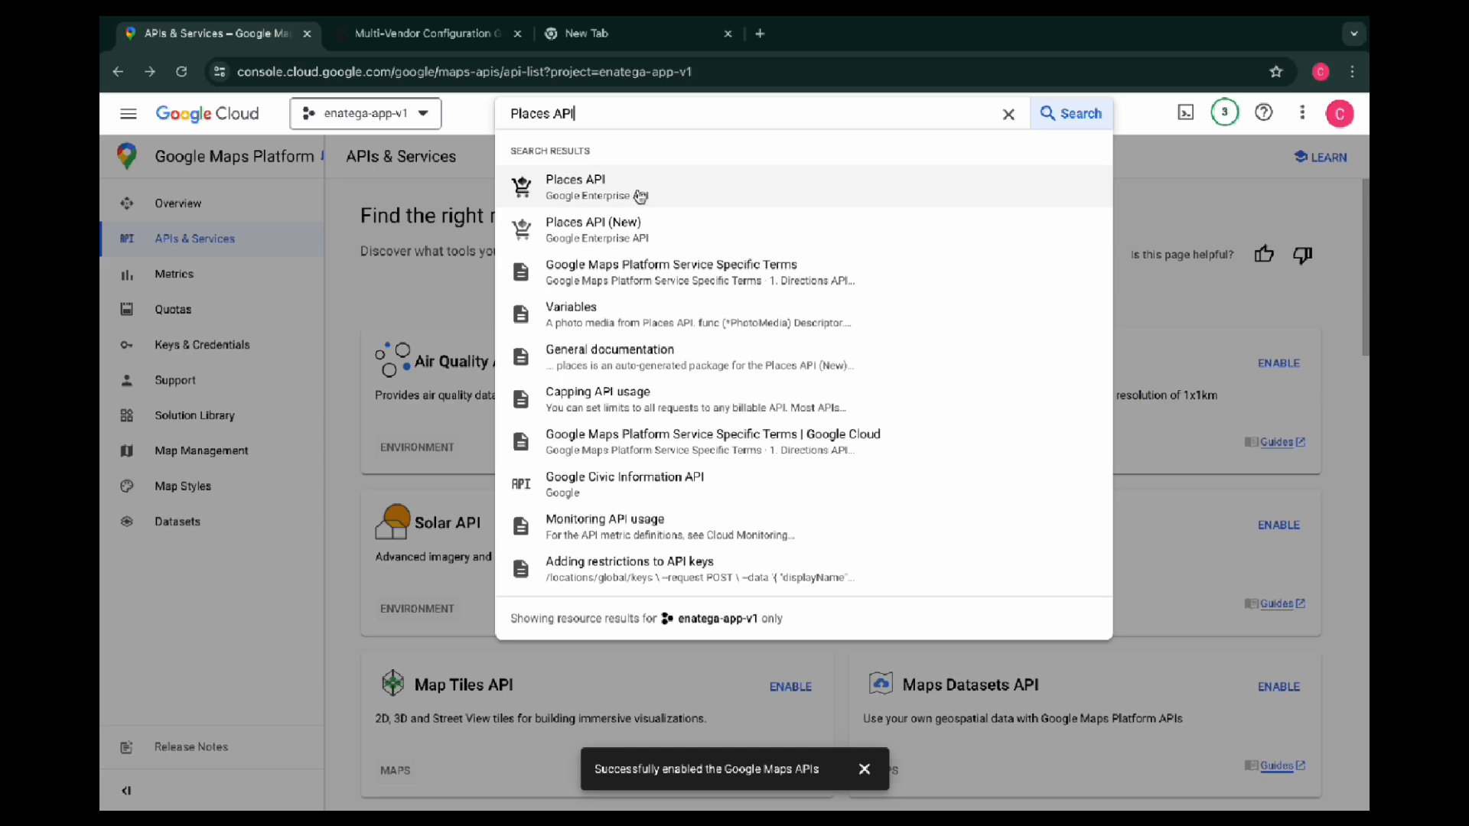
pyautogui.click(658, 199)
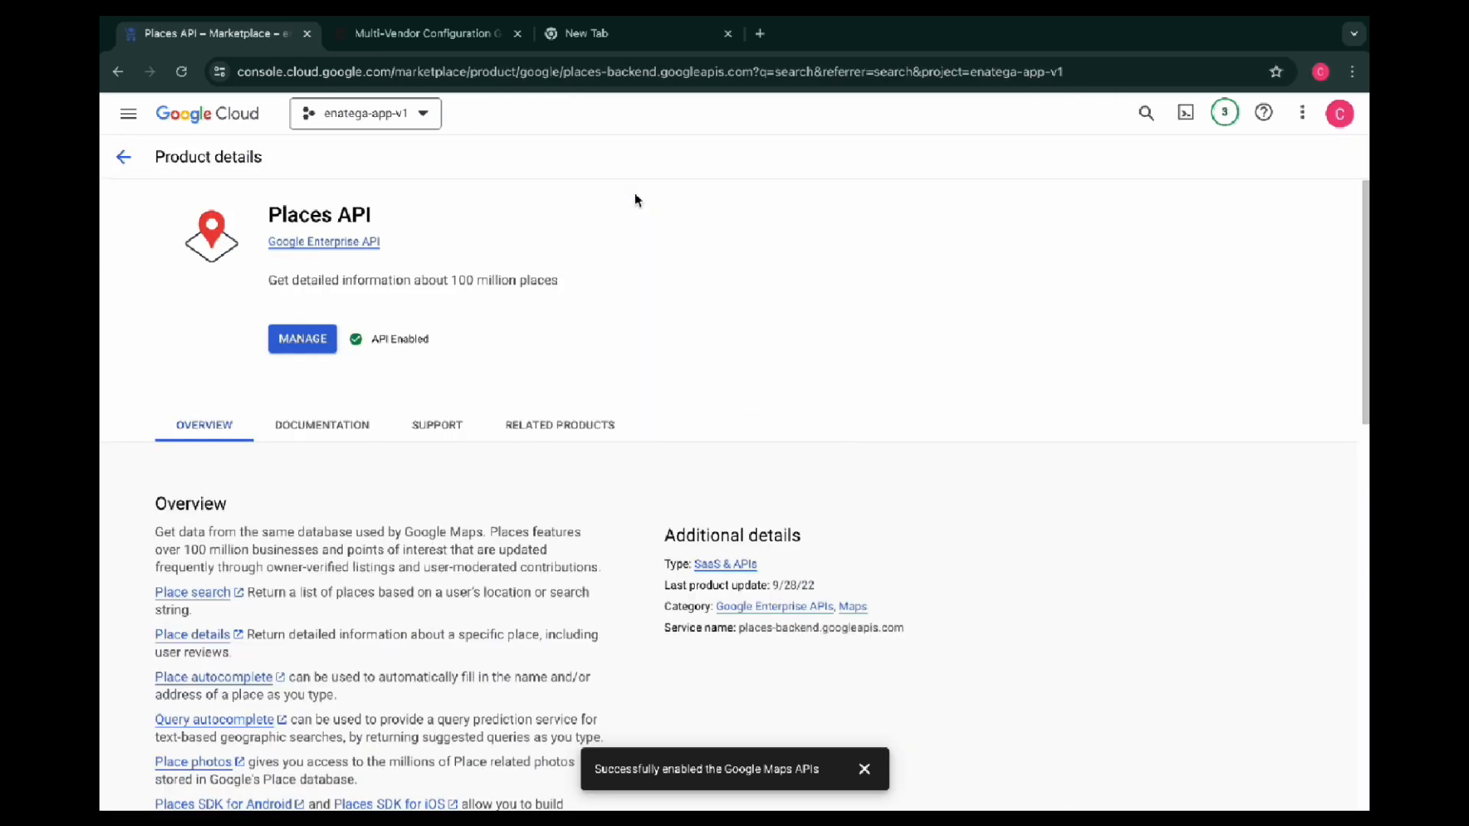
pyautogui.moveTo(444, 348); pyautogui.dragTo(380, 346)
pyautogui.click(481, 332)
# Copy "Maps Elevation API" from the setup list, find it in the cloud console and check whether it is enabled
pyautogui.click(460, 44)
pyautogui.moveTo(621, 600); pyautogui.dragTo(503, 588)
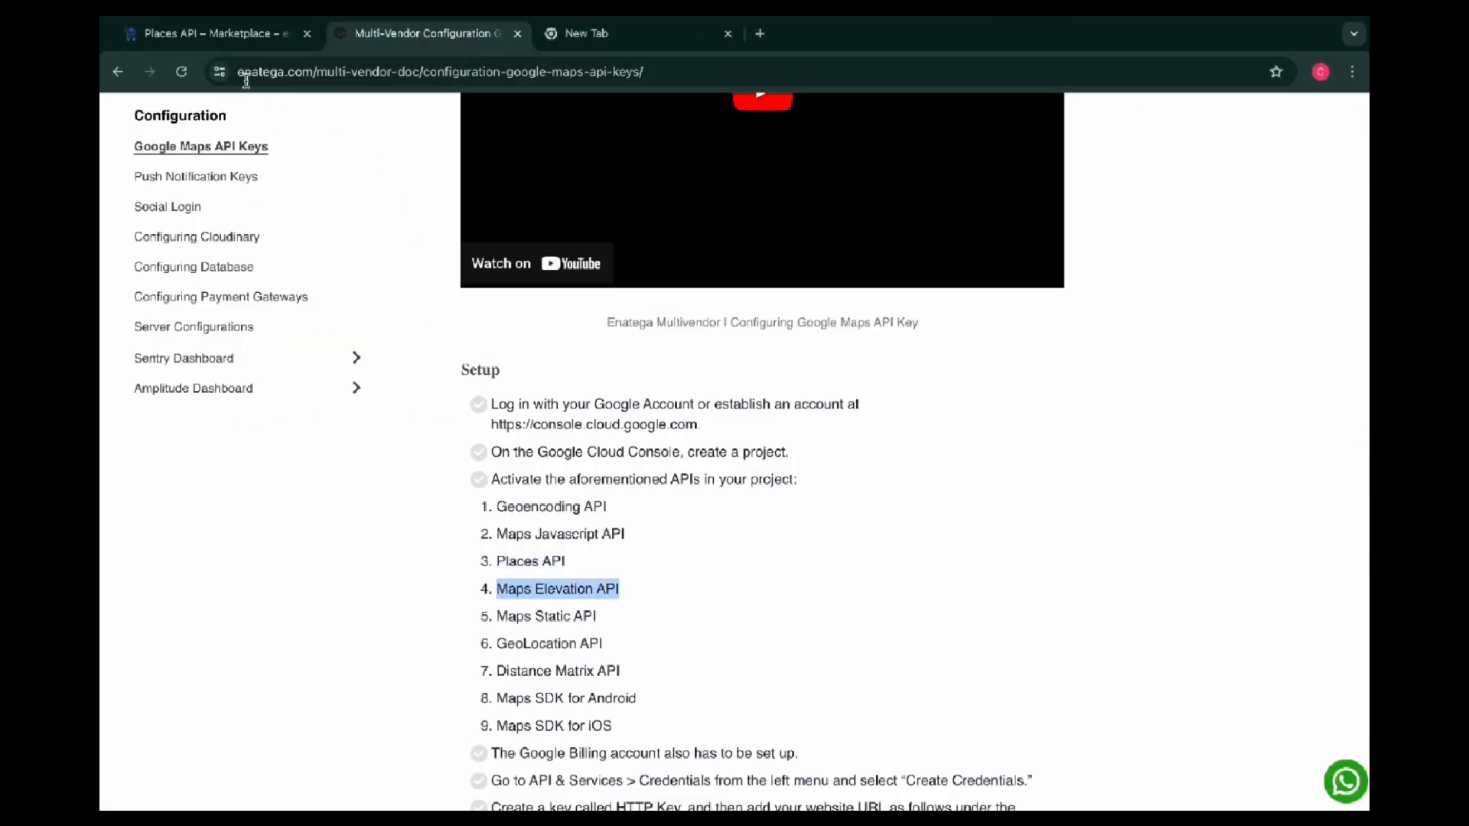
pyautogui.click(235, 42)
pyautogui.click(123, 158)
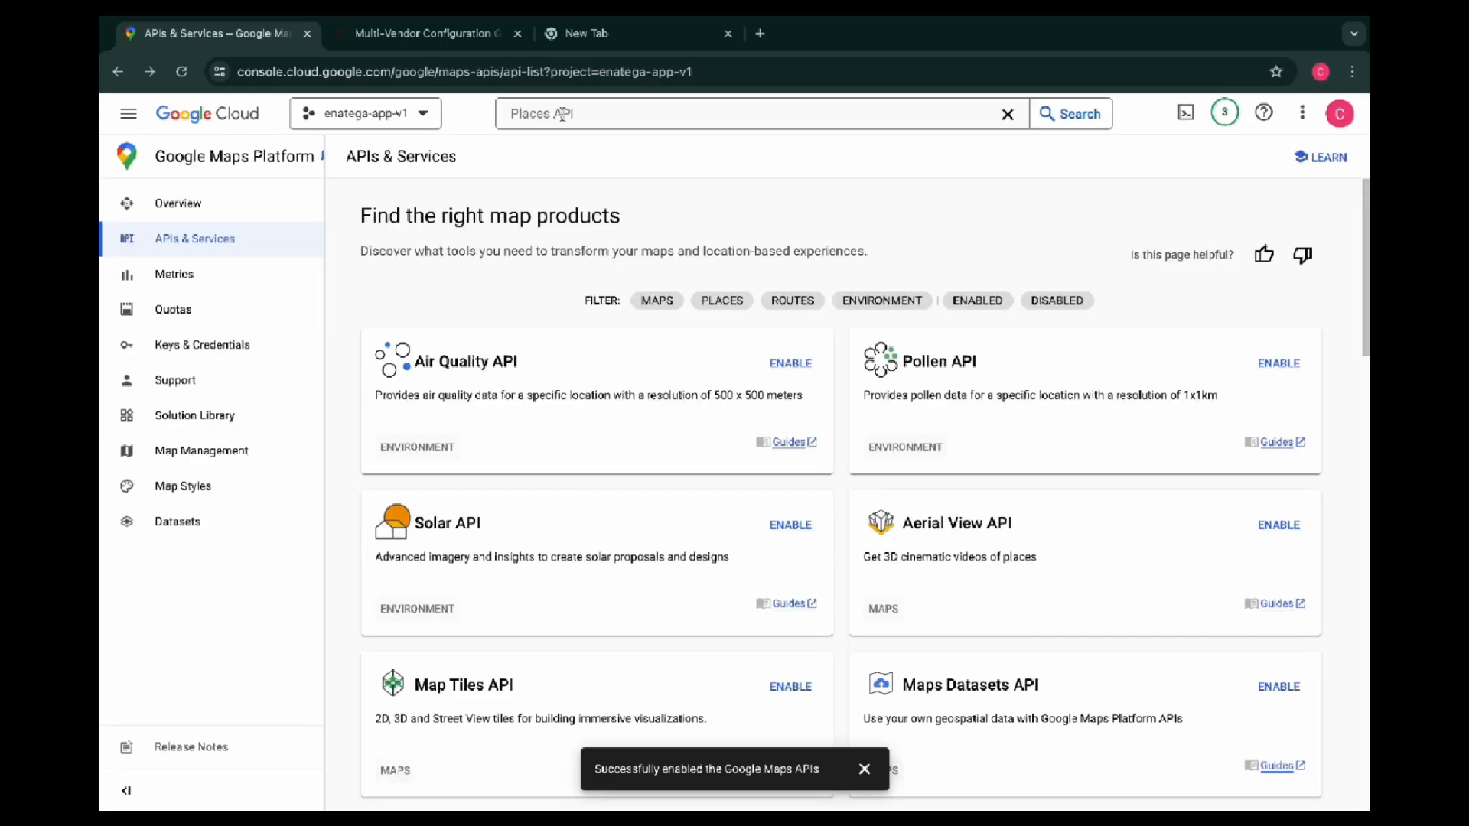
pyautogui.click(562, 114)
pyautogui.press('BackSpace')
pyautogui.write('Maps Elevation API')
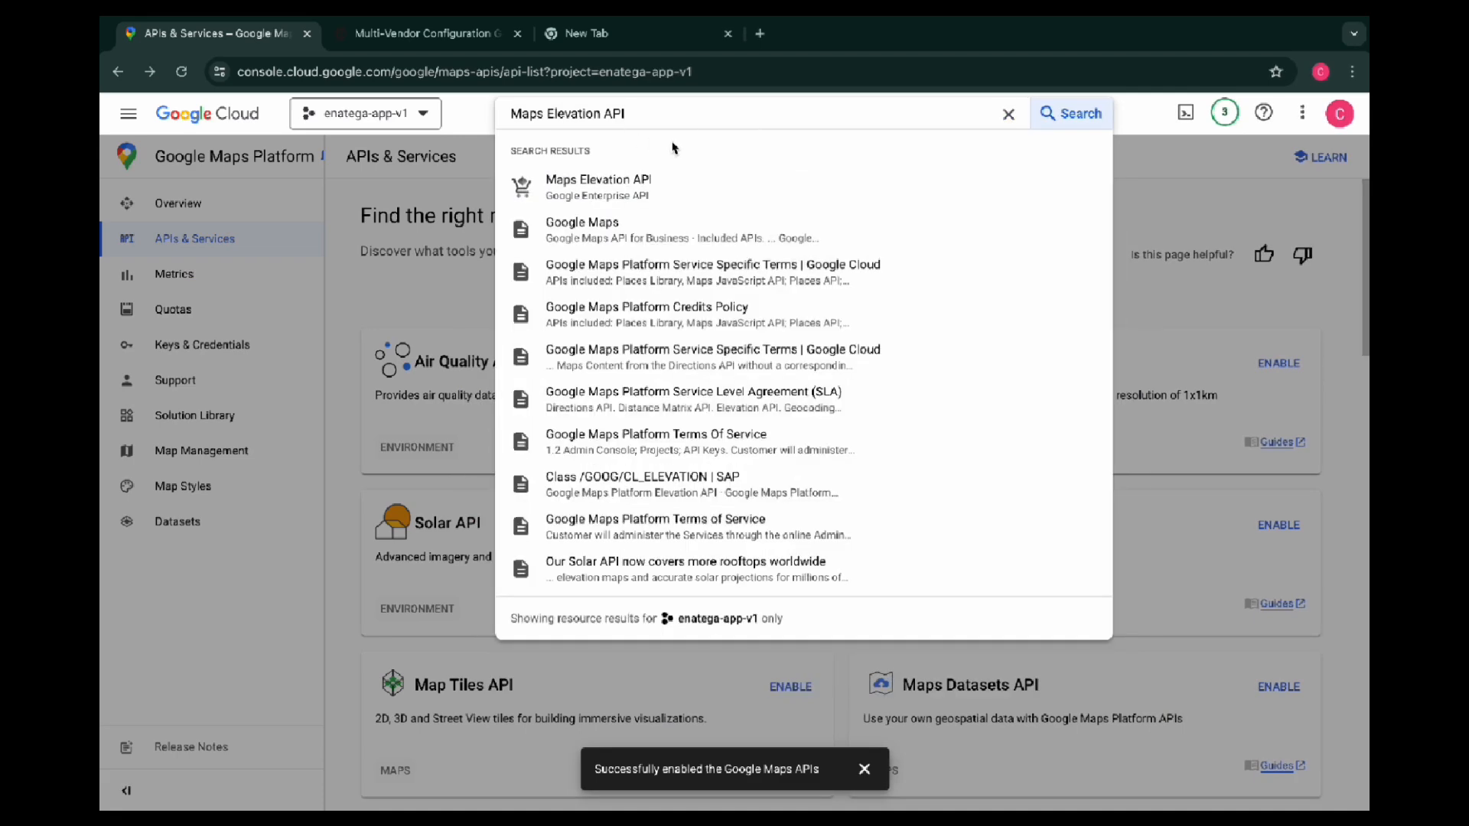
pyautogui.click(596, 195)
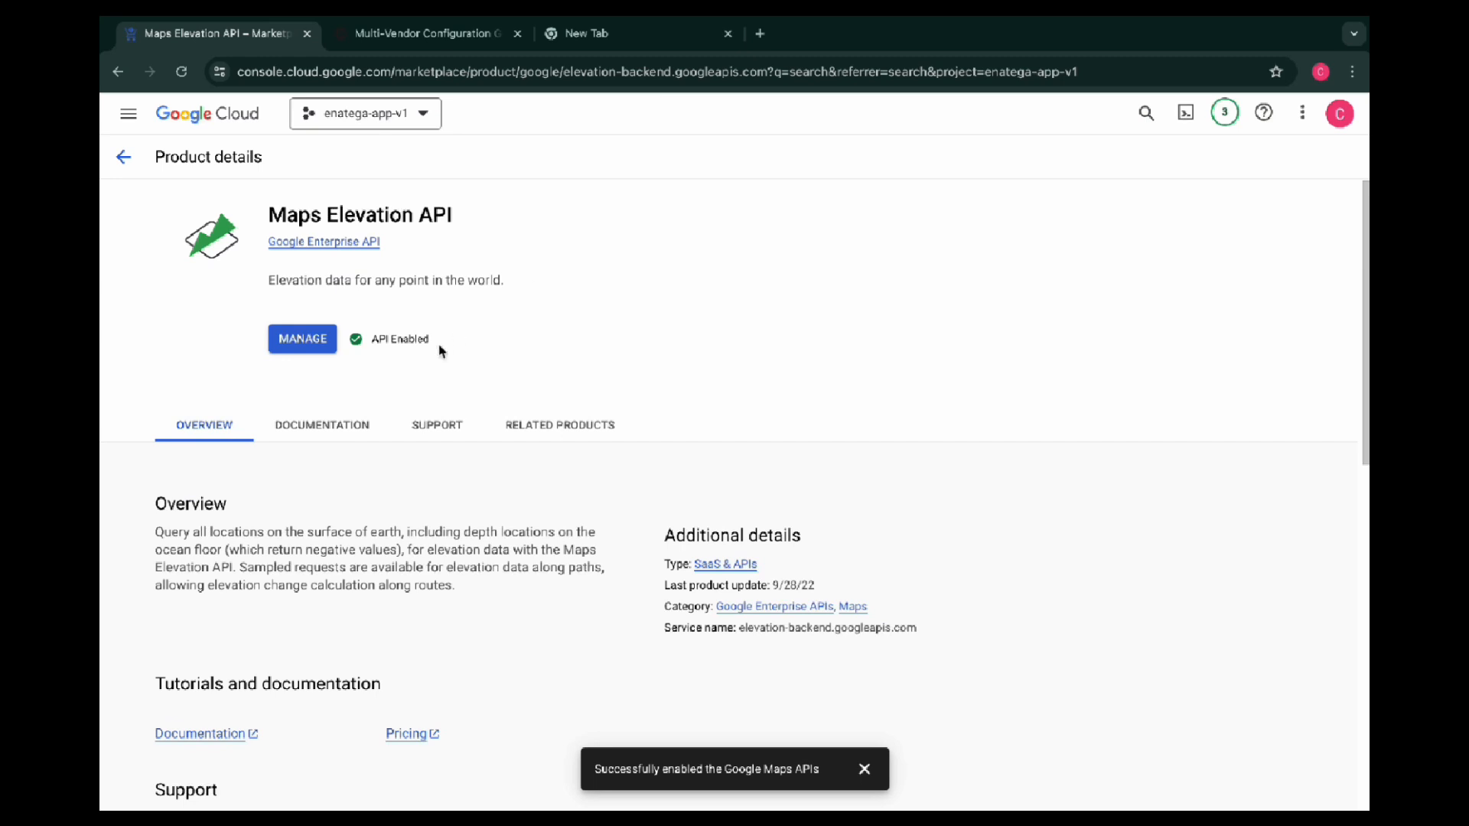
pyautogui.moveTo(430, 341); pyautogui.dragTo(368, 339)
pyautogui.click(466, 329)
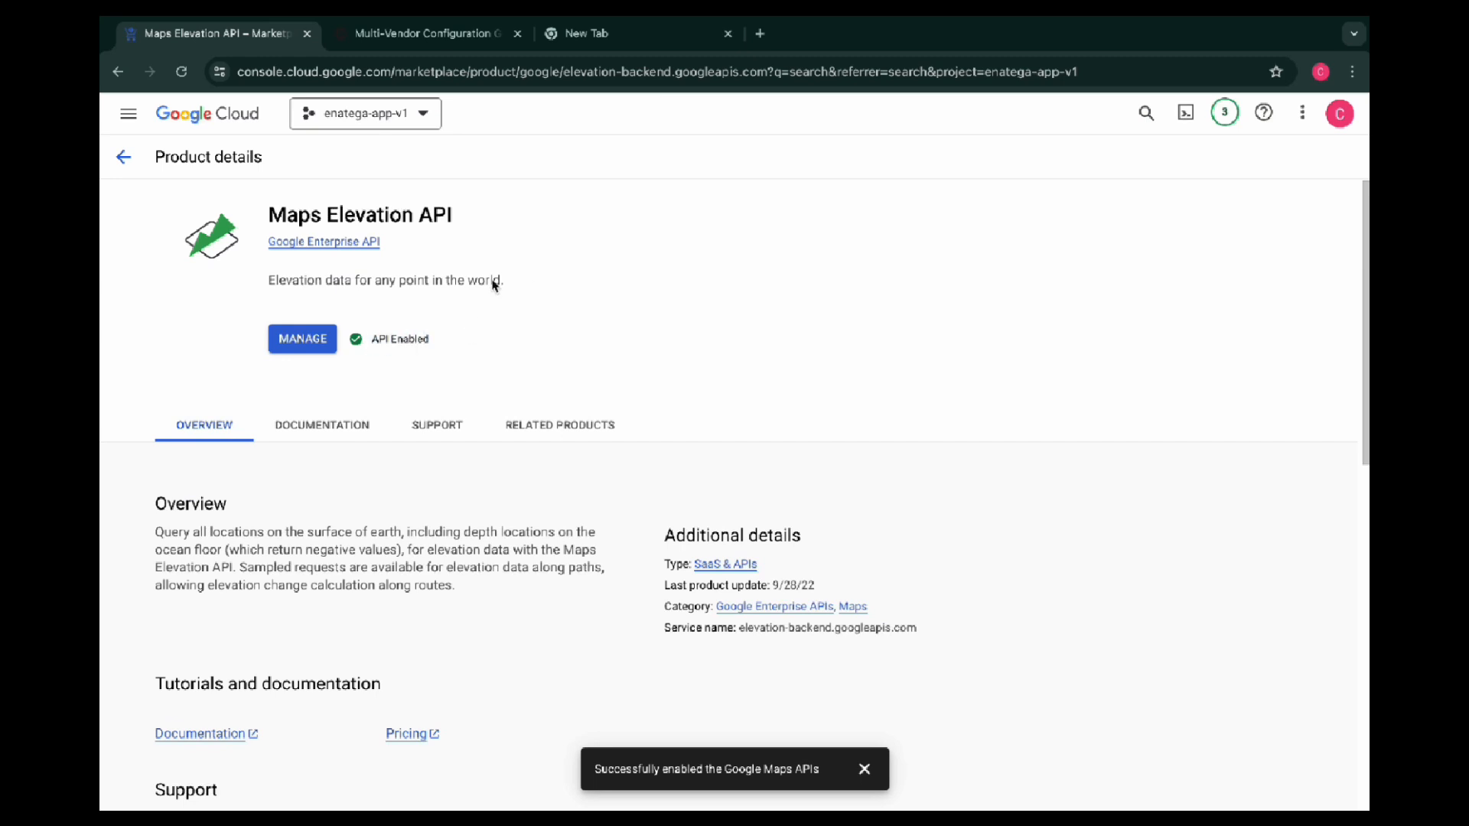
# Copy "Maps Static API" from the setup list, search the console for it and open its product details to check its status
pyautogui.click(459, 40)
pyautogui.moveTo(512, 616); pyautogui.dragTo(603, 620)
pyautogui.hotkey('ctrl', 'c')
pyautogui.click(124, 157)
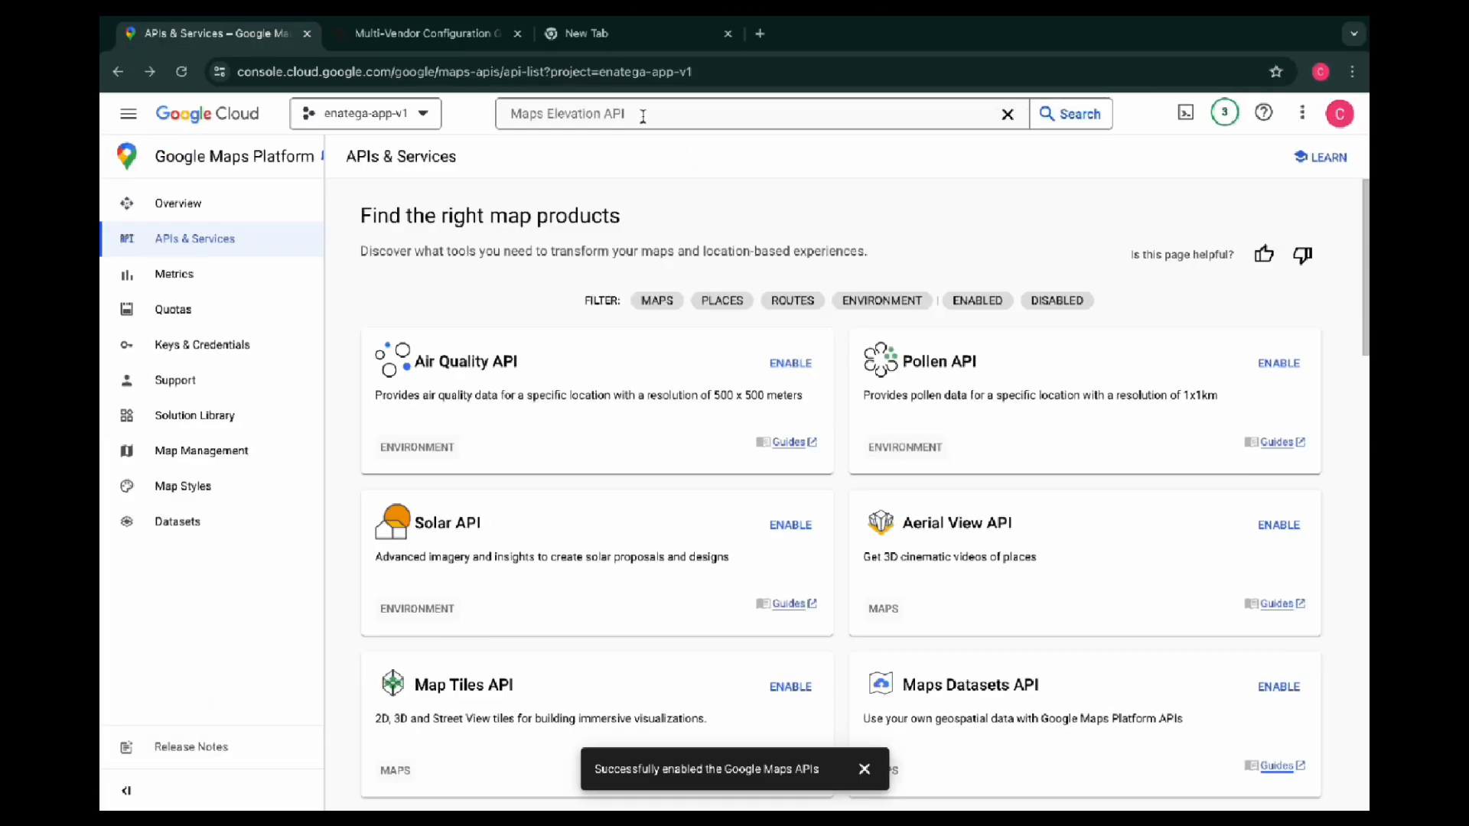
pyautogui.doubleClick(643, 115)
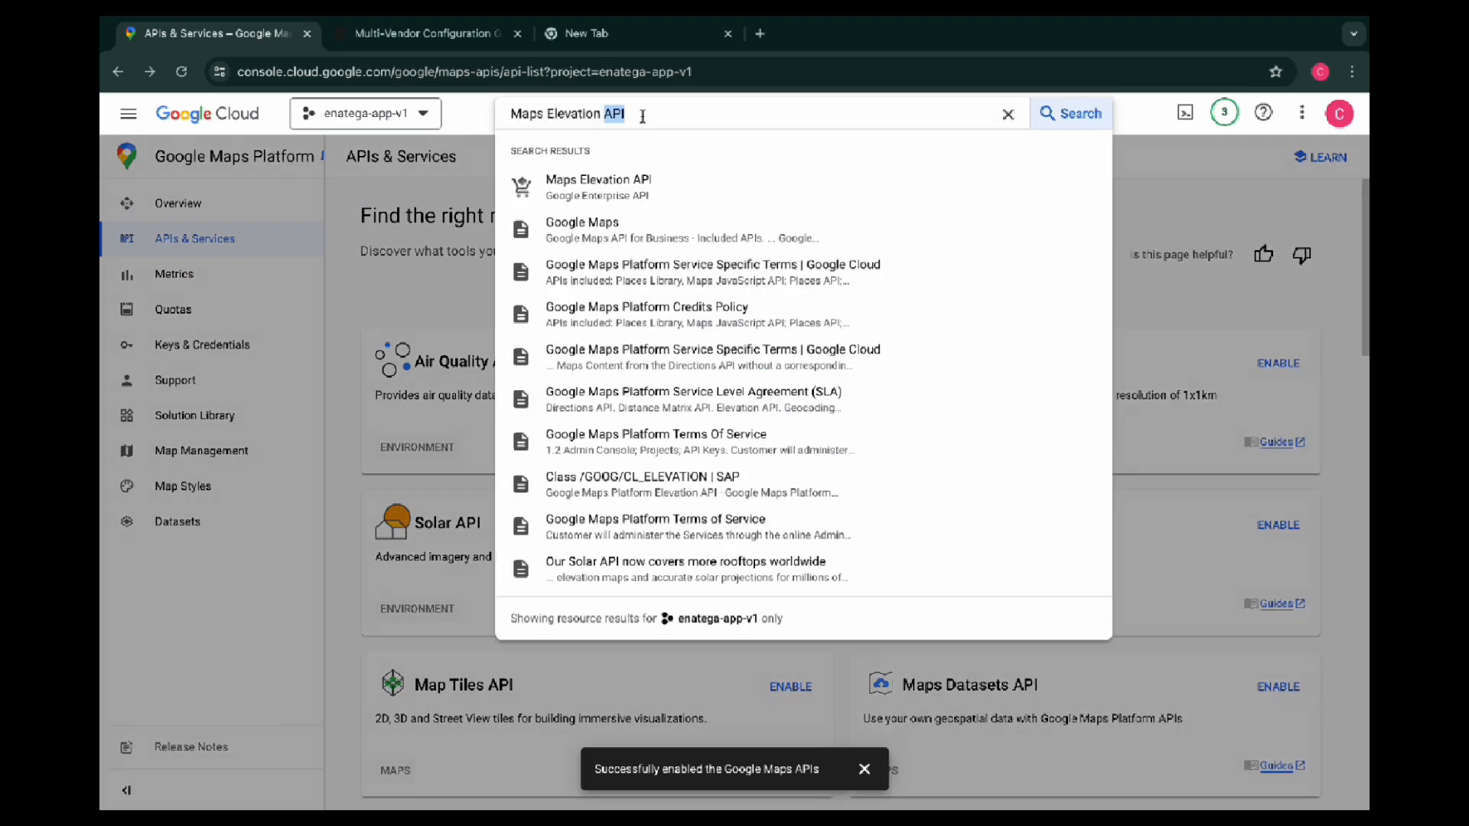
pyautogui.tripleClick(642, 114)
pyautogui.press('BackSpace')
pyautogui.hotkey('ctrl', 'v')
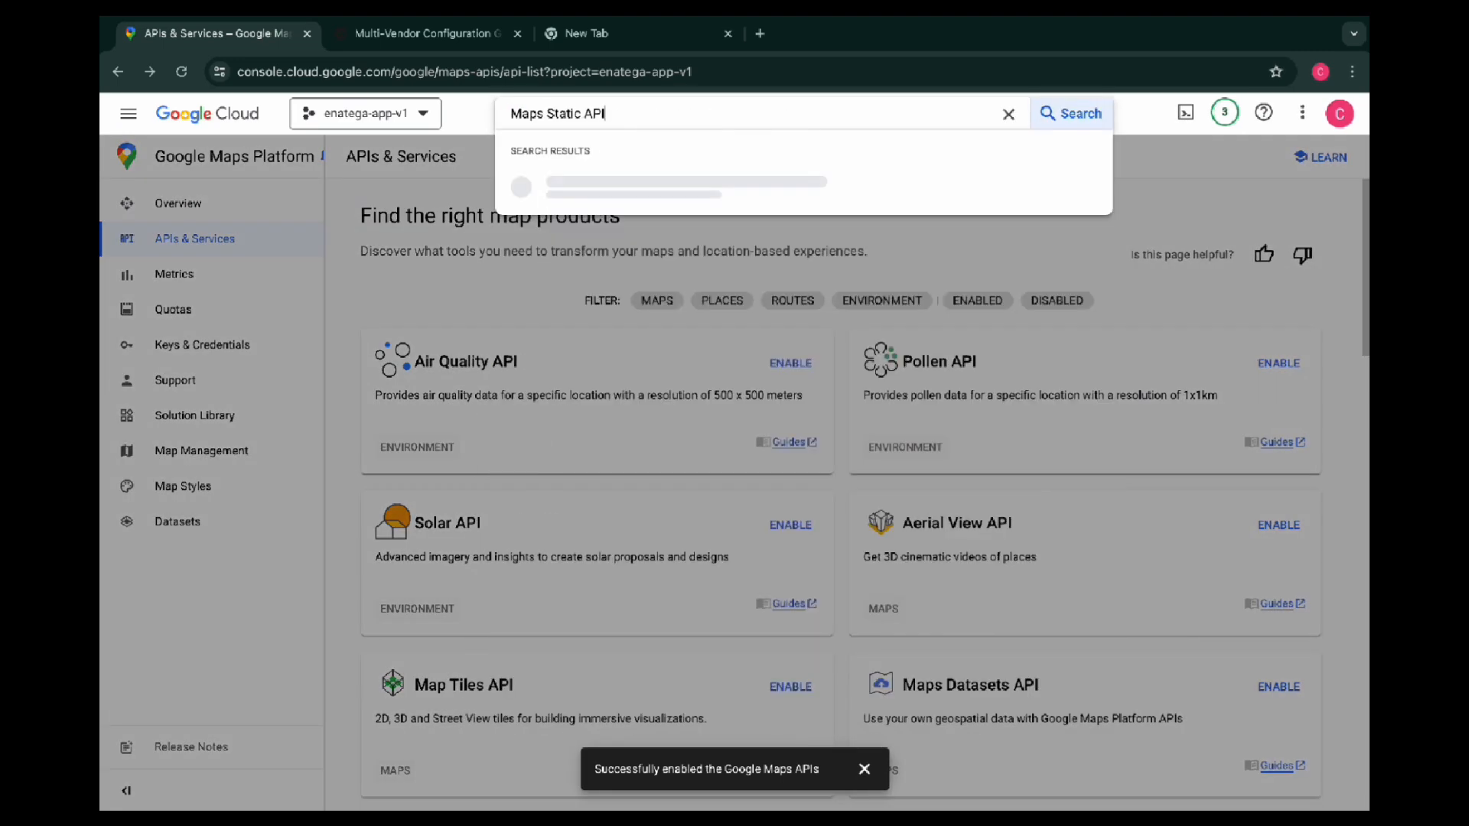
pyautogui.press('Return')
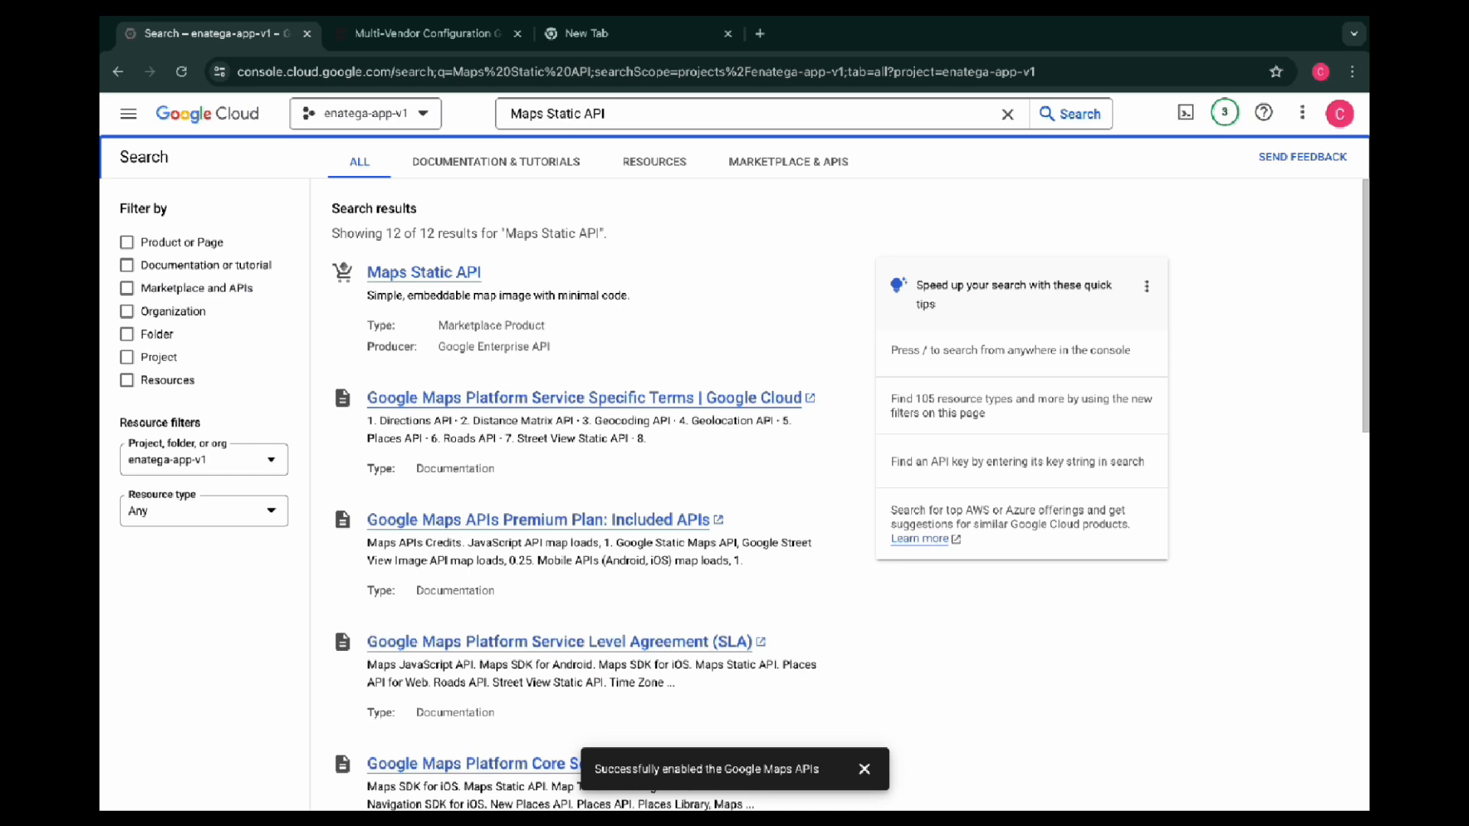
pyautogui.click(444, 272)
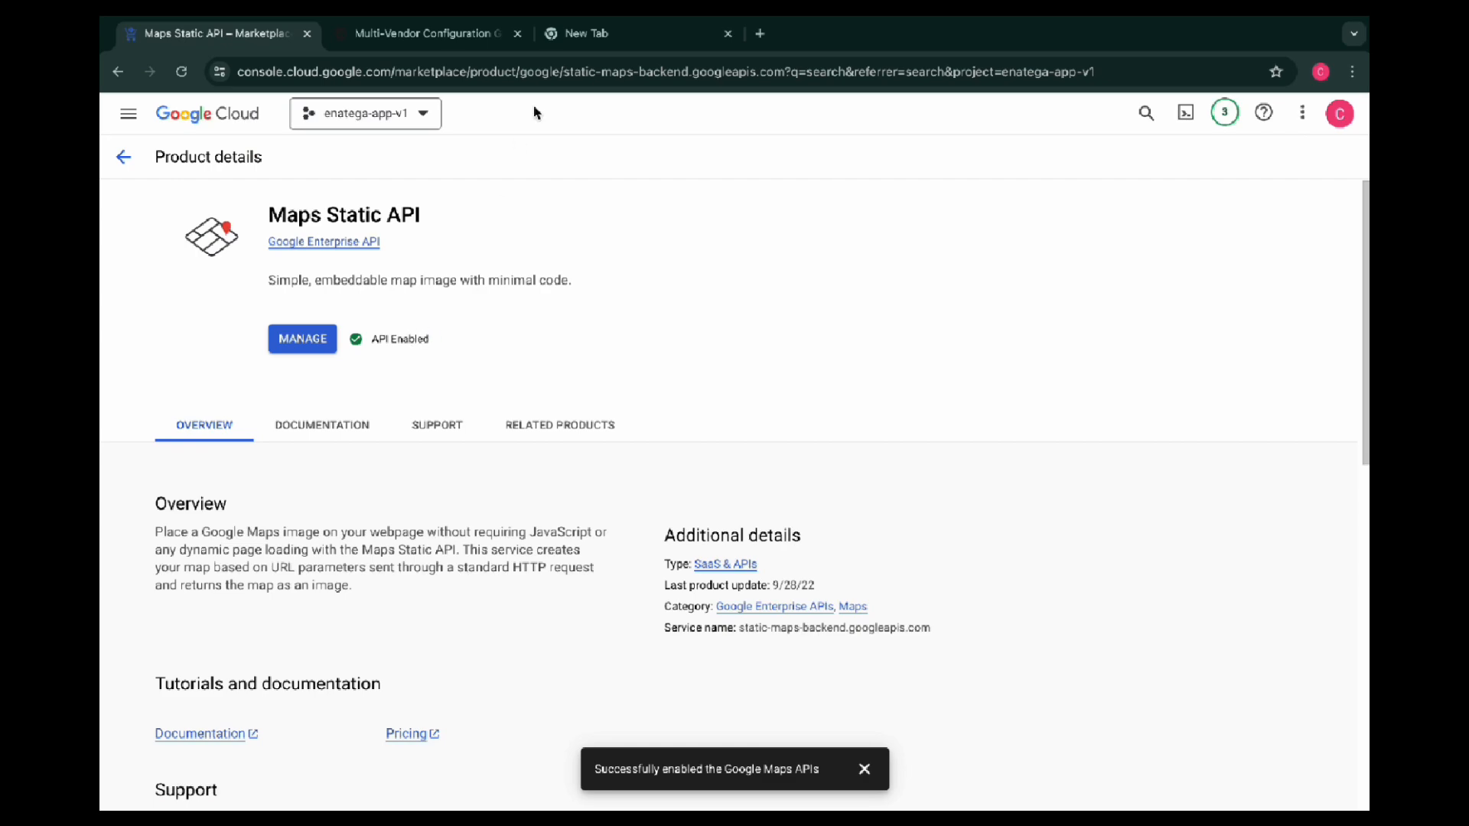
# Copy "GeoLocation API" from the setup list, search the console for it and open the Geolocation API's product details to check its status
pyautogui.hotkey('ctrl', 'Tab')
pyautogui.moveTo(603, 644); pyautogui.dragTo(496, 645)
pyautogui.hotkey('ctrl', 'c')
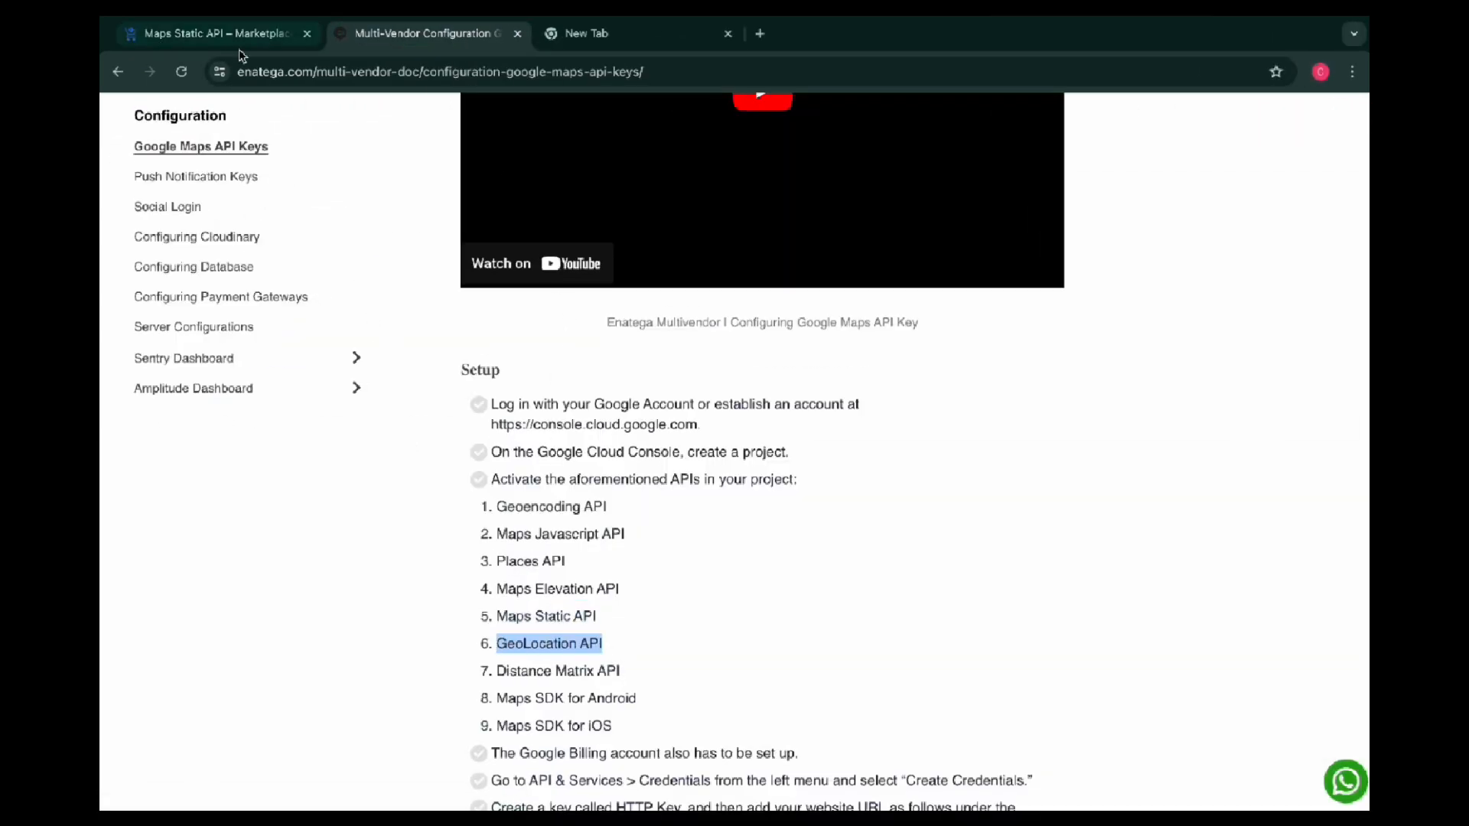
pyautogui.click(214, 33)
pyautogui.click(123, 157)
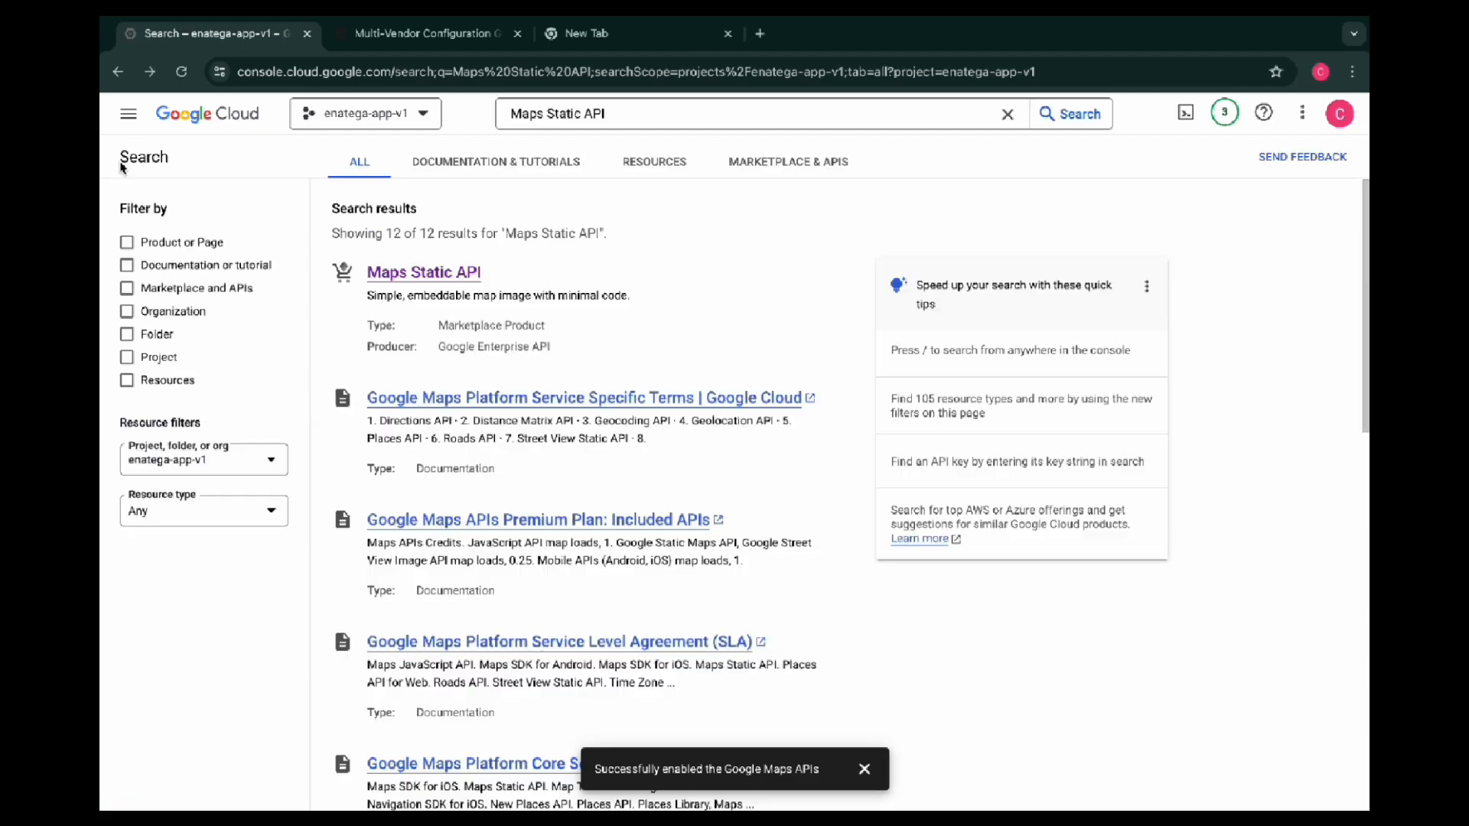
pyautogui.click(591, 126)
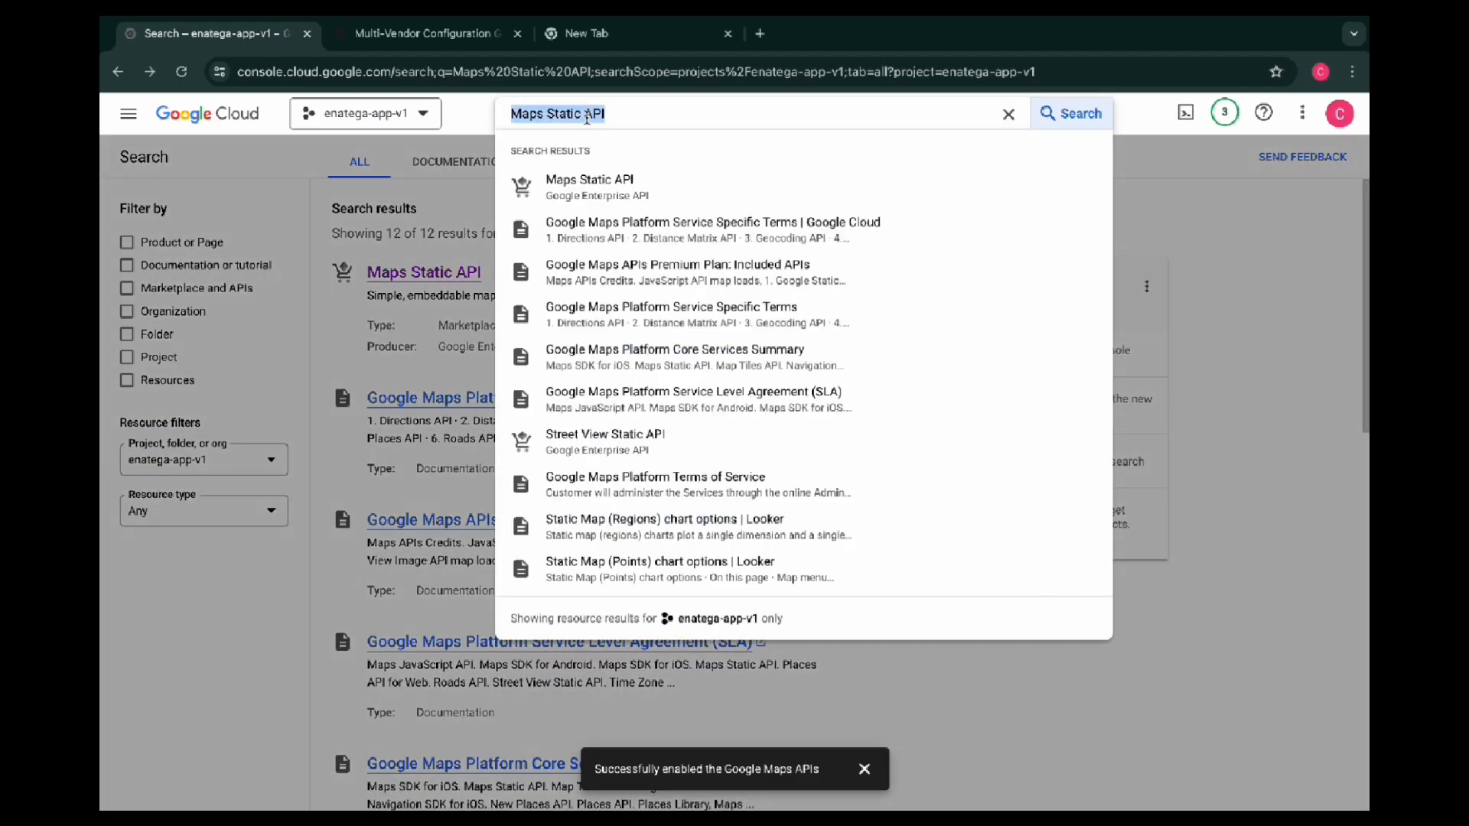
pyautogui.hotkey('ctrl', 'v')
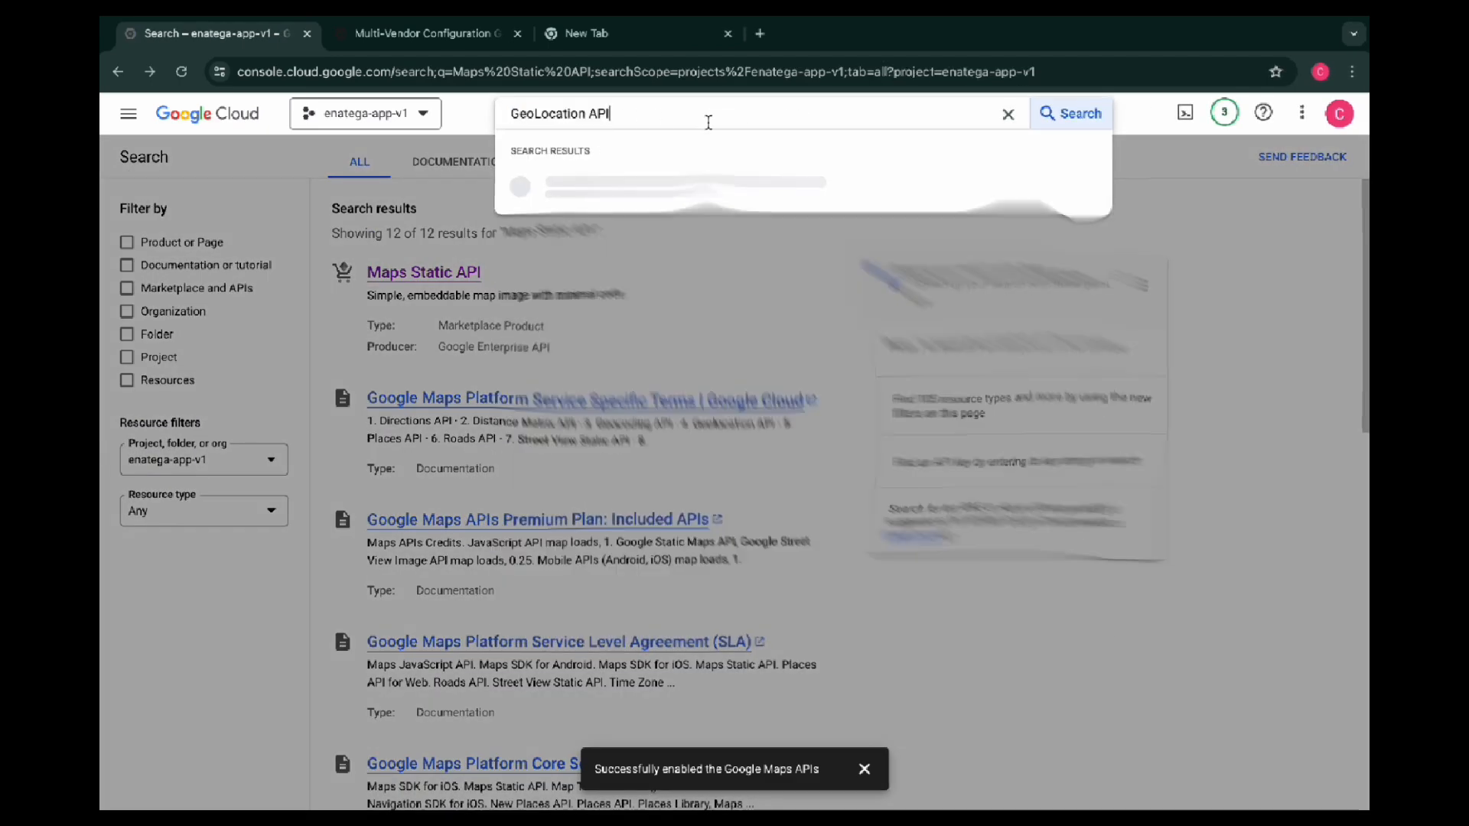
pyautogui.click(627, 192)
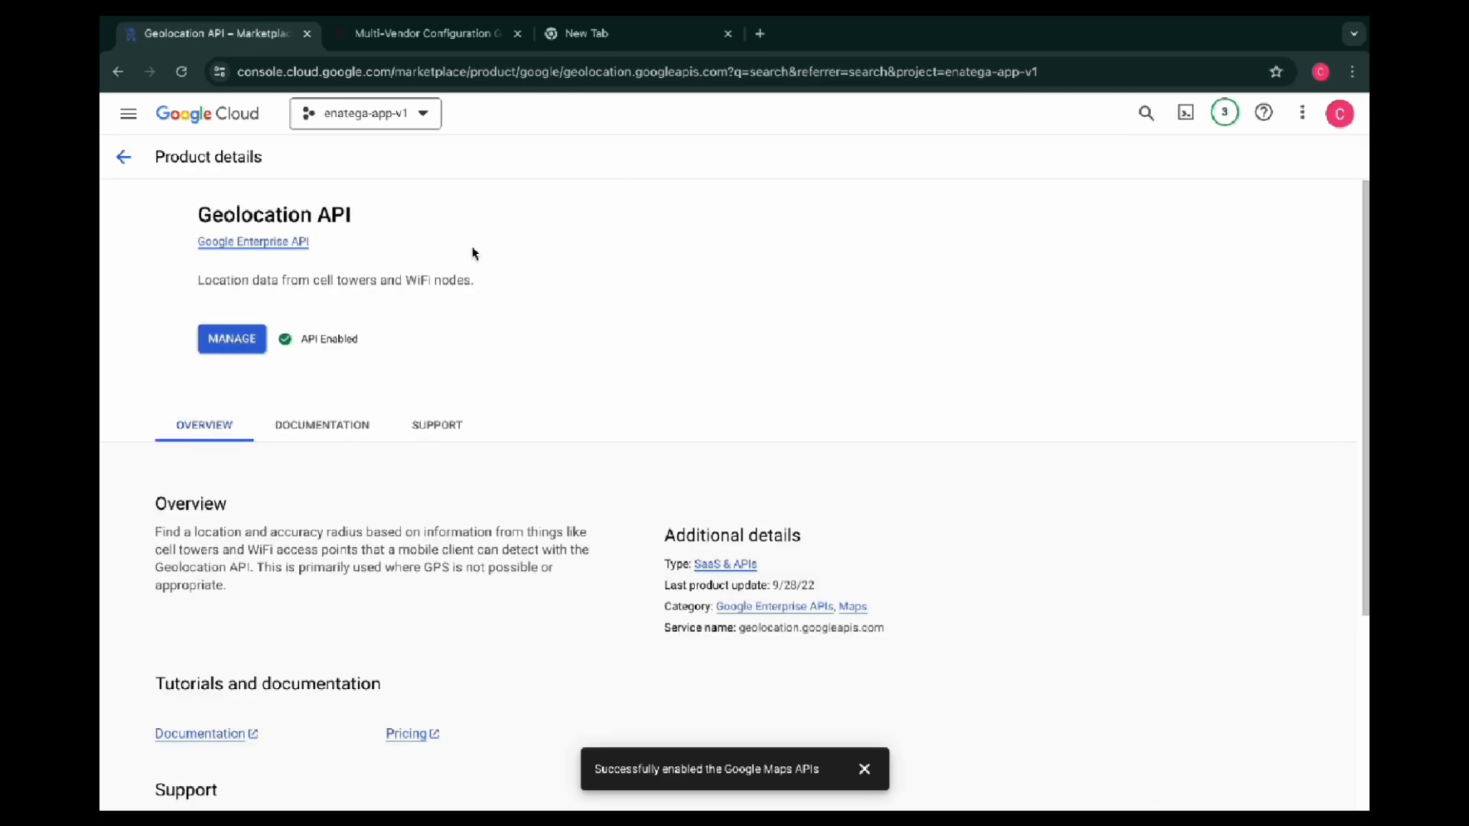
# Copy "Distance Matrix API" from the setup list, search the console for it and open its product details to check its status
pyautogui.hotkey('ctrl', 'Tab')
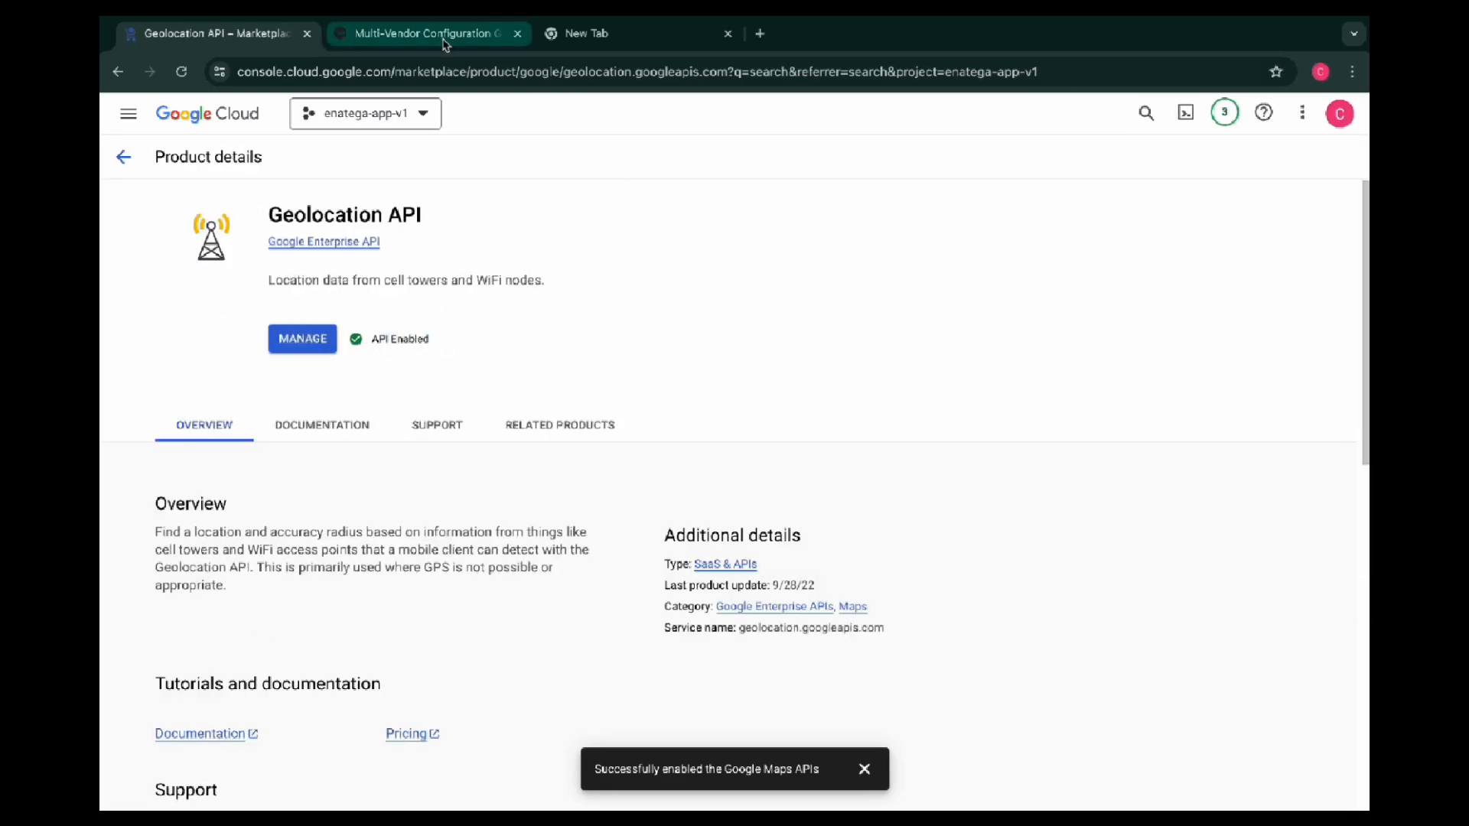
pyautogui.moveTo(626, 667); pyautogui.dragTo(505, 674)
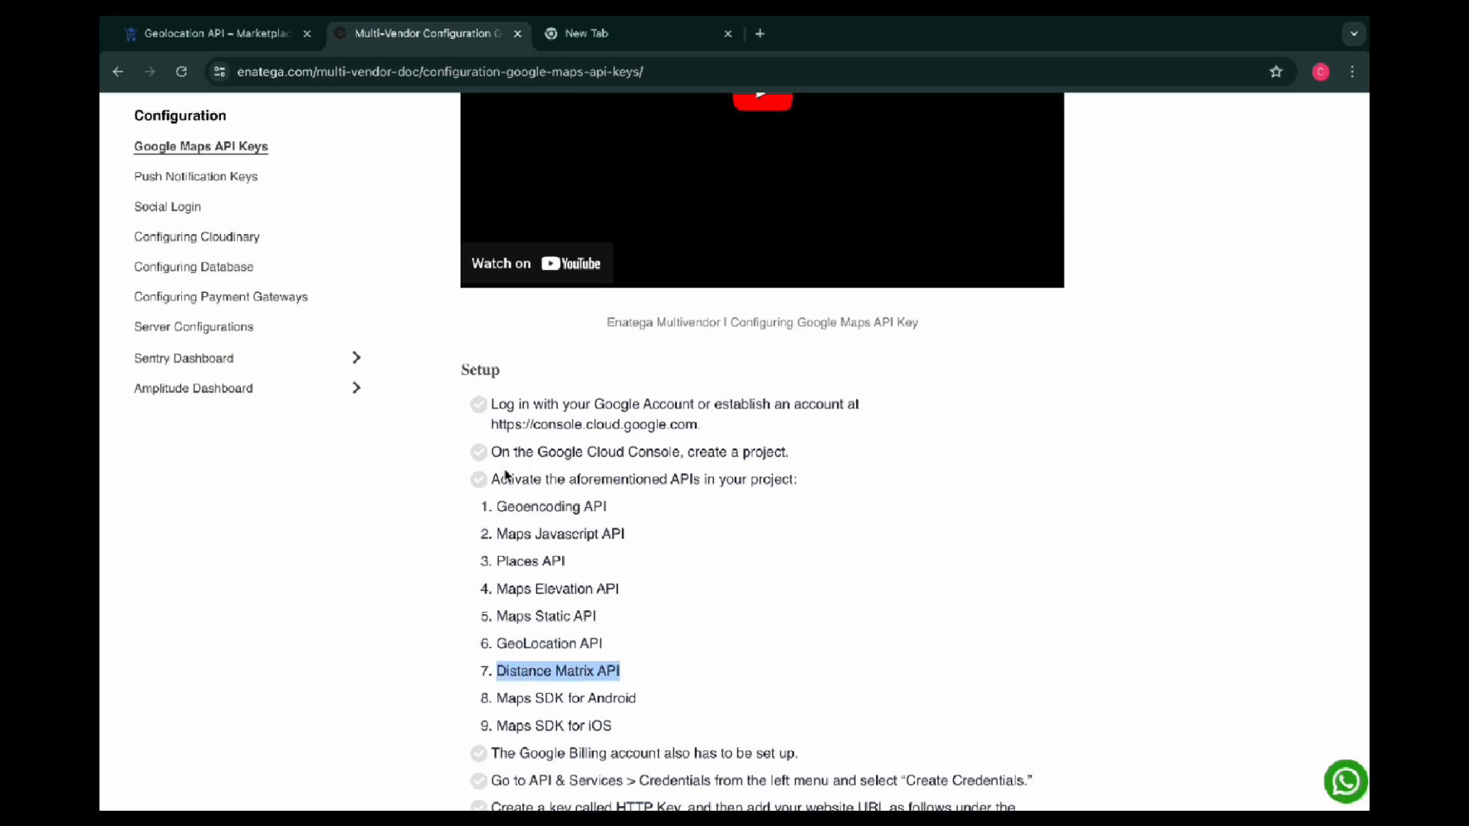
pyautogui.hotkey('ctrl', 'shift', 'Tab')
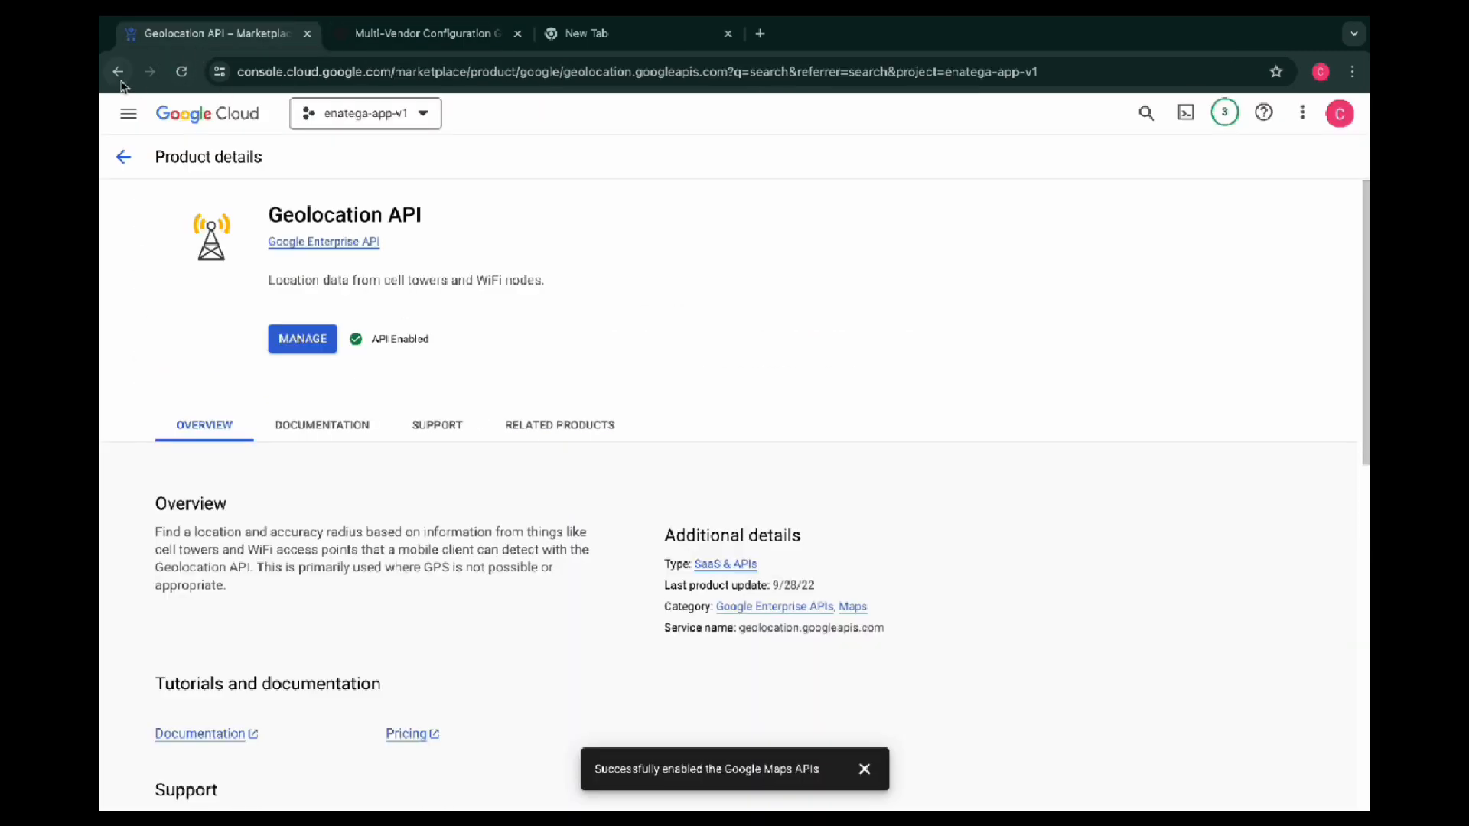
pyautogui.click(117, 71)
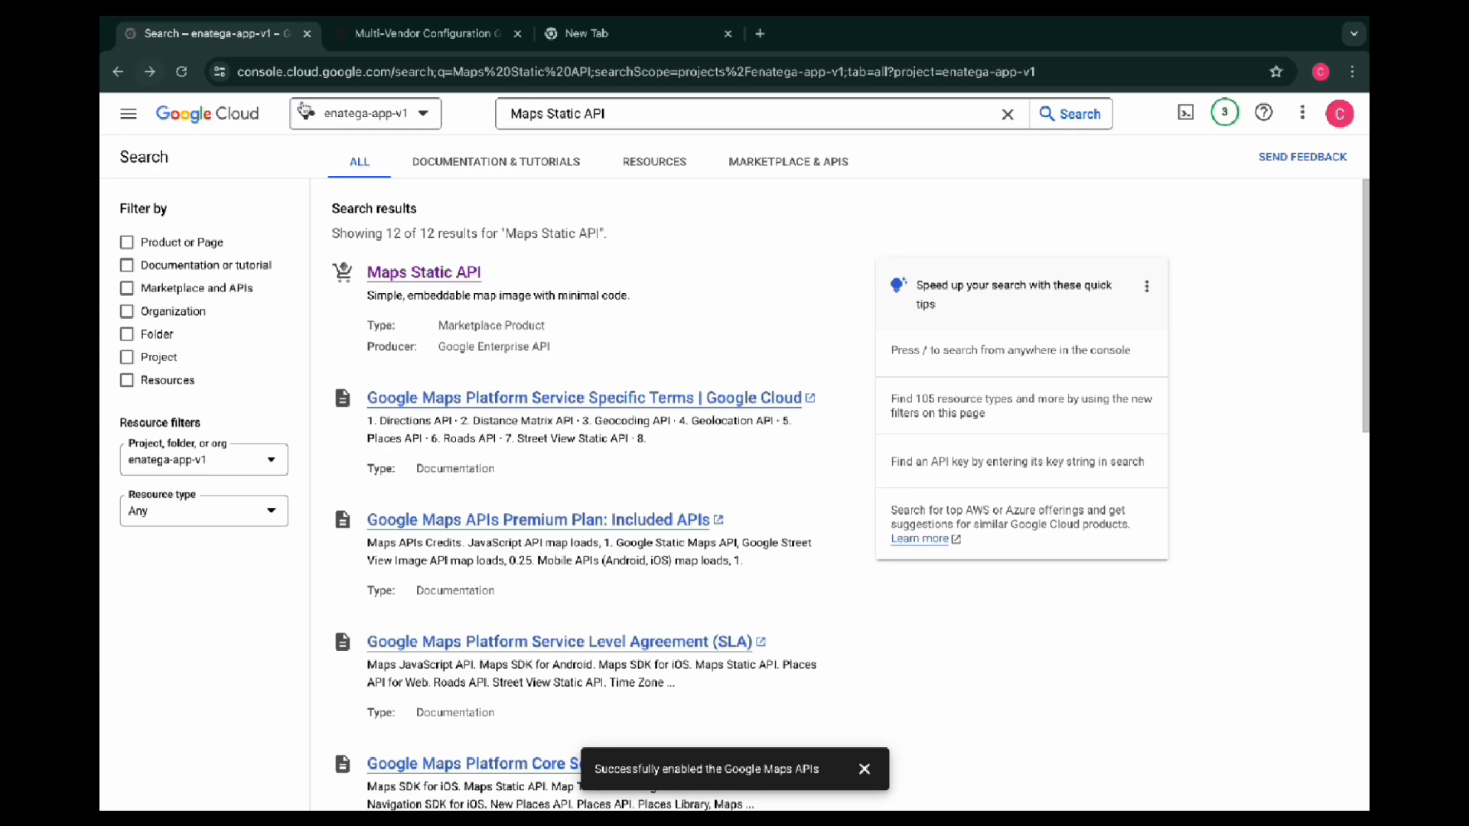
pyautogui.click(579, 113)
pyautogui.press('BackSpace')
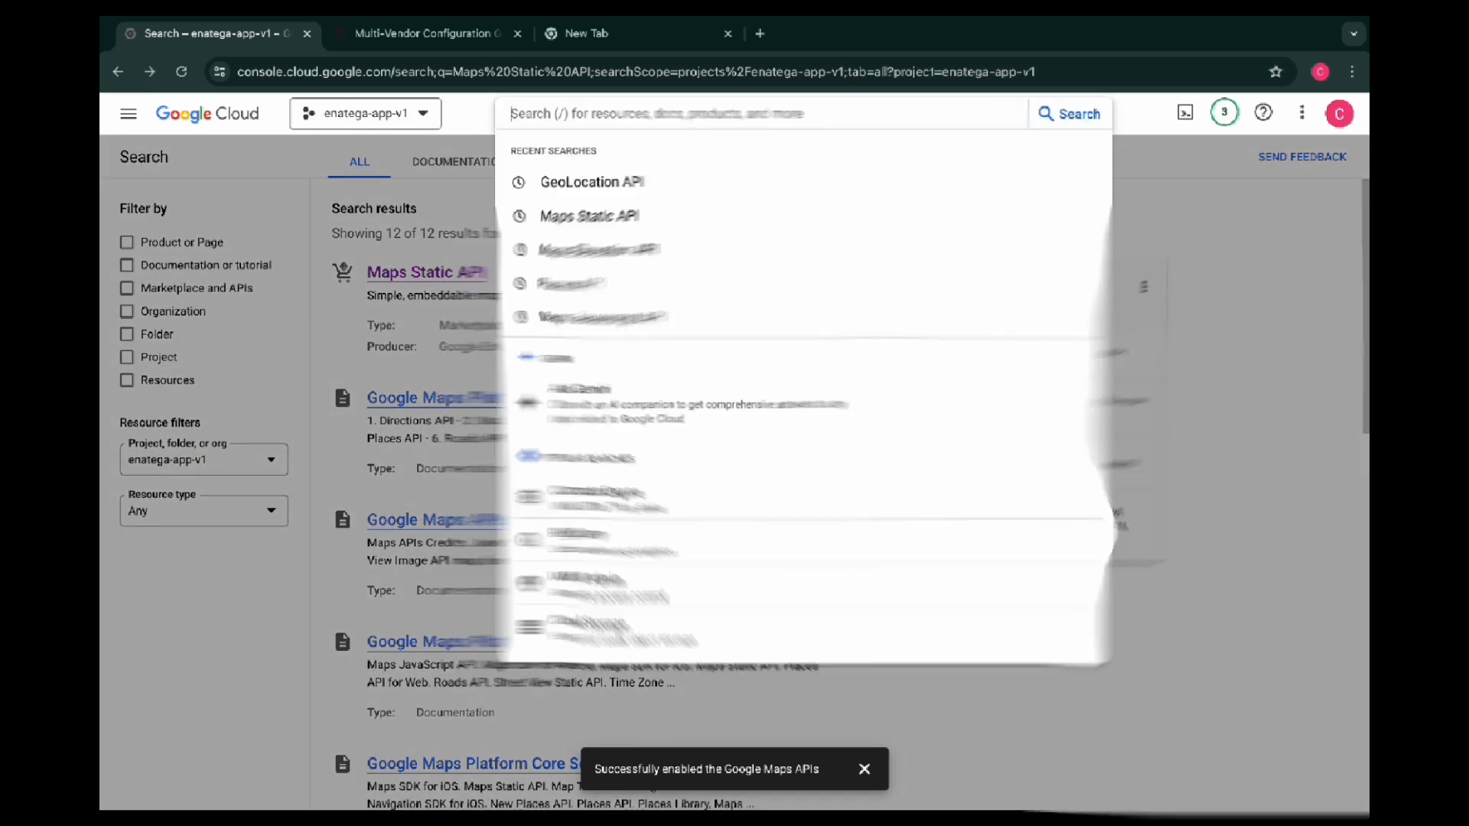
pyautogui.write('Distance Matrix API')
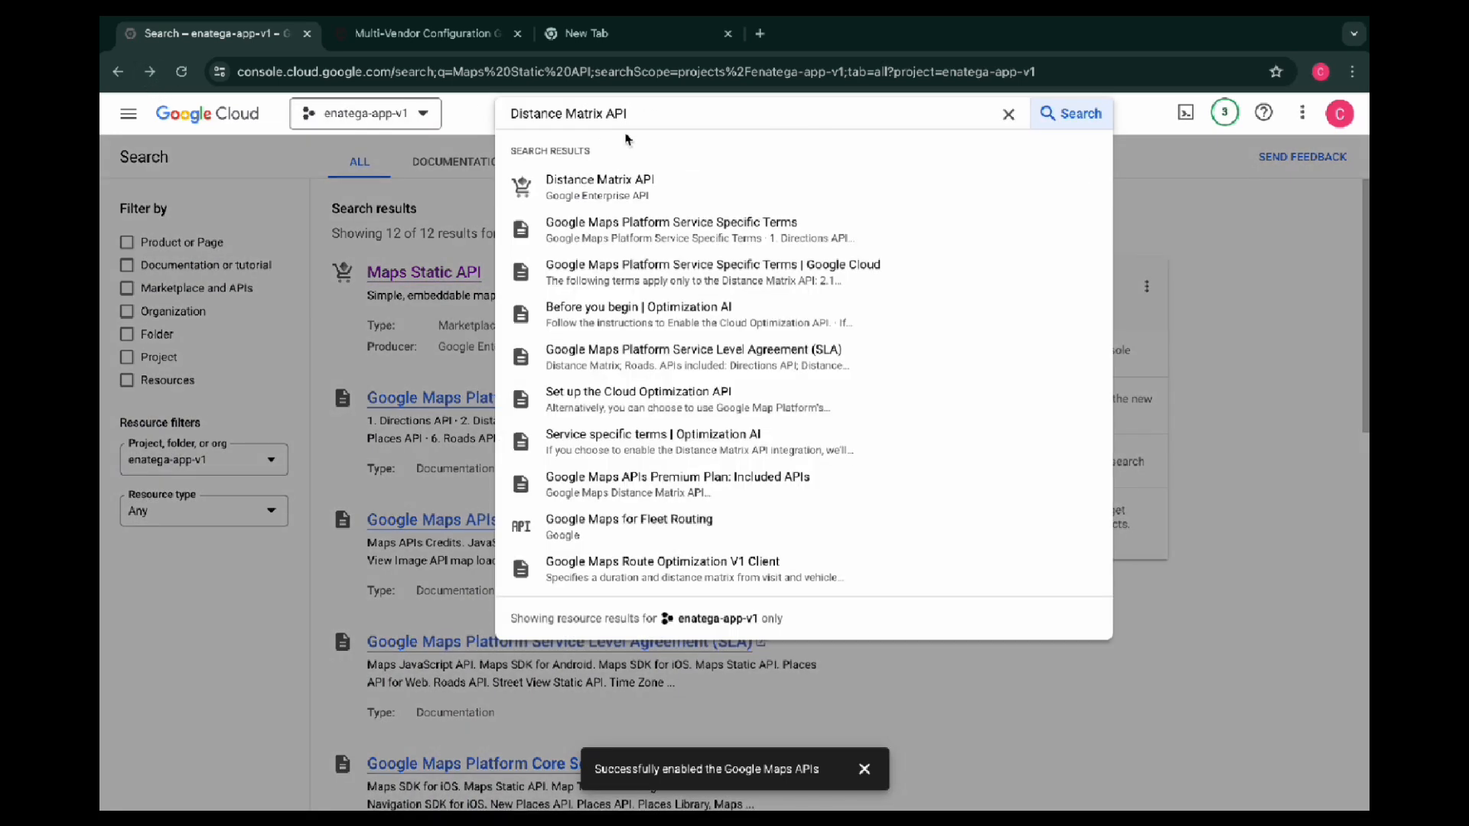
pyautogui.click(636, 188)
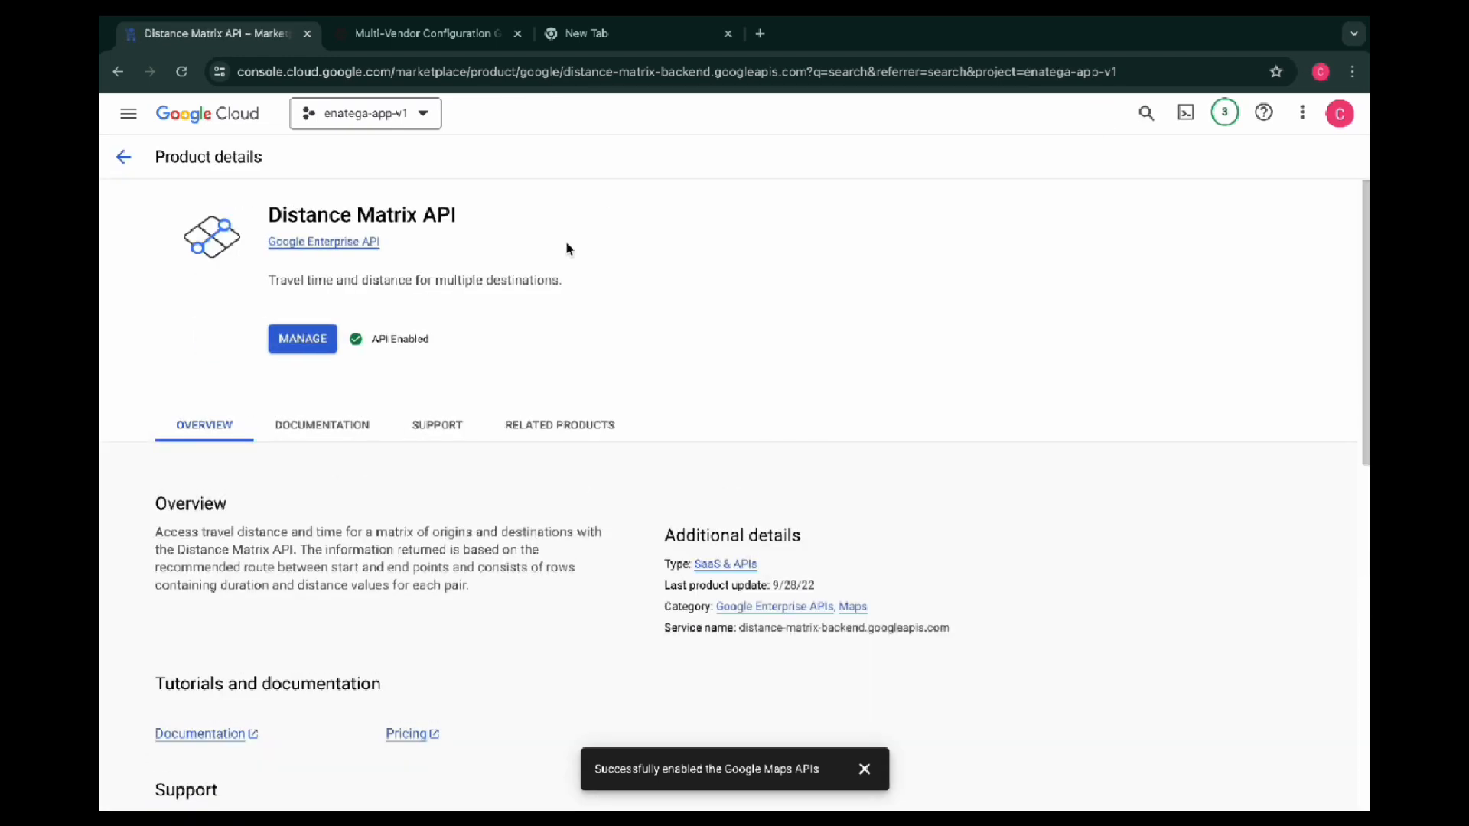
# Copy "Maps SDK for Android" from the setup list, search the console for it and open its product details to check its status
pyautogui.click(445, 38)
pyautogui.scroll(-3, 739, 612)
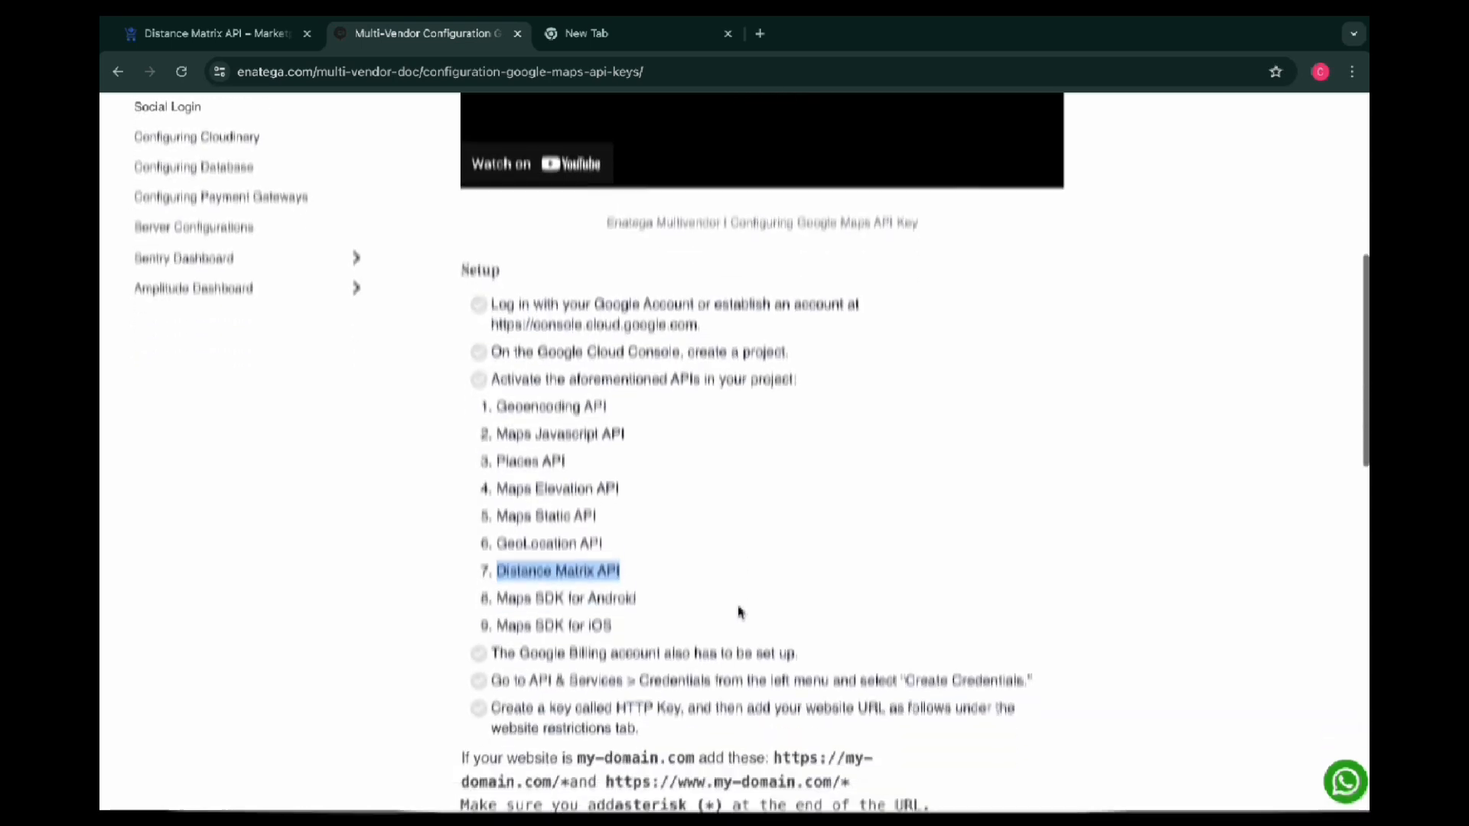
pyautogui.moveTo(637, 470); pyautogui.dragTo(495, 476)
pyautogui.hotkey('ctrl', 'c')
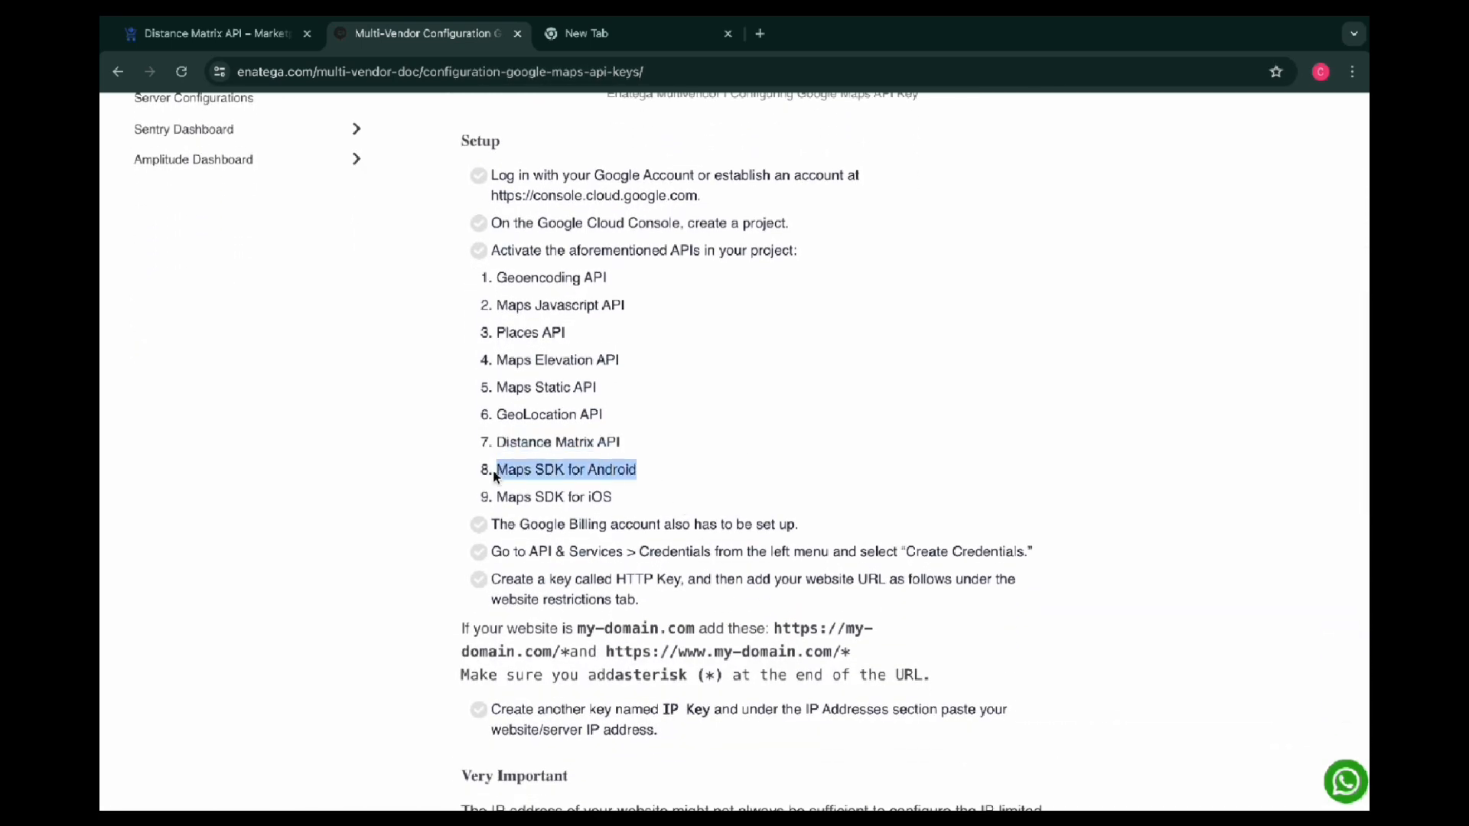
pyautogui.click(216, 34)
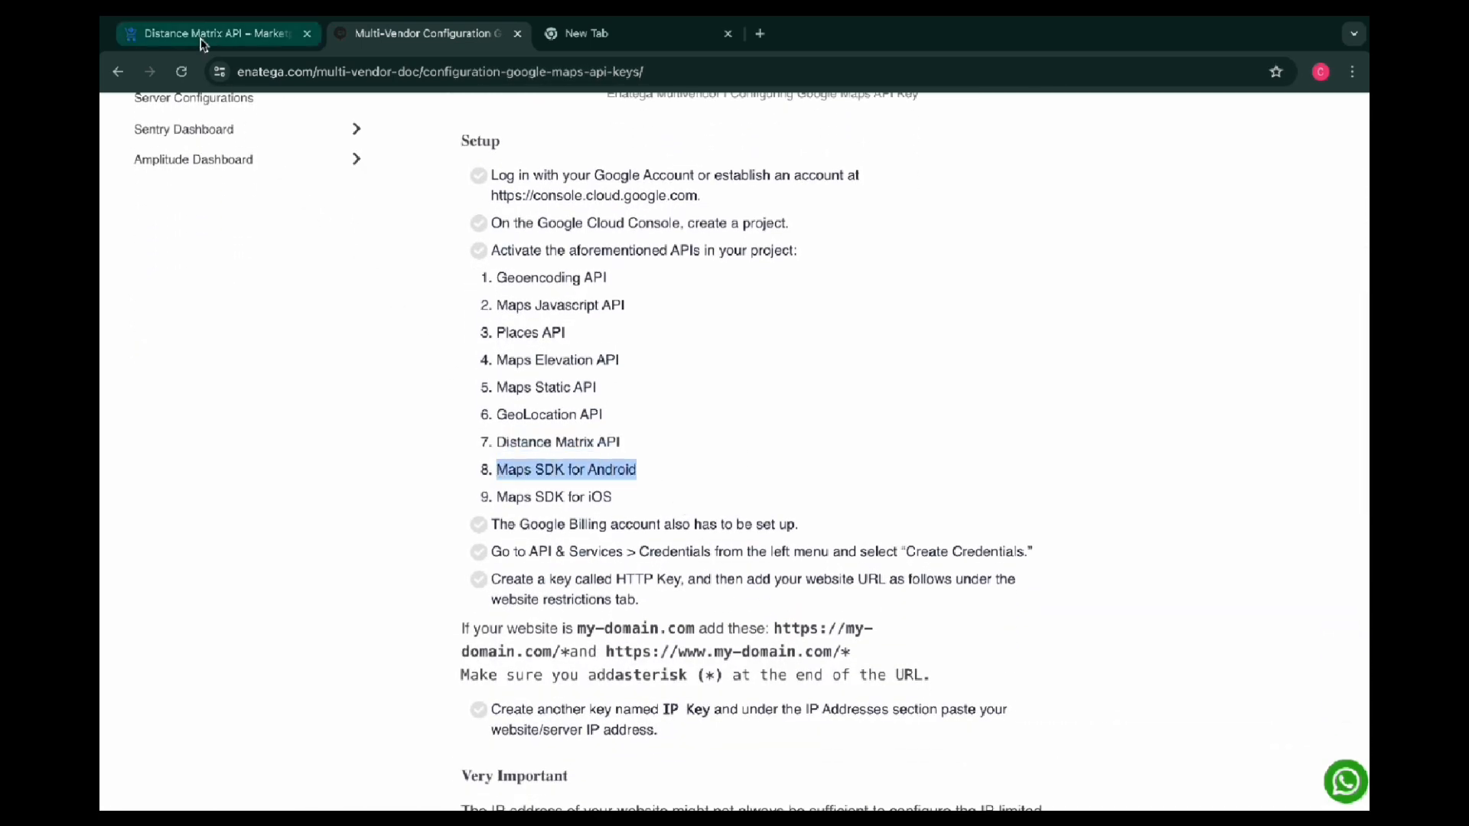
pyautogui.click(123, 157)
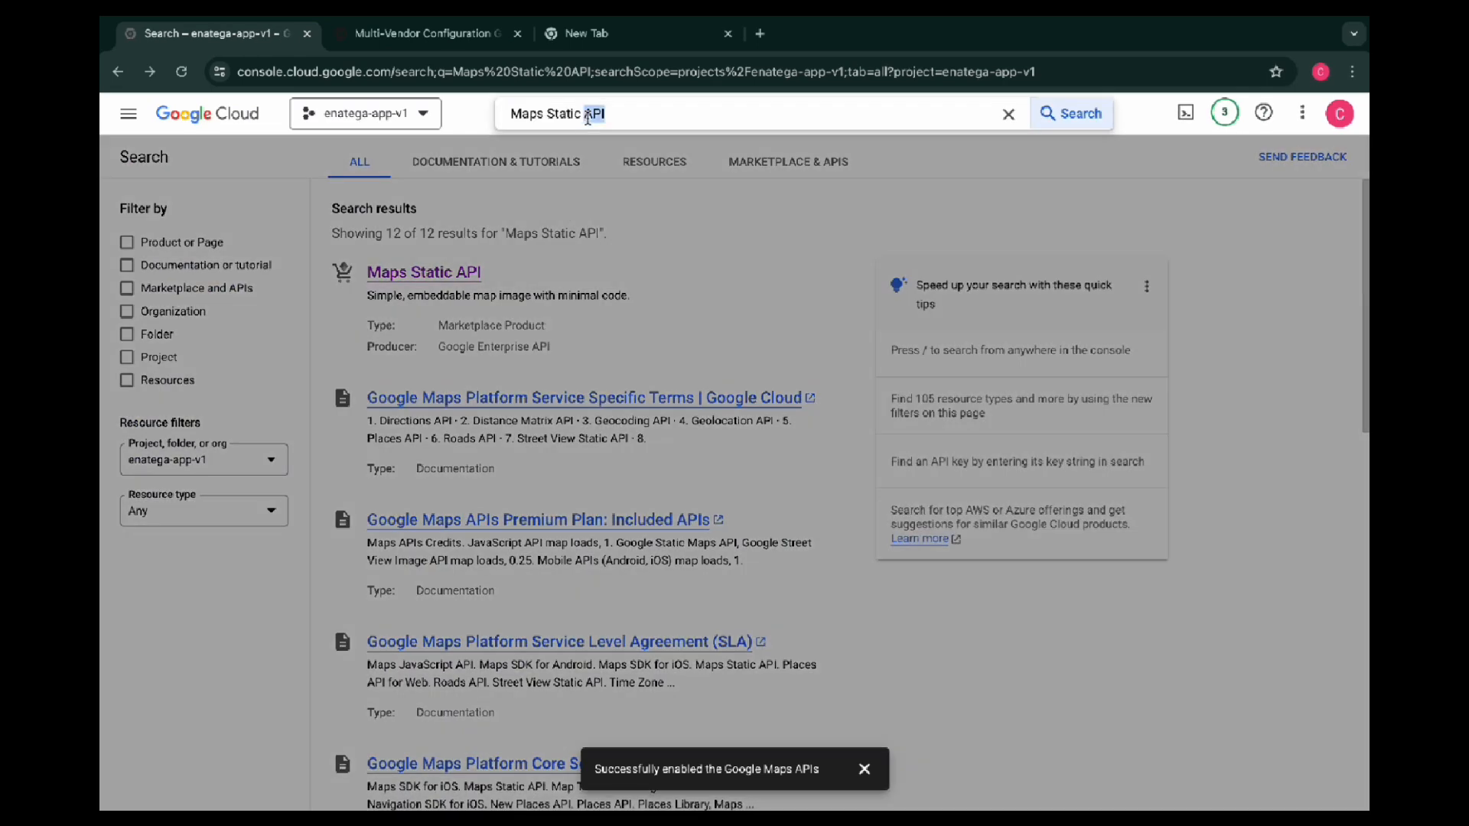
pyautogui.tripleClick(594, 114)
pyautogui.press('BackSpace')
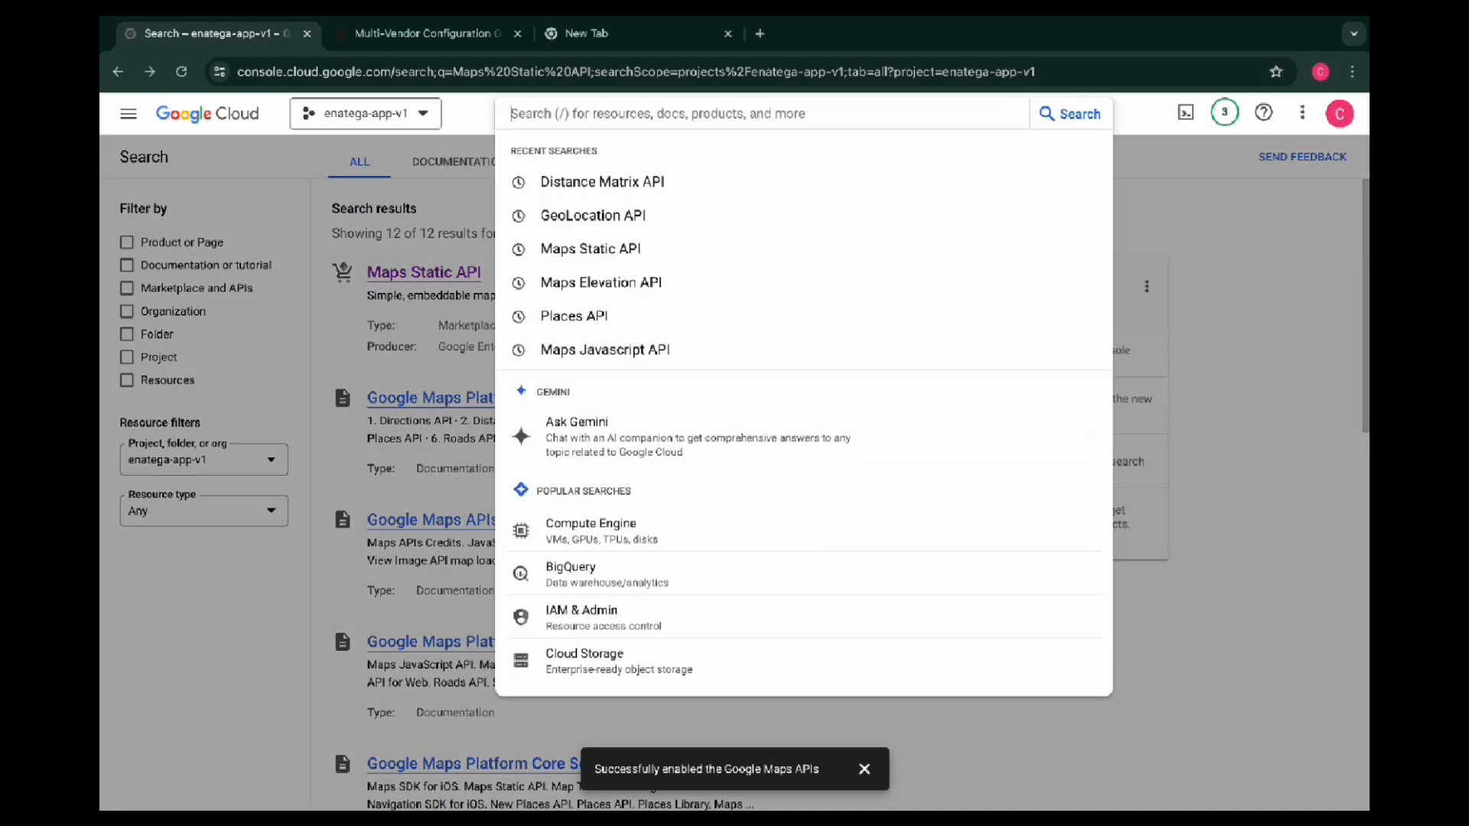
pyautogui.hotkey('ctrl', 'v')
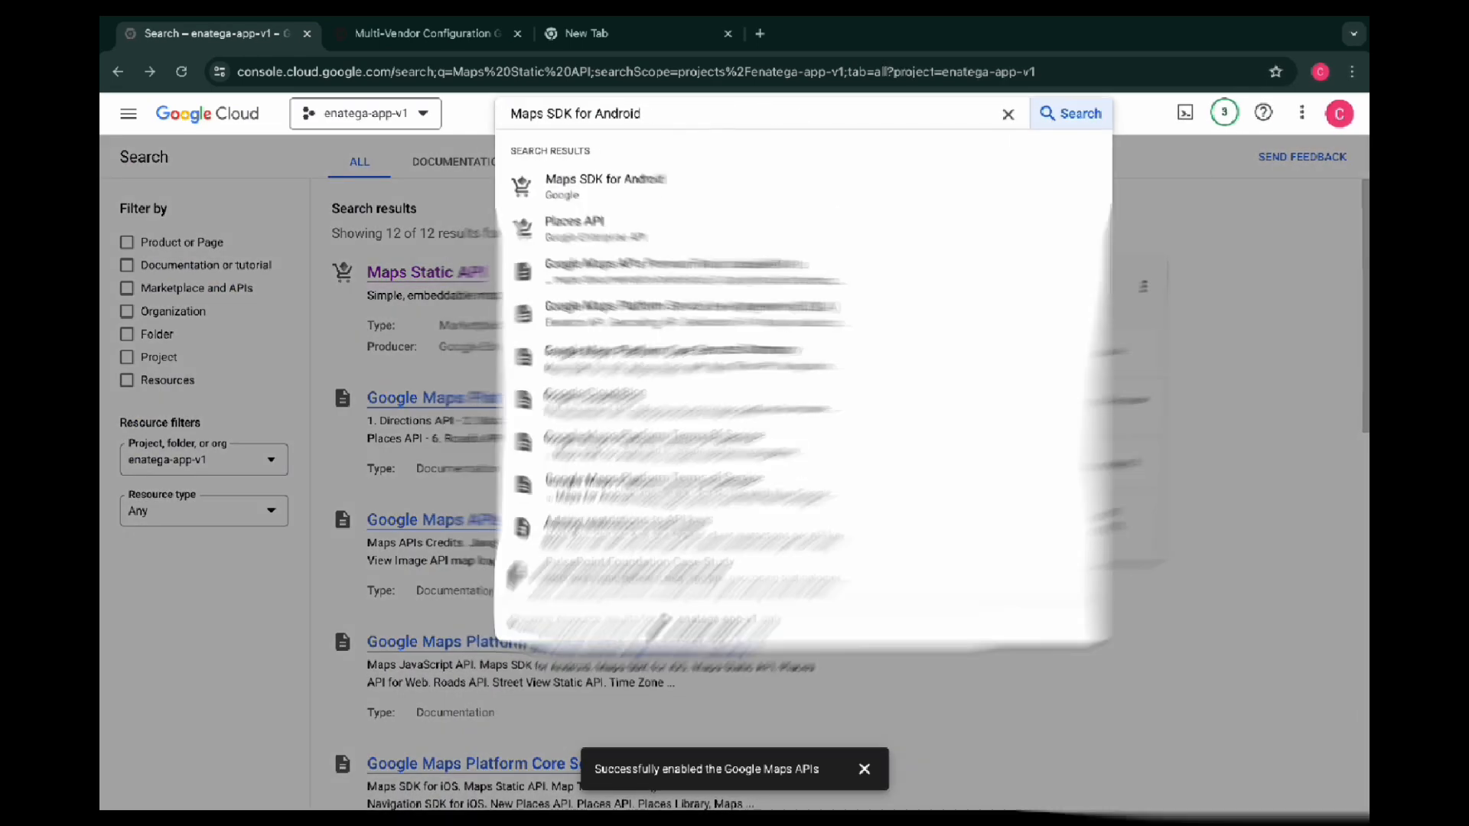
pyautogui.click(604, 192)
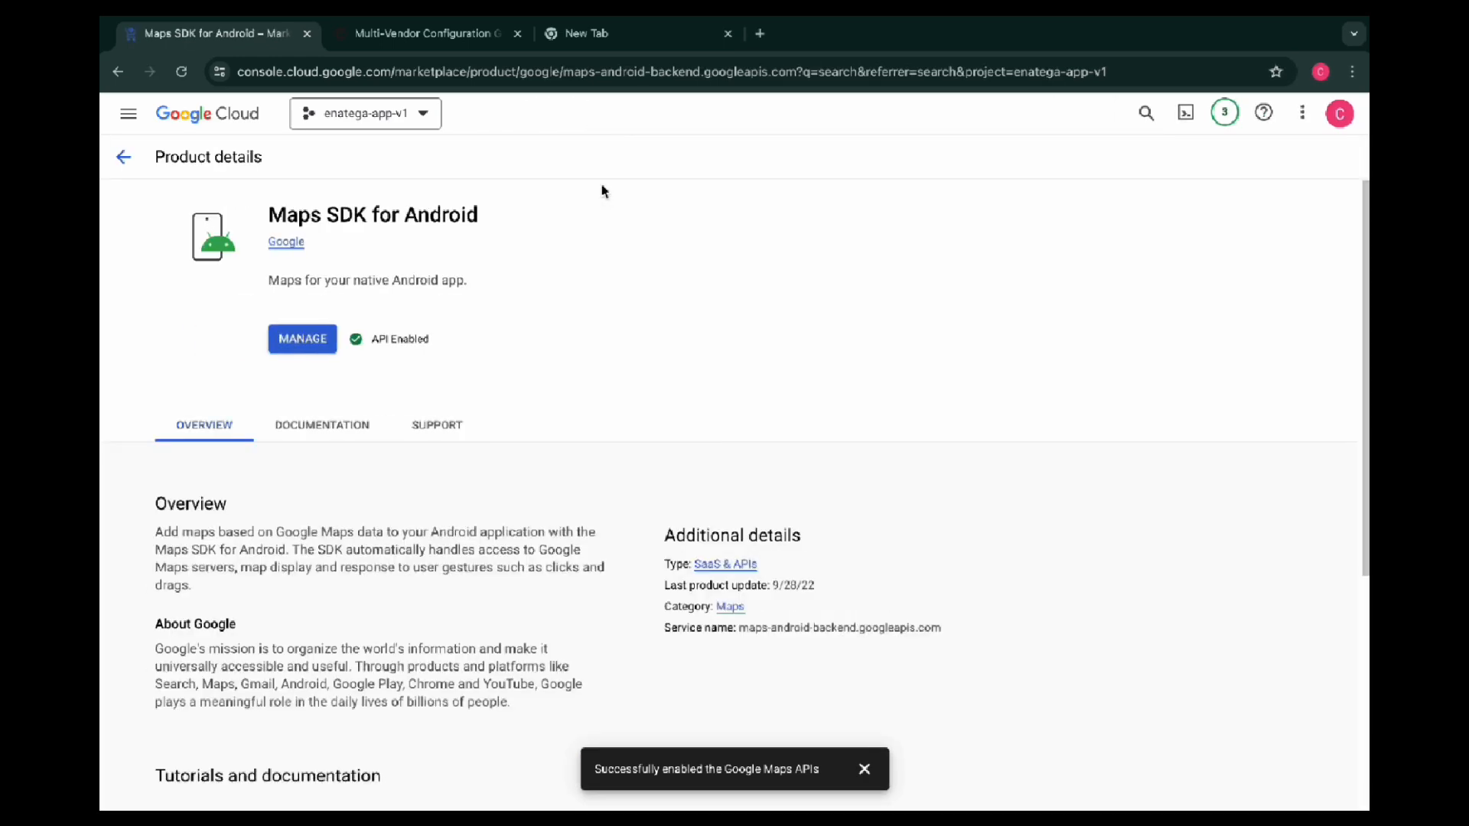
# Copy "Maps SDK for iOS" from the setup list, search the console for it and open its product details to check its status
pyautogui.click(425, 34)
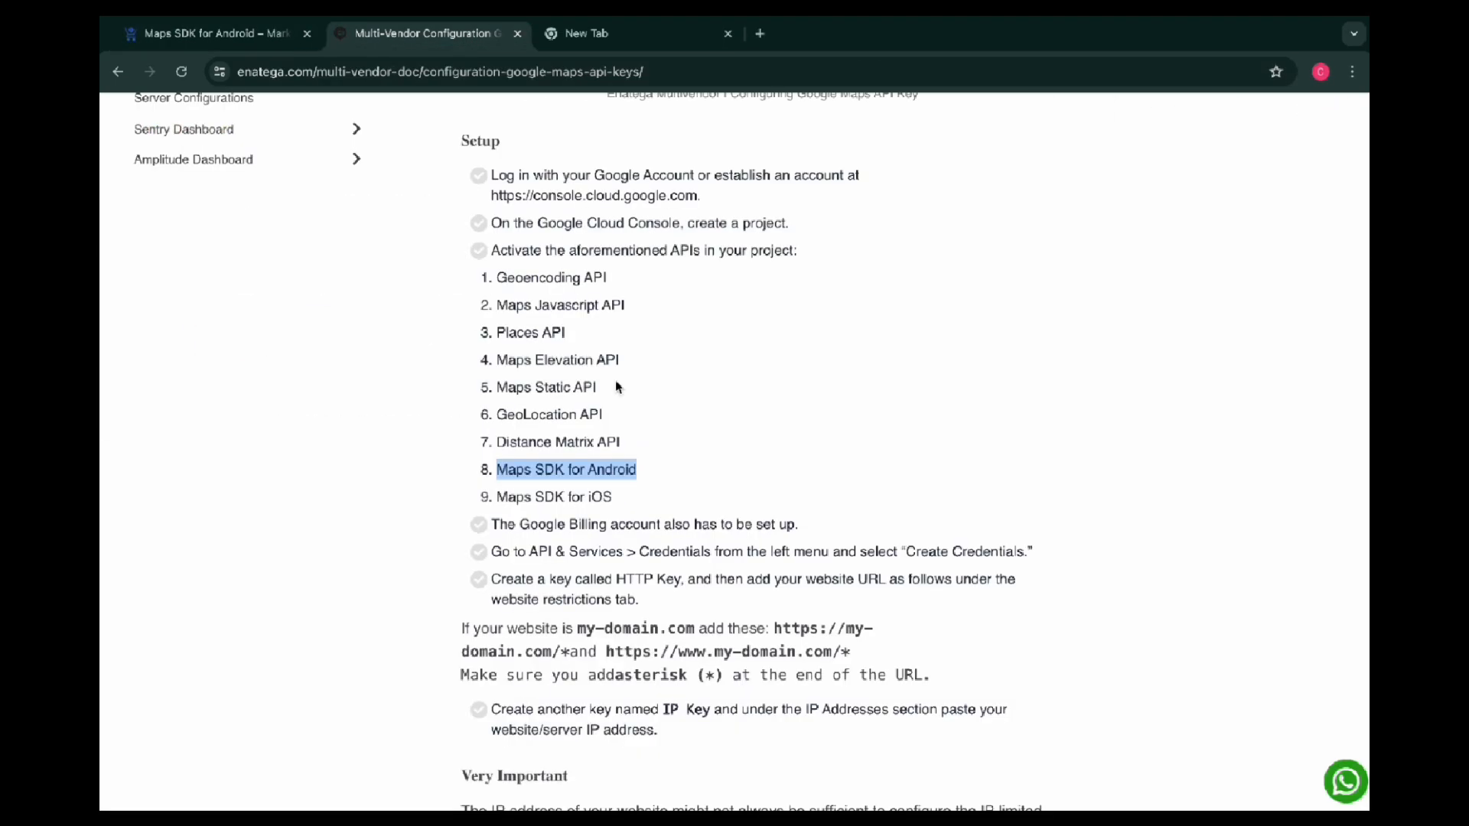
pyautogui.moveTo(621, 505); pyautogui.dragTo(495, 500)
pyautogui.hotkey('ctrl', 'c')
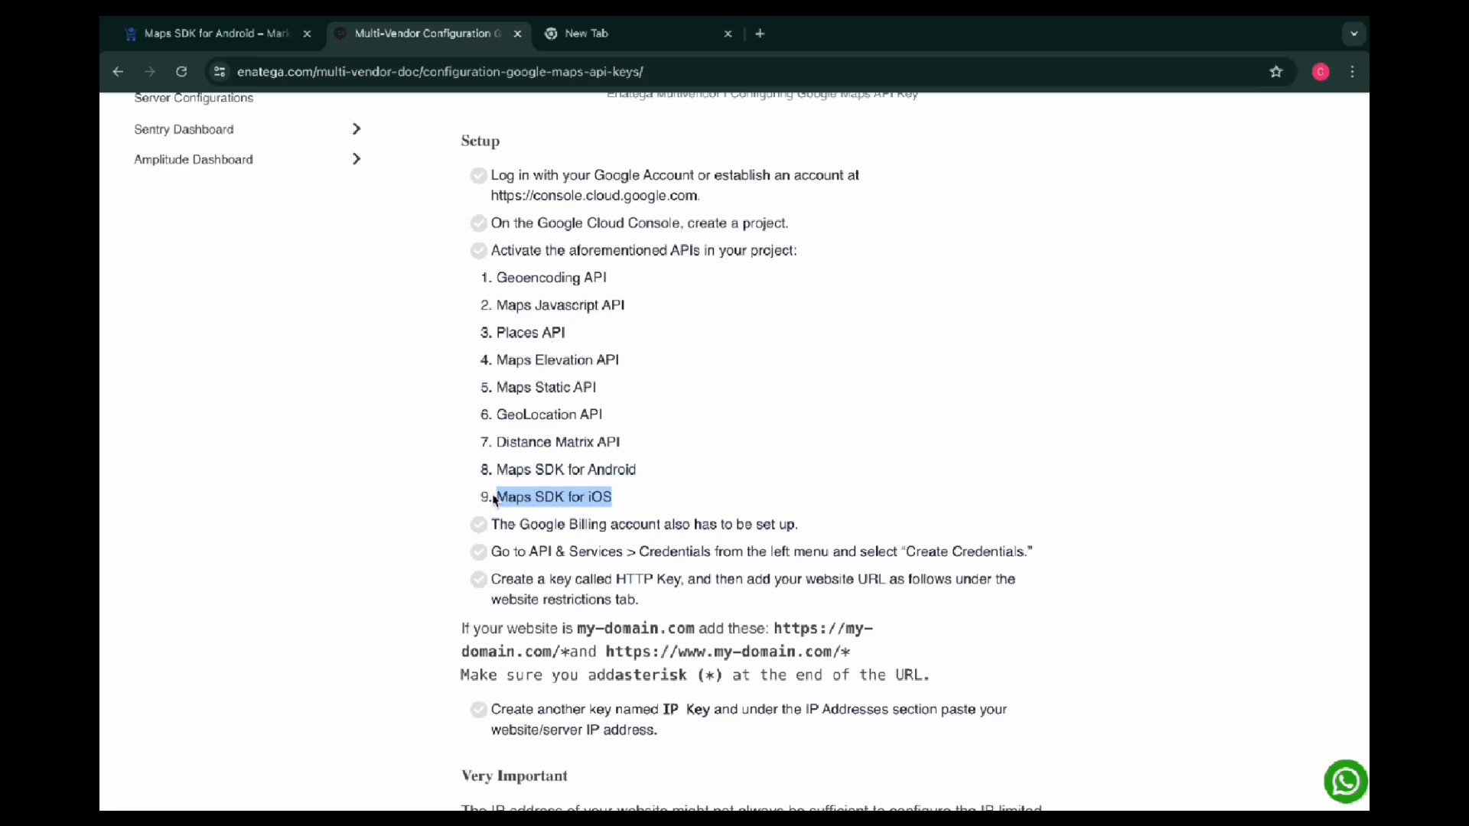
pyautogui.click(214, 34)
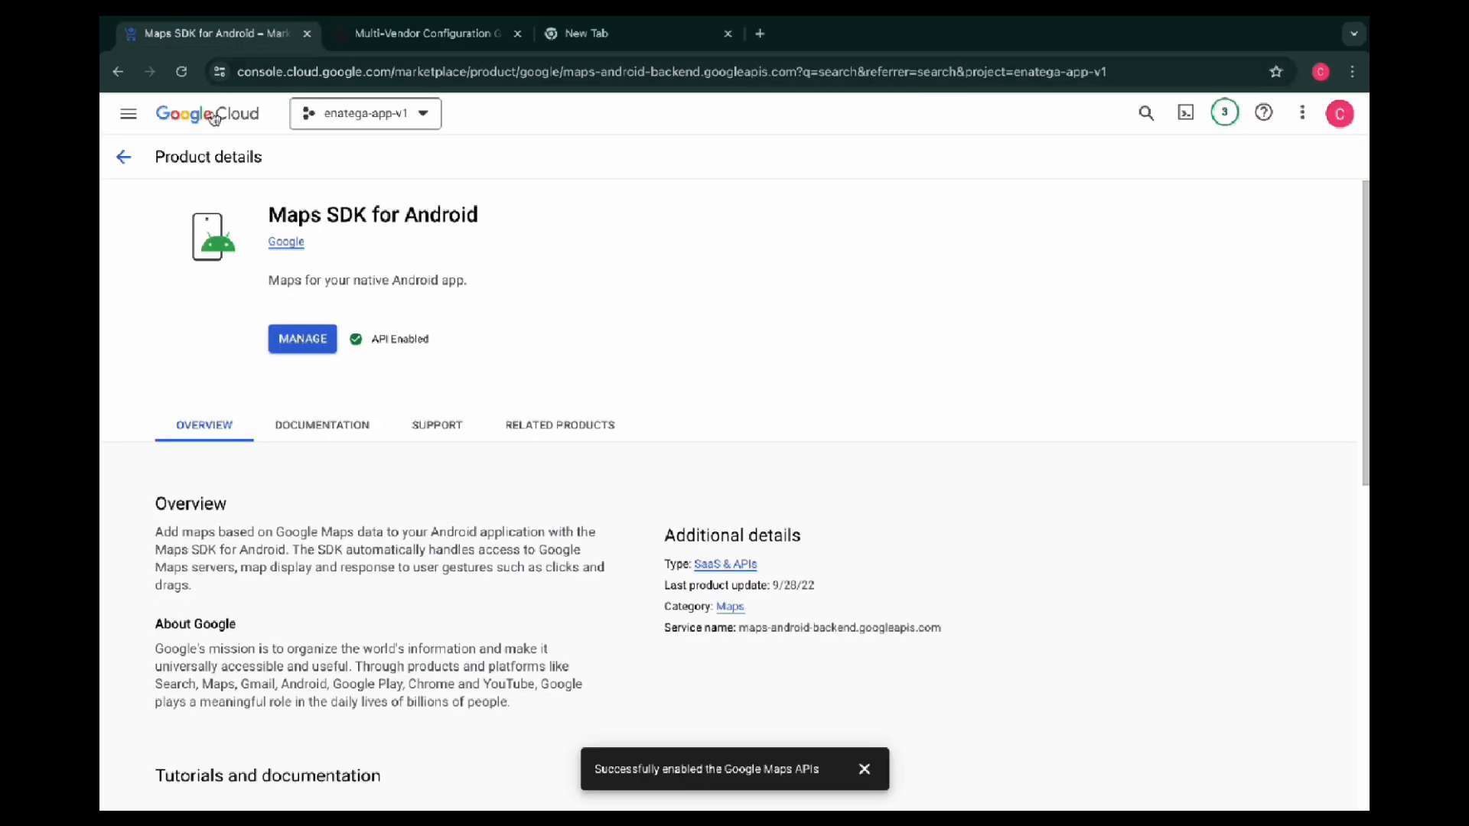
pyautogui.click(122, 153)
pyautogui.moveTo(600, 113); pyautogui.dragTo(509, 114)
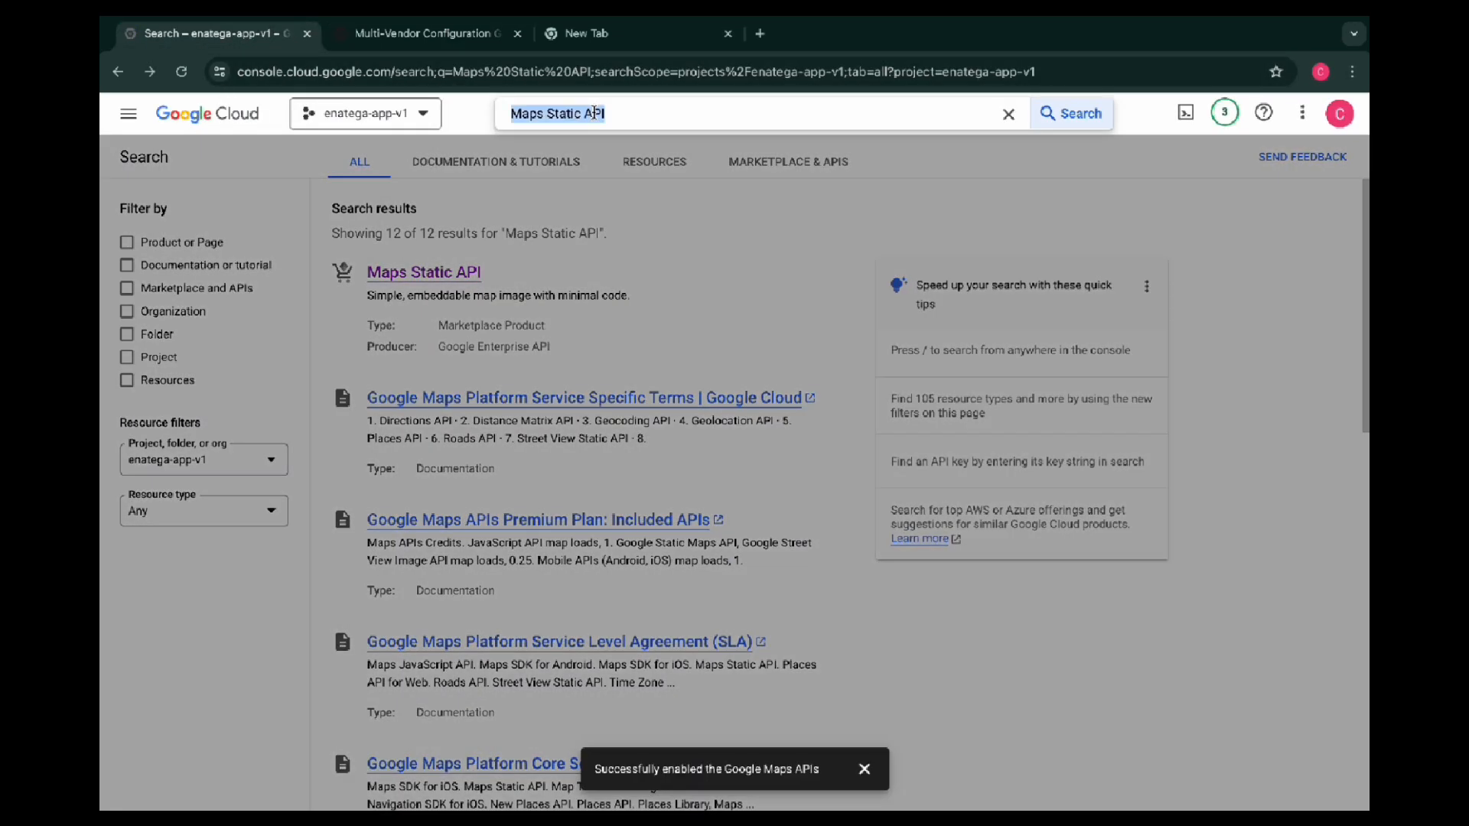
pyautogui.press('BackSpace')
pyautogui.hotkey('ctrl', 'v')
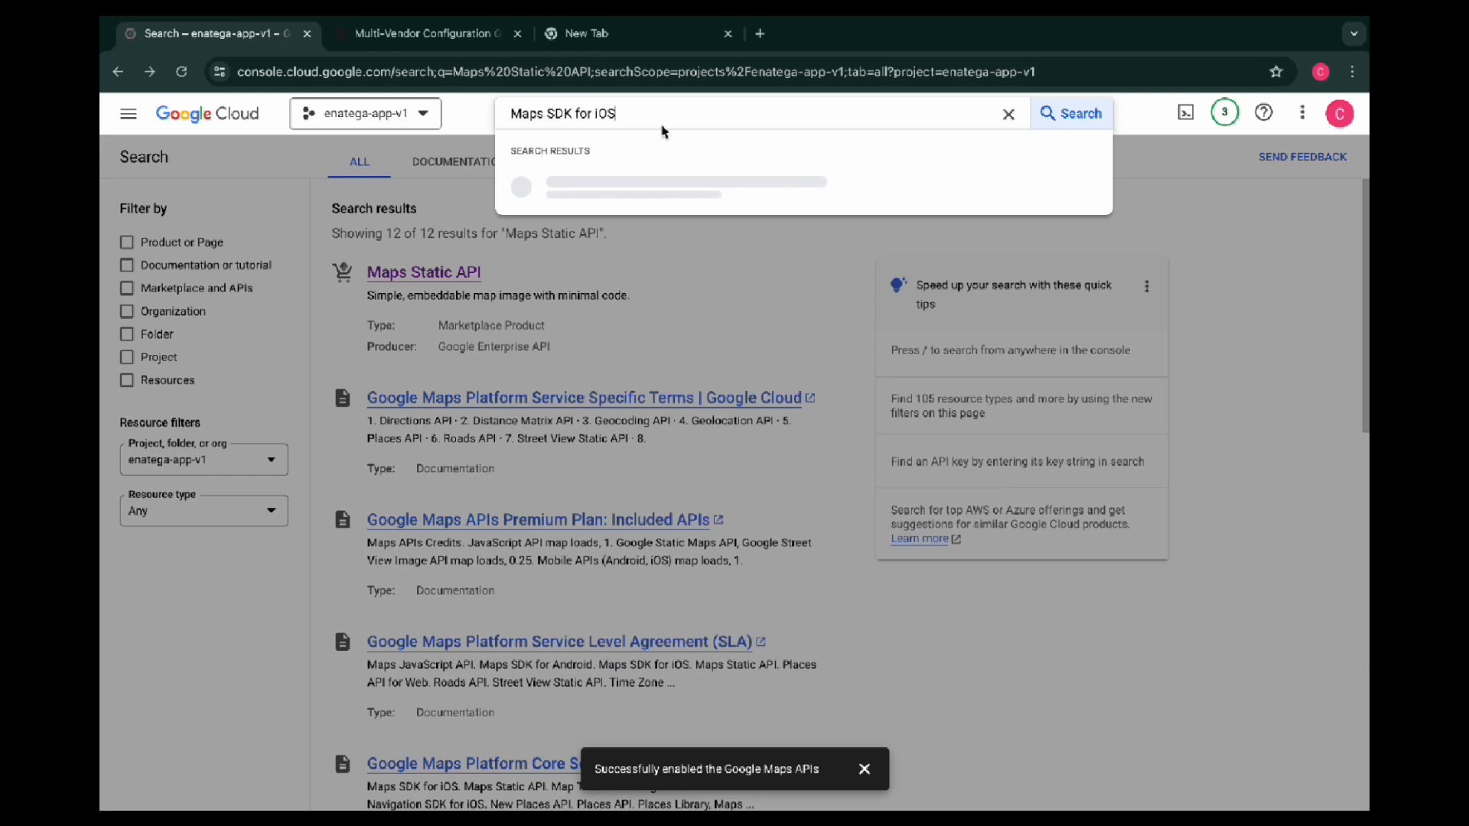
pyautogui.click(619, 186)
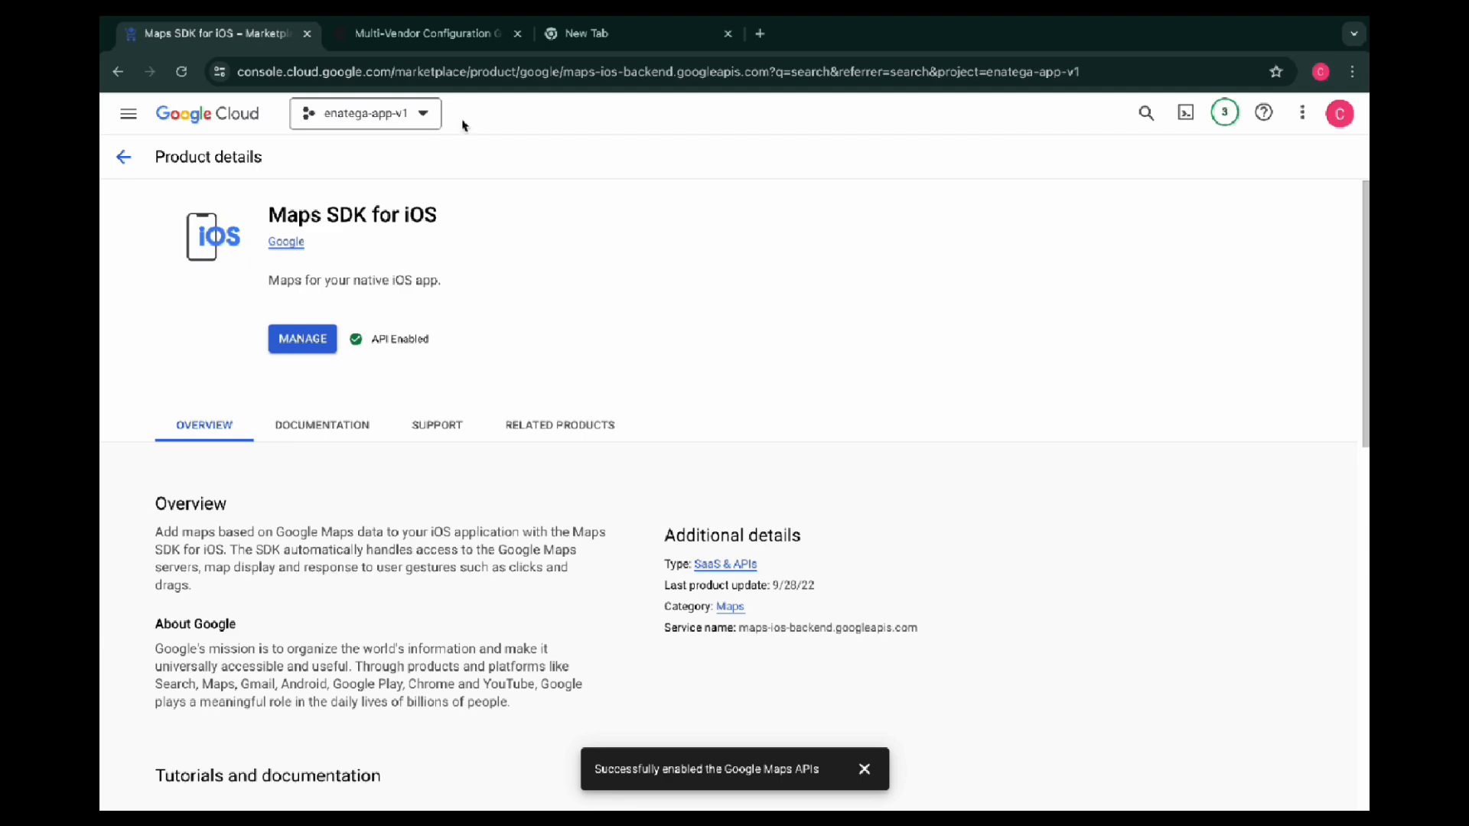
# Read the remaining setup instructions in the documentation and open the Credentials page under APIs & Services for the enatega-app-v1 project
pyautogui.click(429, 33)
pyautogui.scroll(-2, 725, 383)
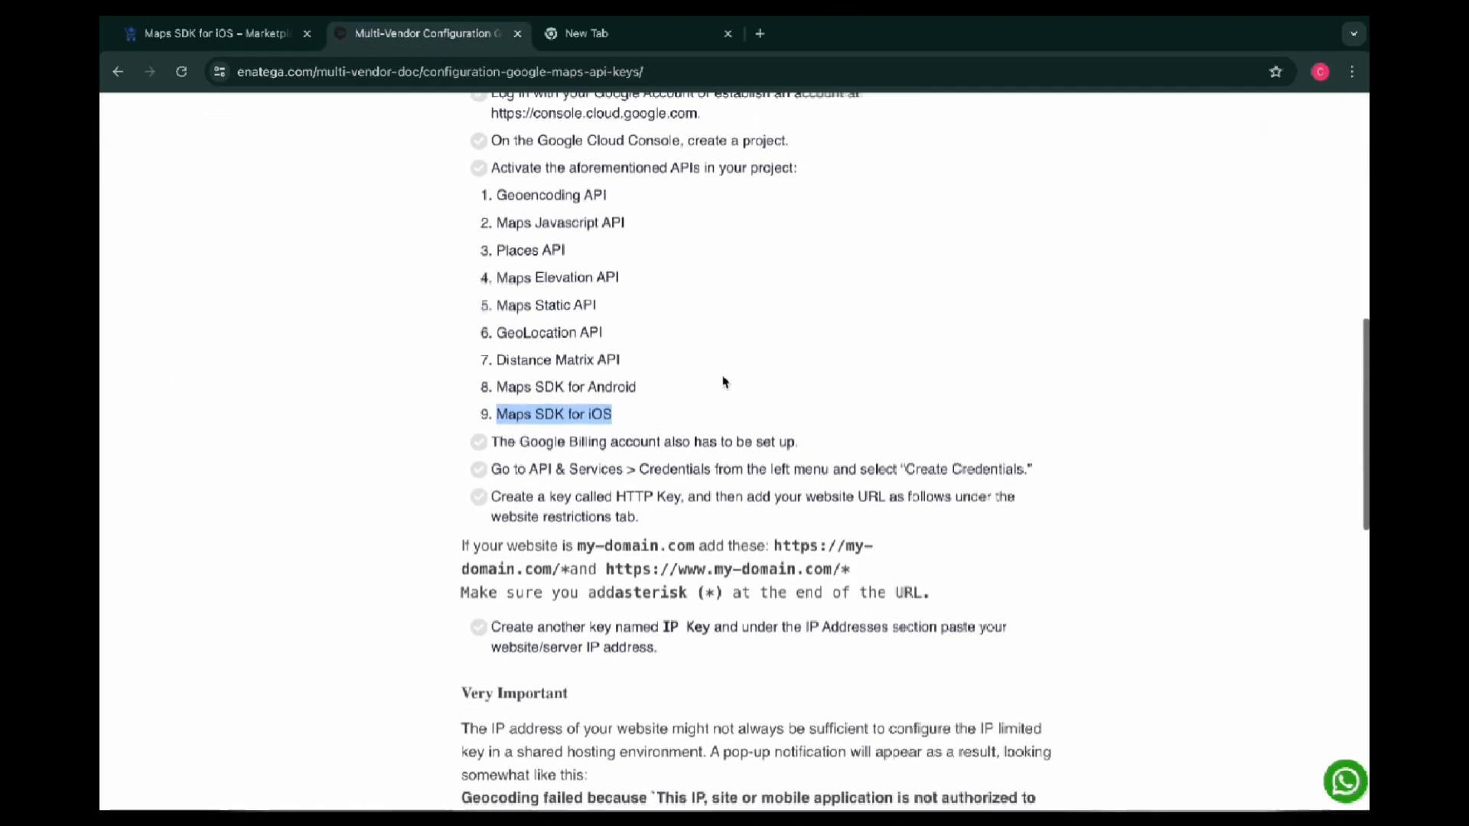
pyautogui.scroll(-1, 724, 383)
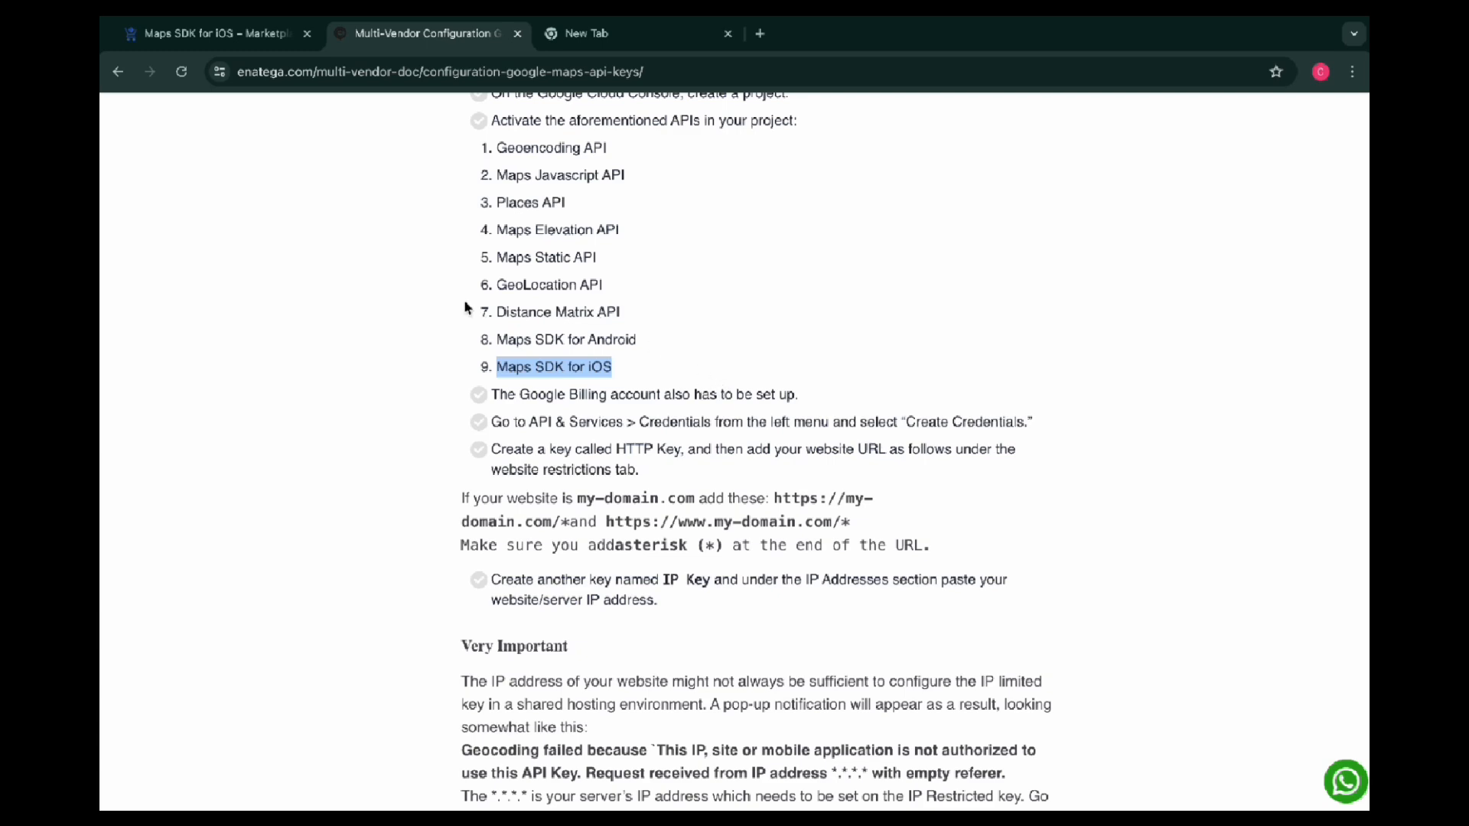
pyautogui.click(222, 34)
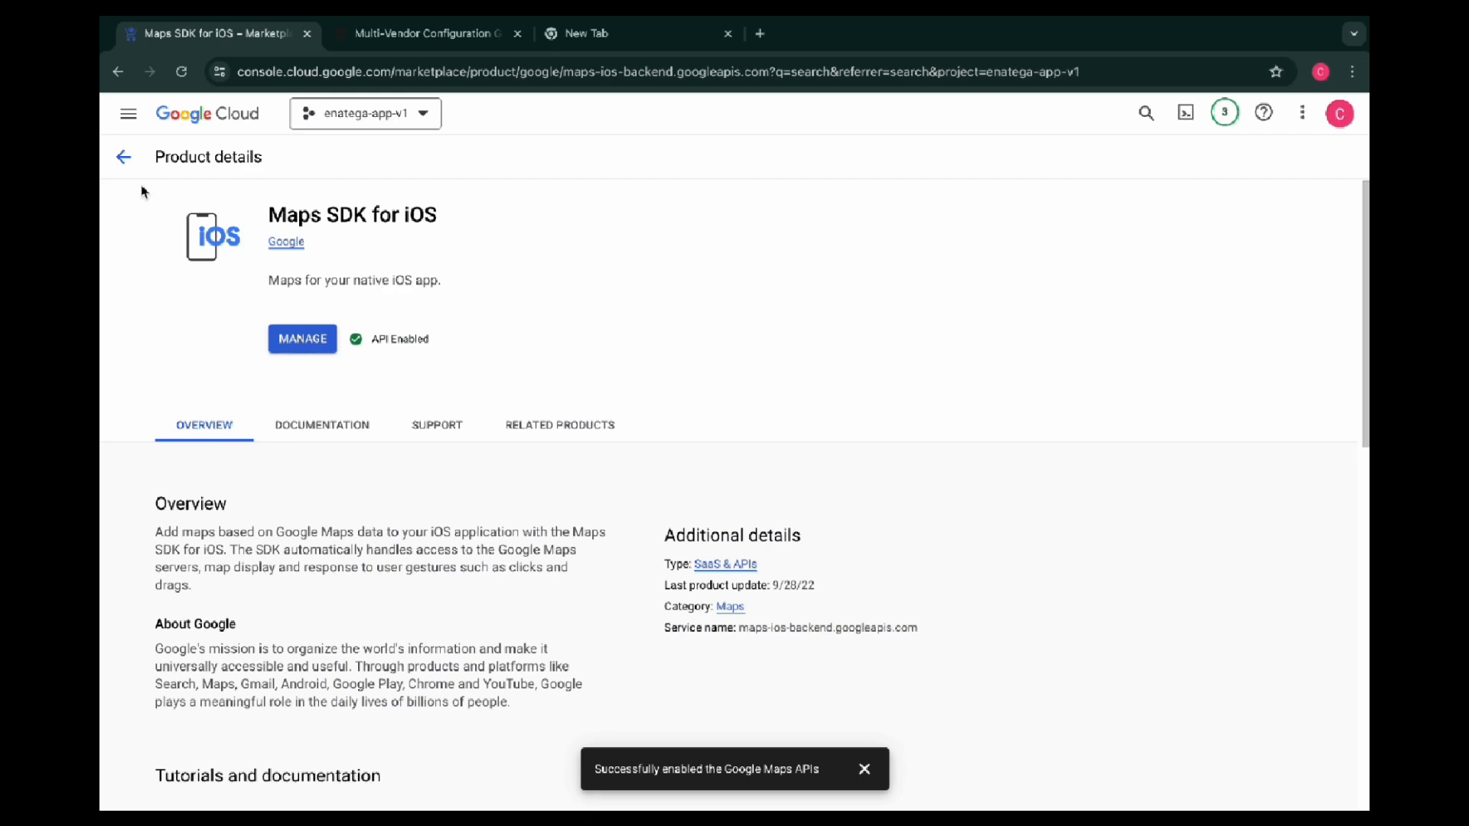
pyautogui.click(123, 155)
pyautogui.click(128, 117)
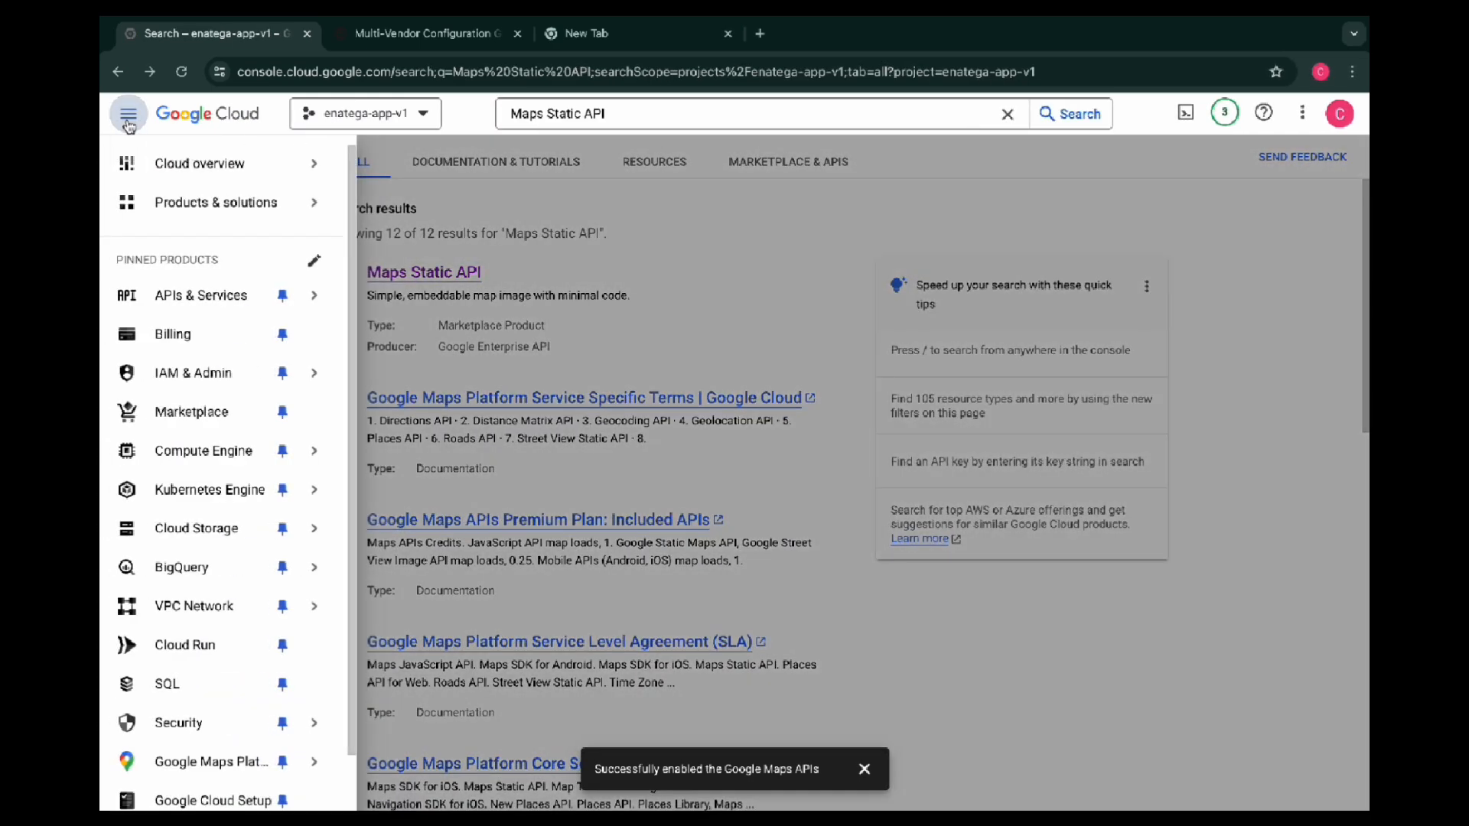
pyautogui.click(197, 295)
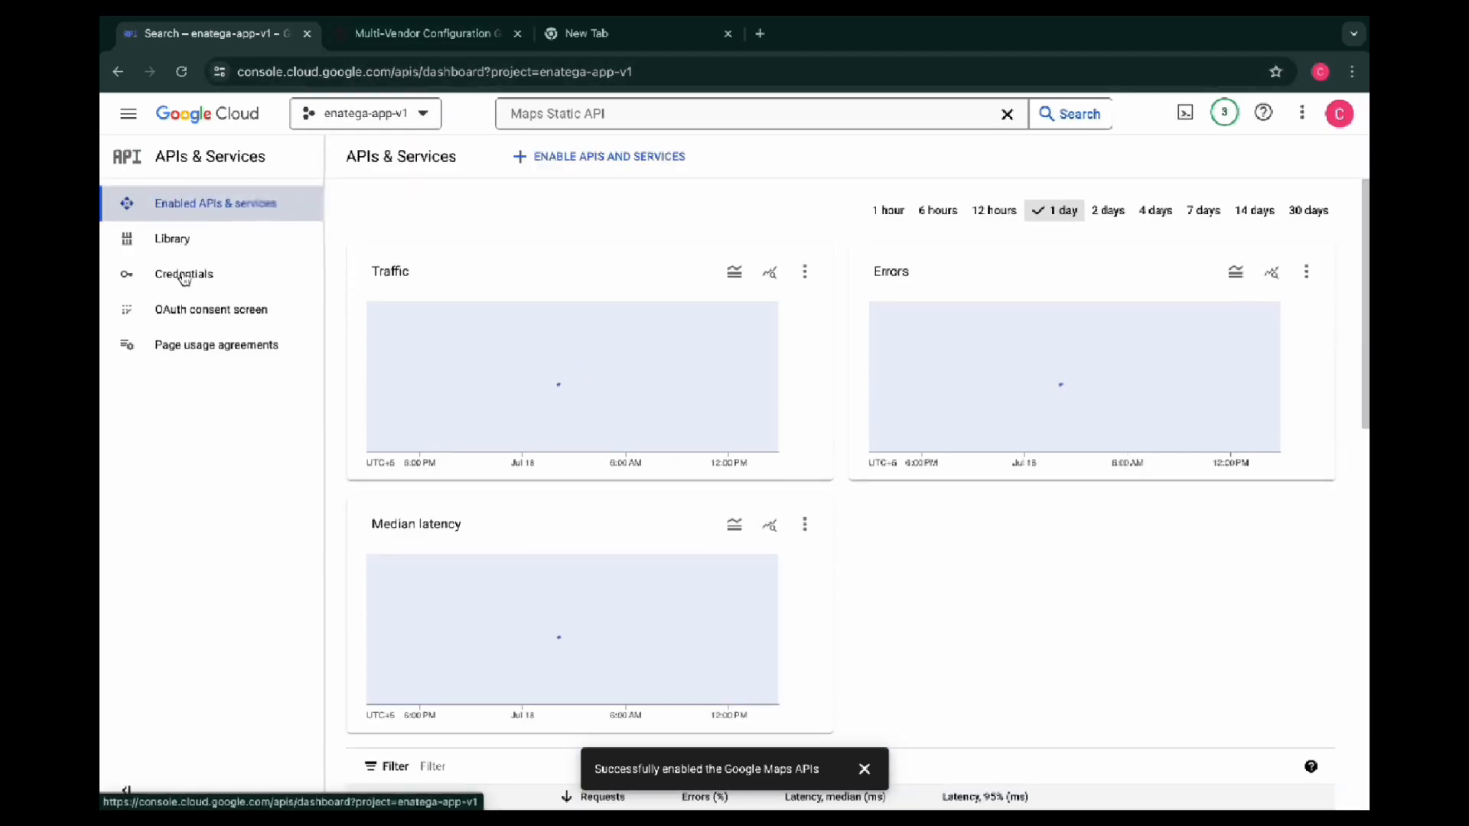
pyautogui.click(184, 277)
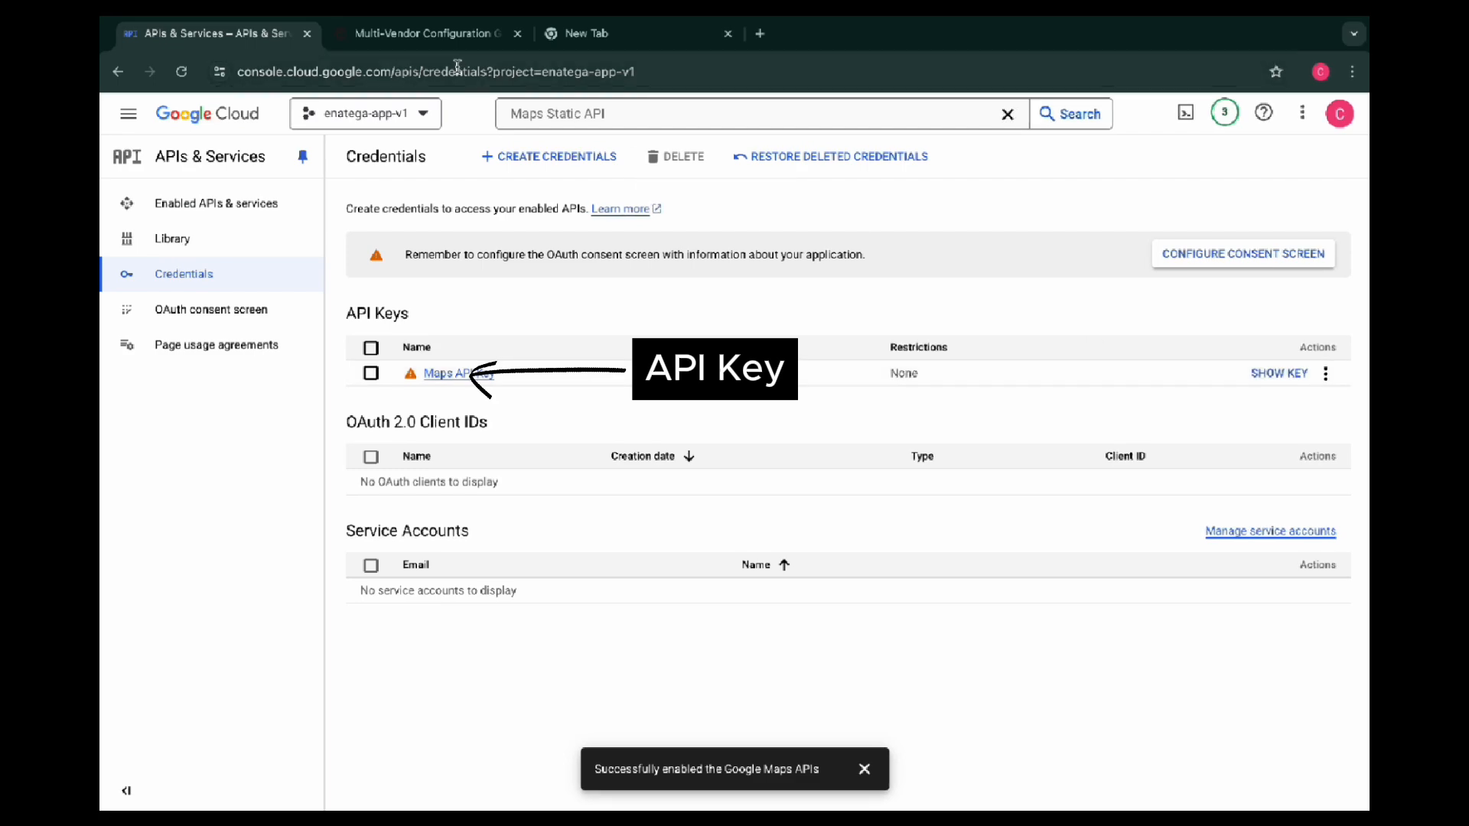
# Review the documentation's instructions on creating an HTTP Key with website restrictions
pyautogui.click(433, 37)
pyautogui.moveTo(507, 450); pyautogui.dragTo(639, 468)
pyautogui.click(659, 475)
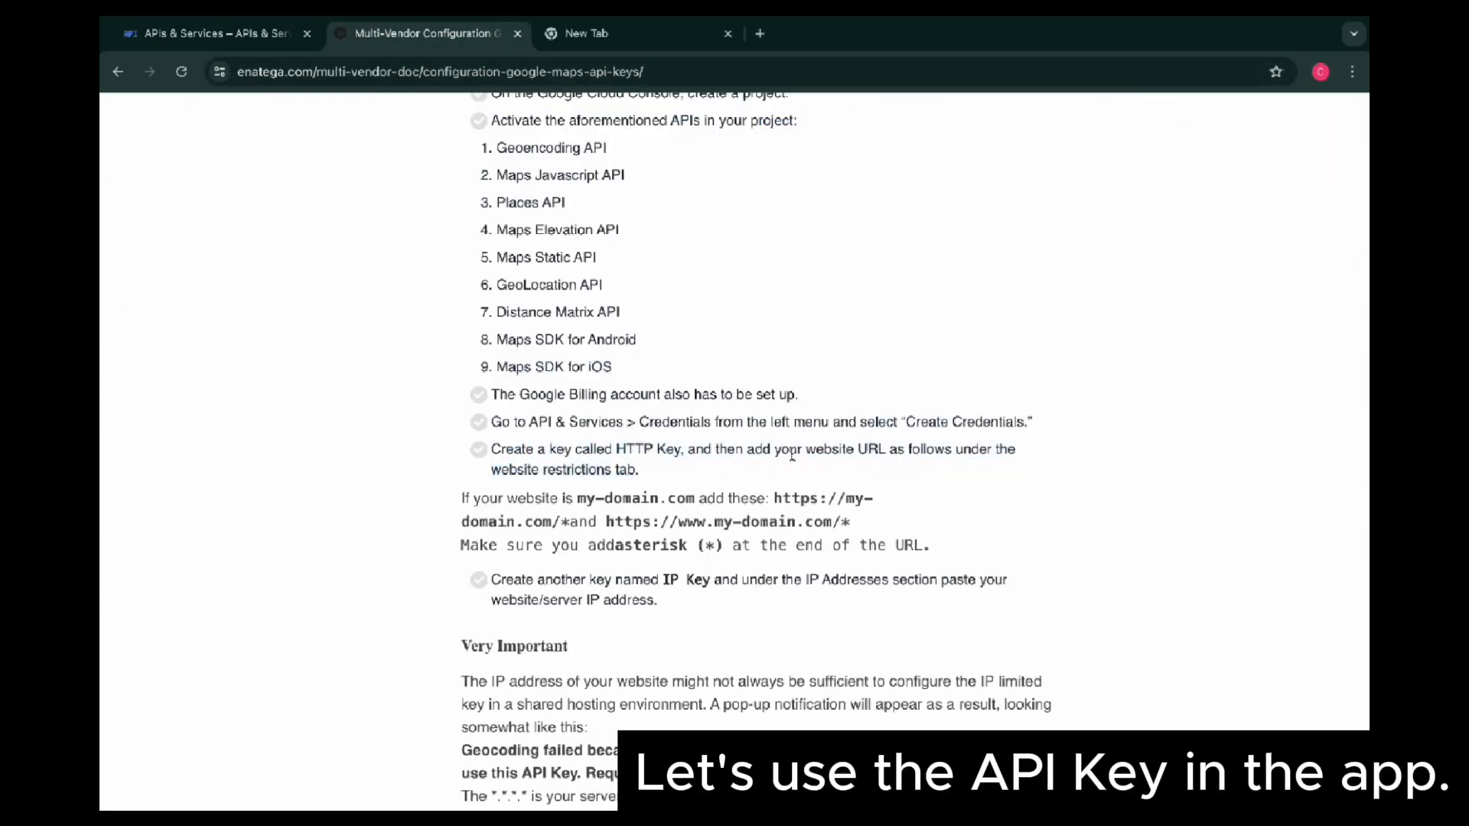
pyautogui.scroll(-1, 792, 457)
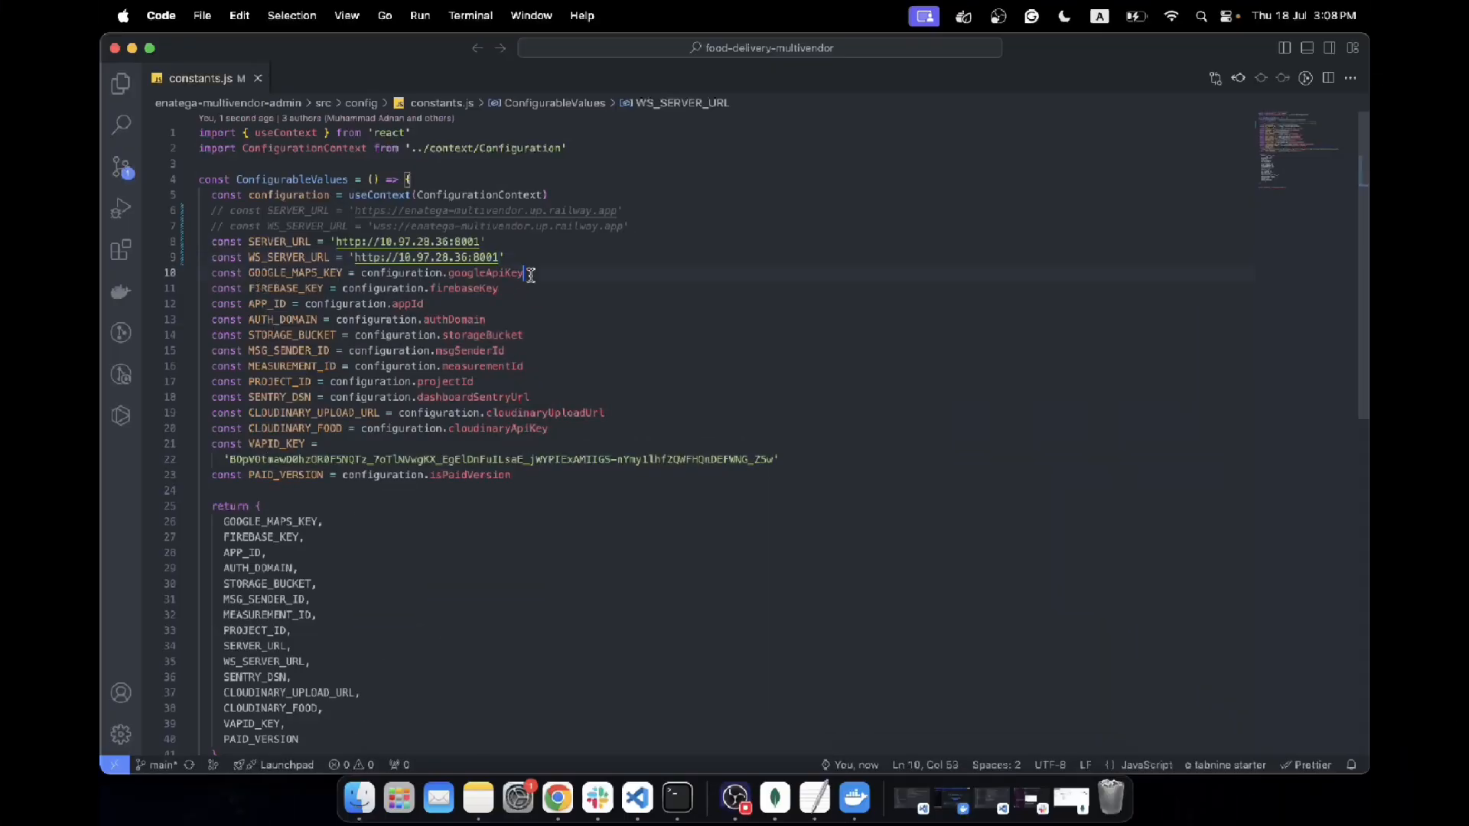
# Switch to Notes and add the checklist item "Let's update the Google Maps Key generated previously." to the "Multiple vendor App Clone" note
pyautogui.moveTo(524, 273); pyautogui.dragTo(367, 274)
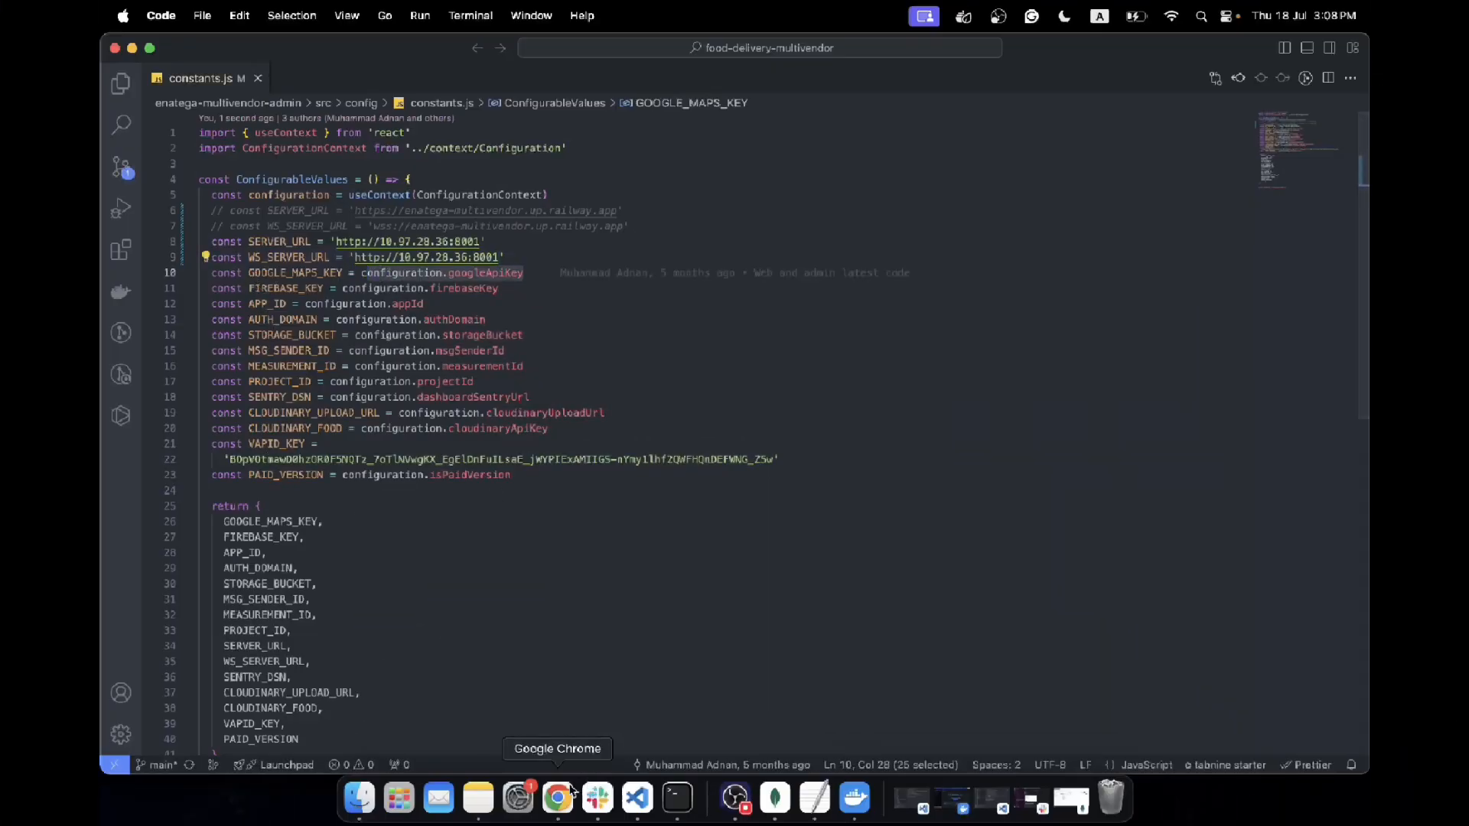
pyautogui.click(478, 798)
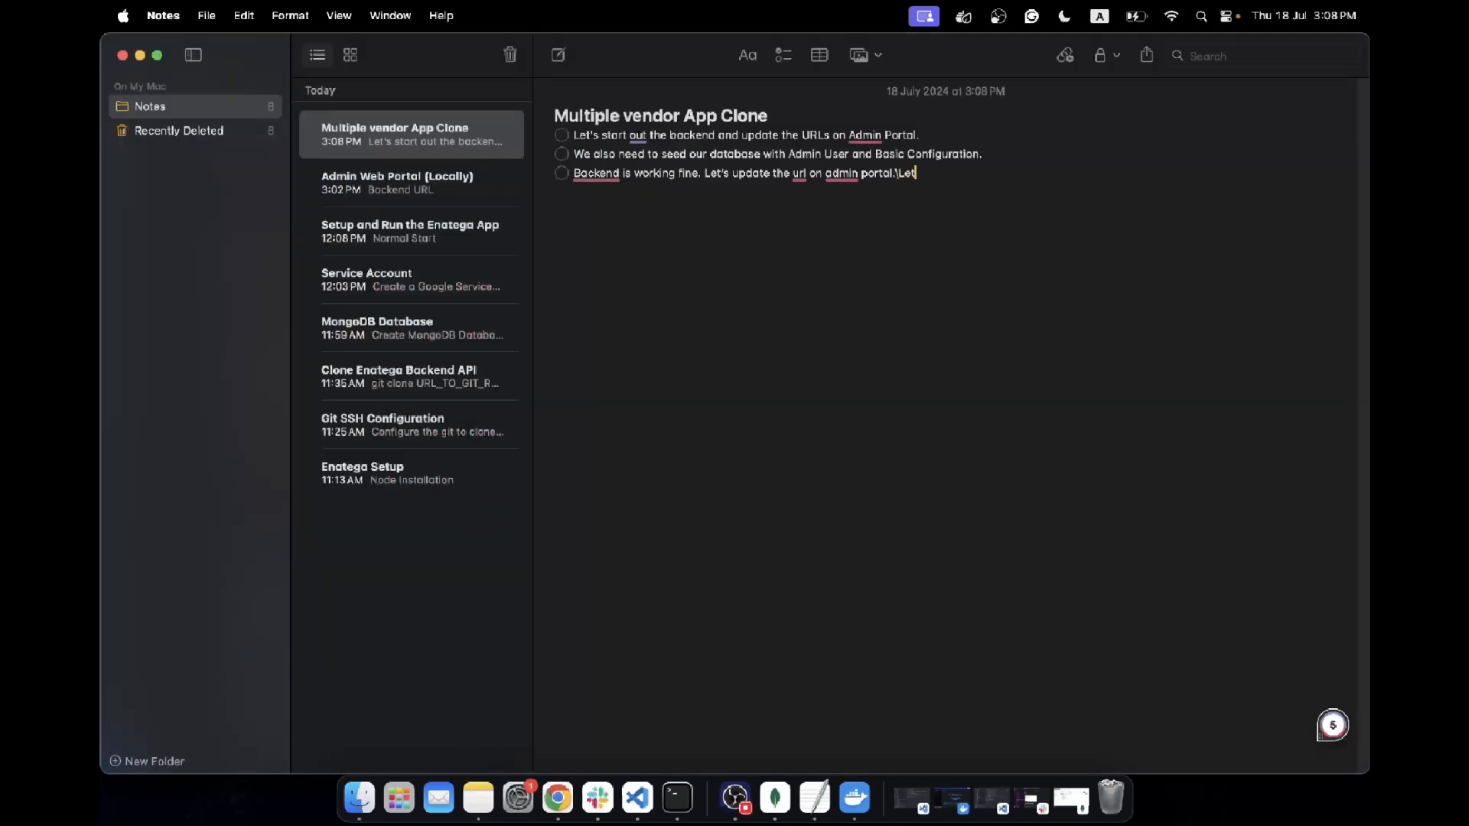
pyautogui.press('Return')
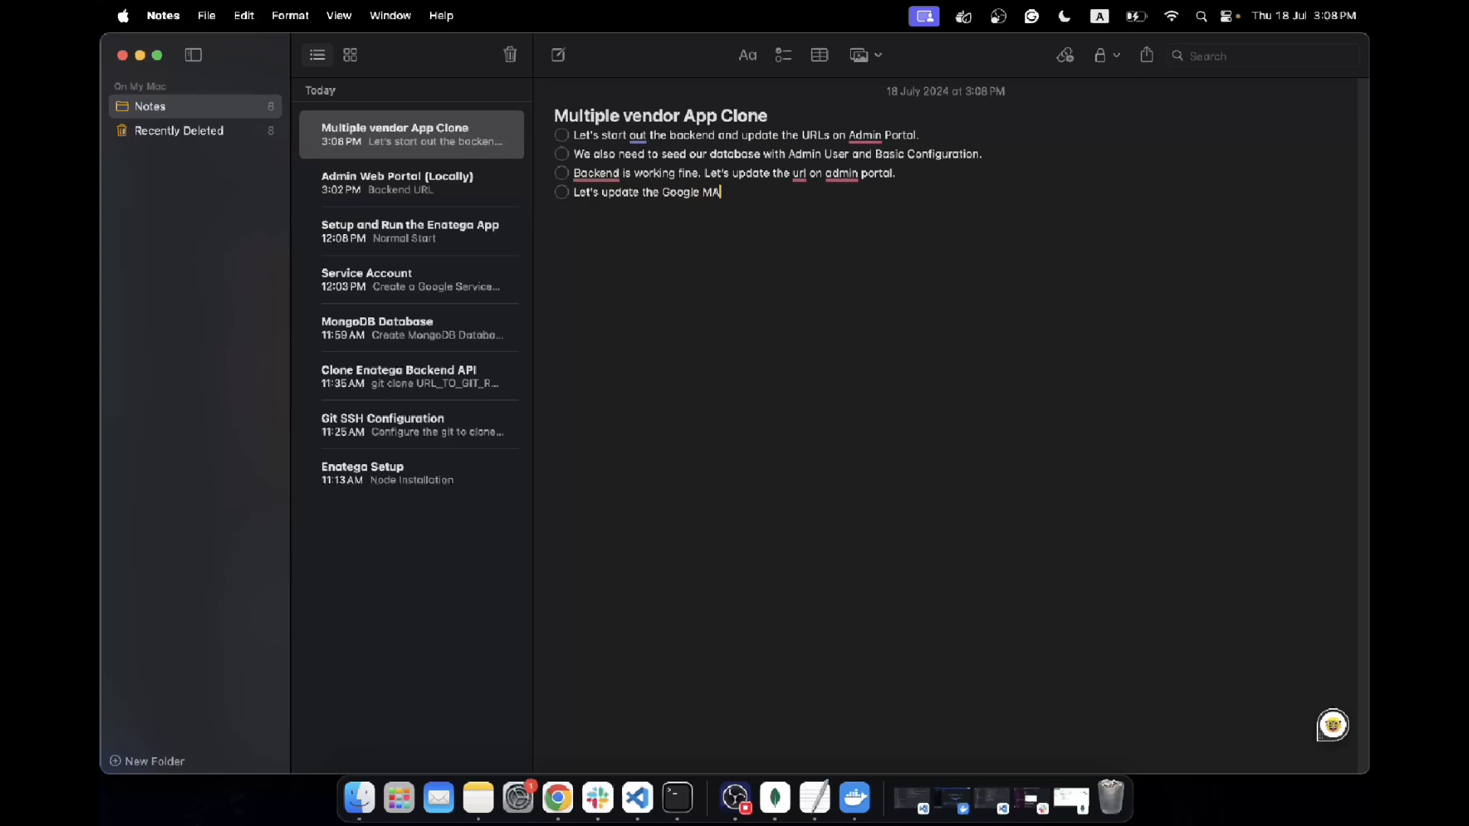
pyautogui.write("Let's update the Google Maps Key generated previously.")
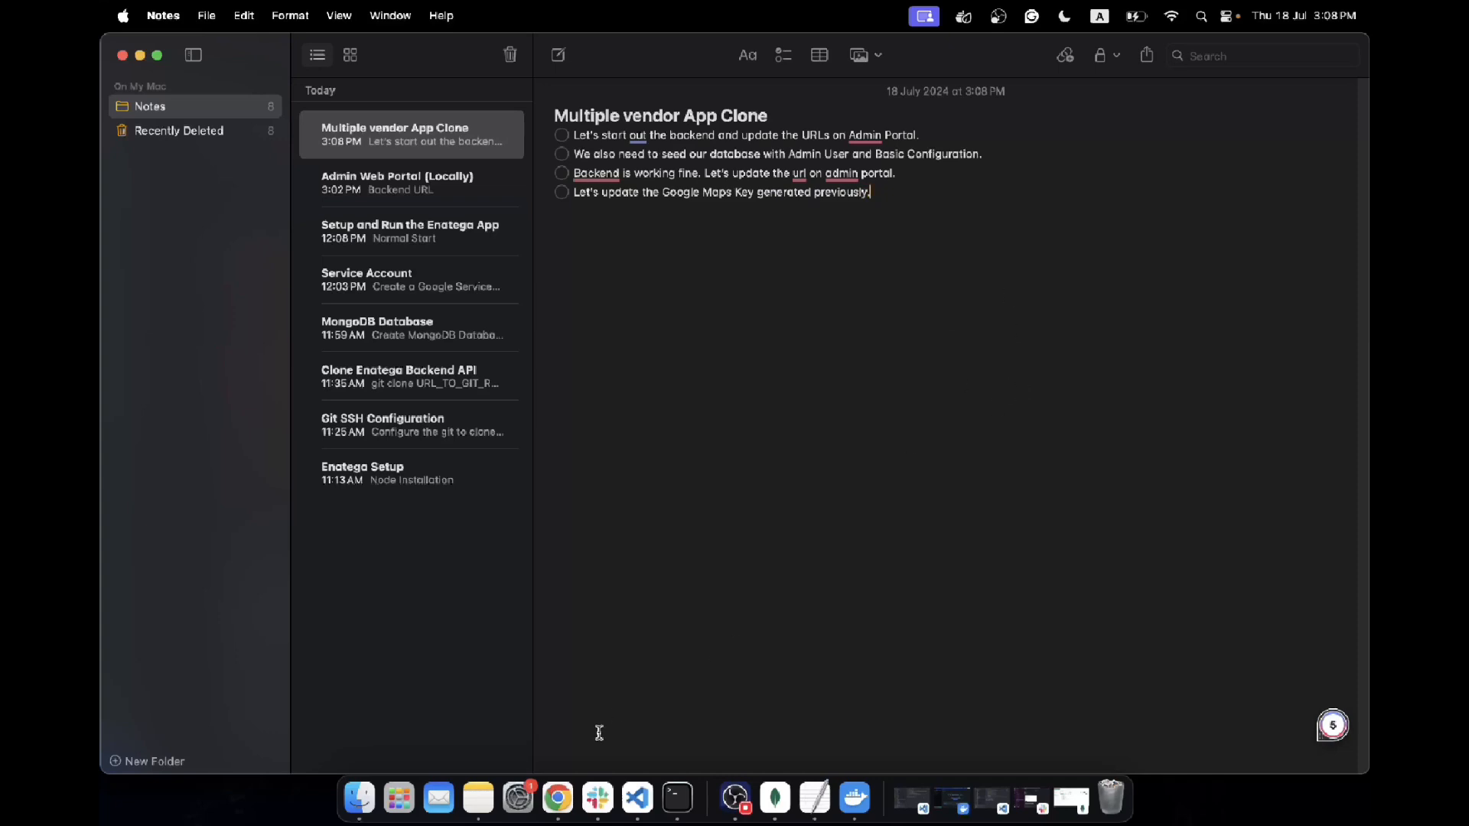
# Switch to Slack and copy the complete Google Maps API key from the direct message conversation
pyautogui.click(597, 798)
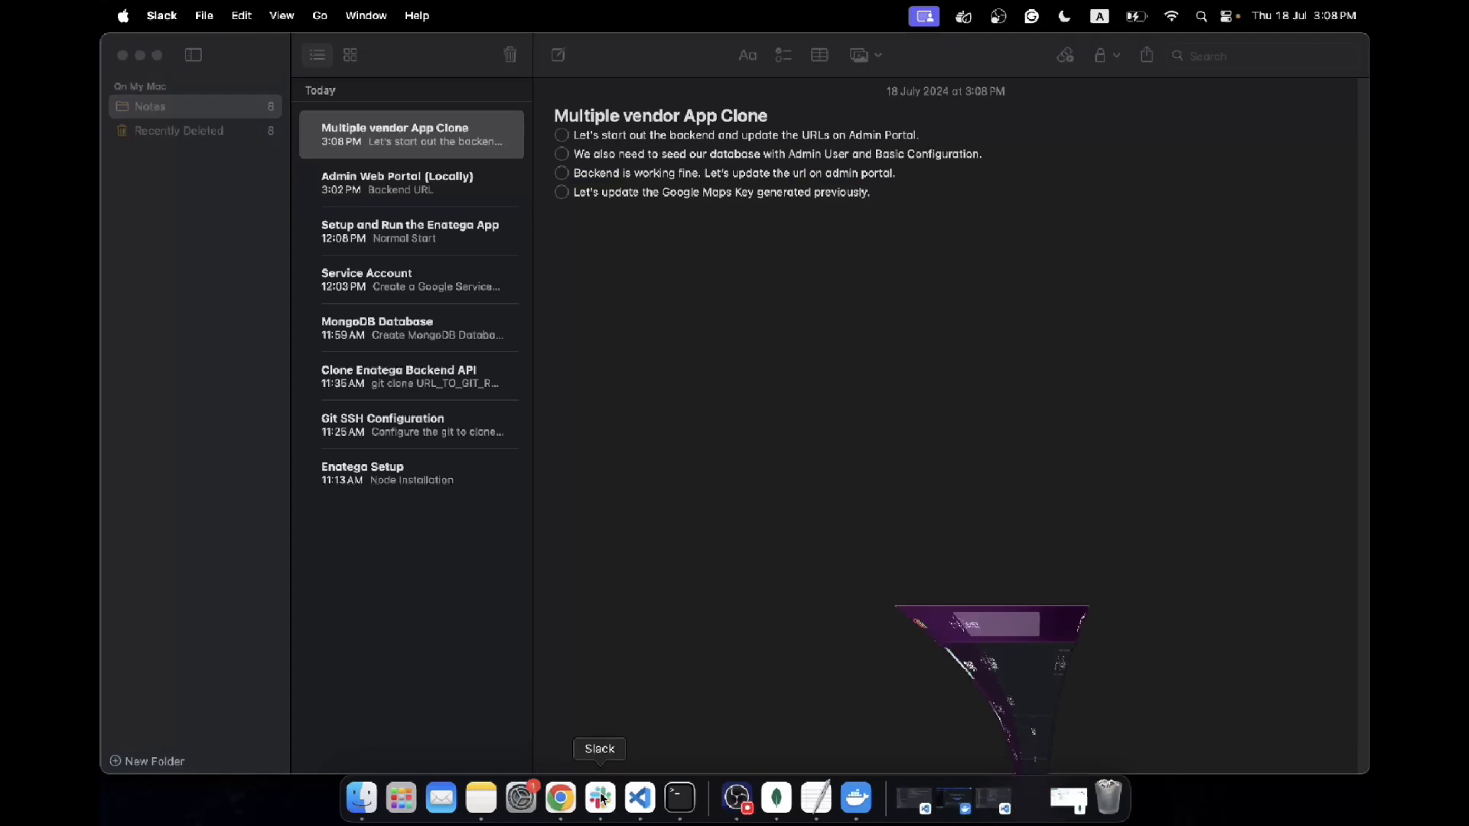
pyautogui.doubleClick(600, 620)
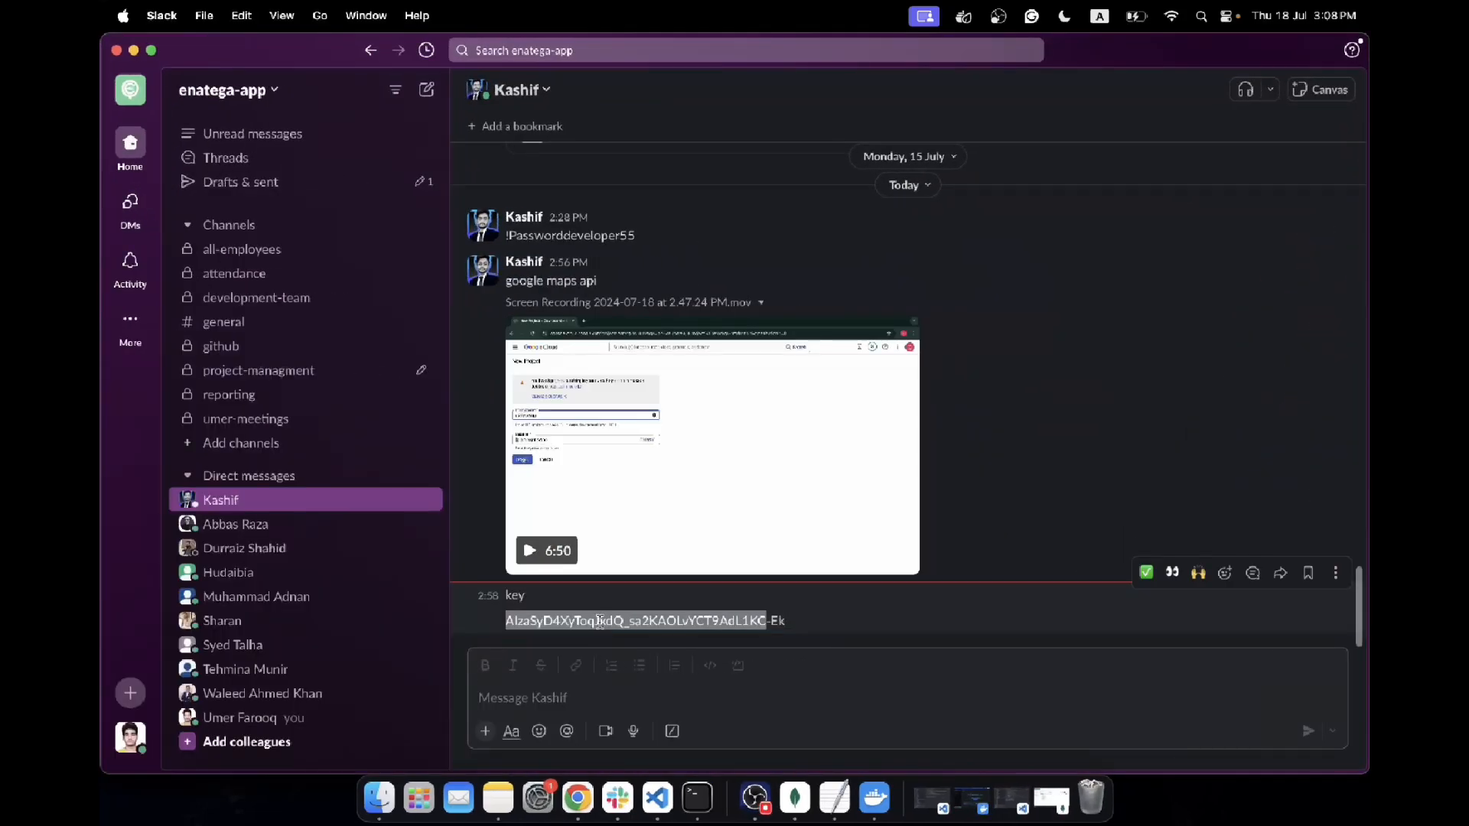
pyautogui.moveTo(796, 621); pyautogui.dragTo(511, 620)
pyautogui.press('super+c')
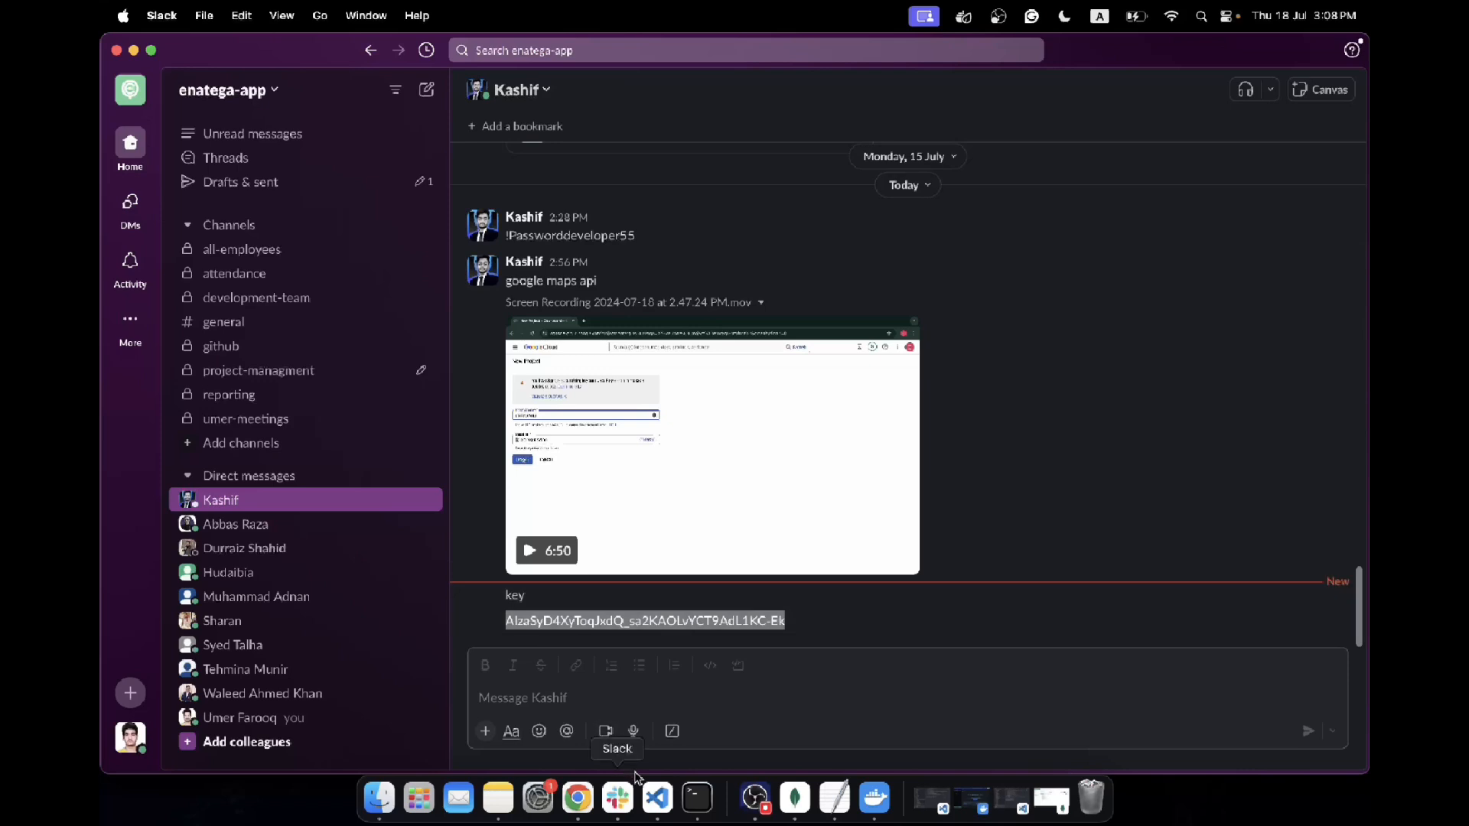
# In VS Code, set GOOGLE_MAPS_KEY in constants.js to the copied API key in double quotes, comment out configuration.googleApiKey, and save the file
pyautogui.click(657, 798)
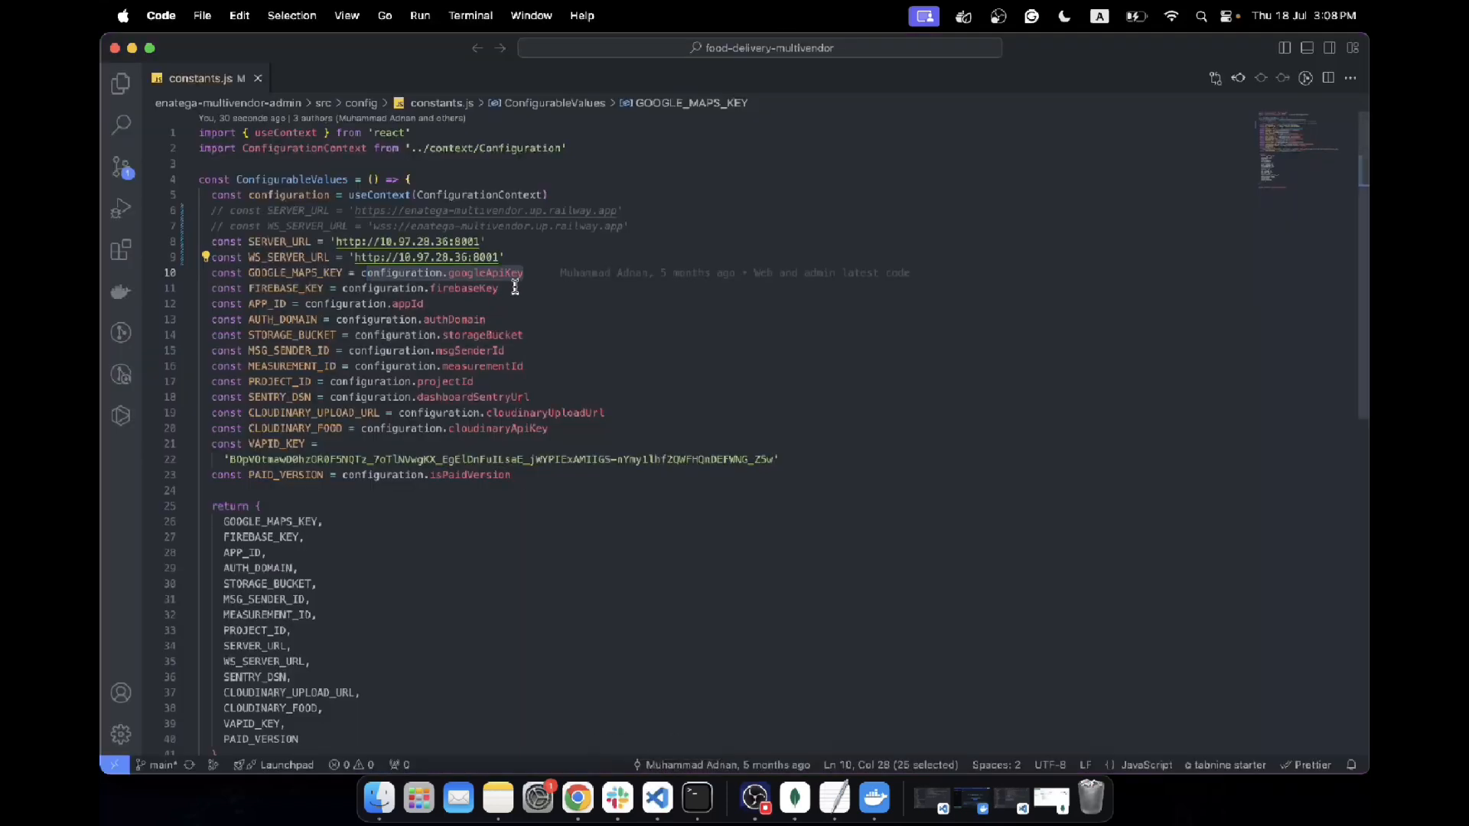
pyautogui.click(360, 272)
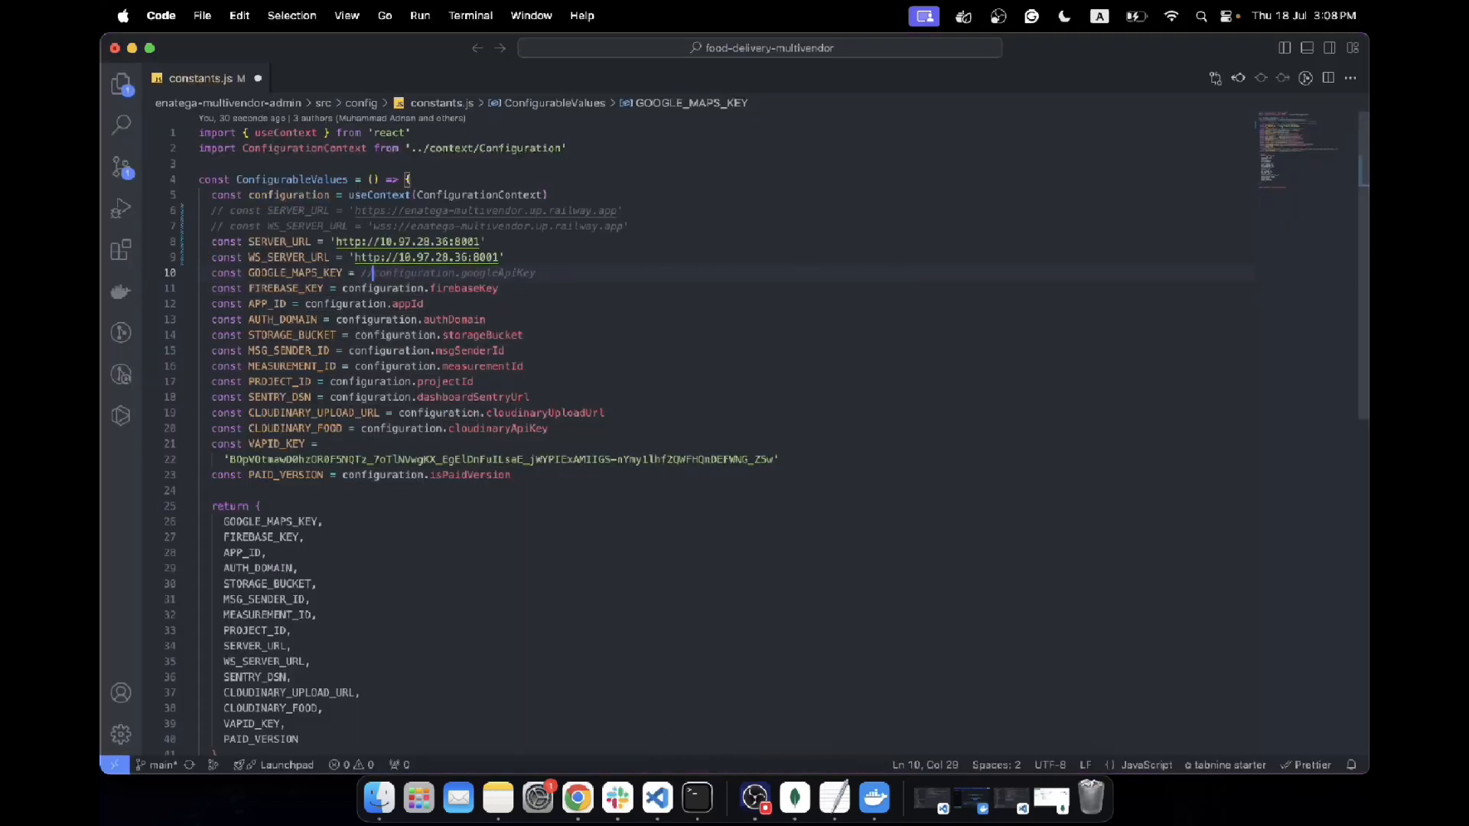
pyautogui.write("'")
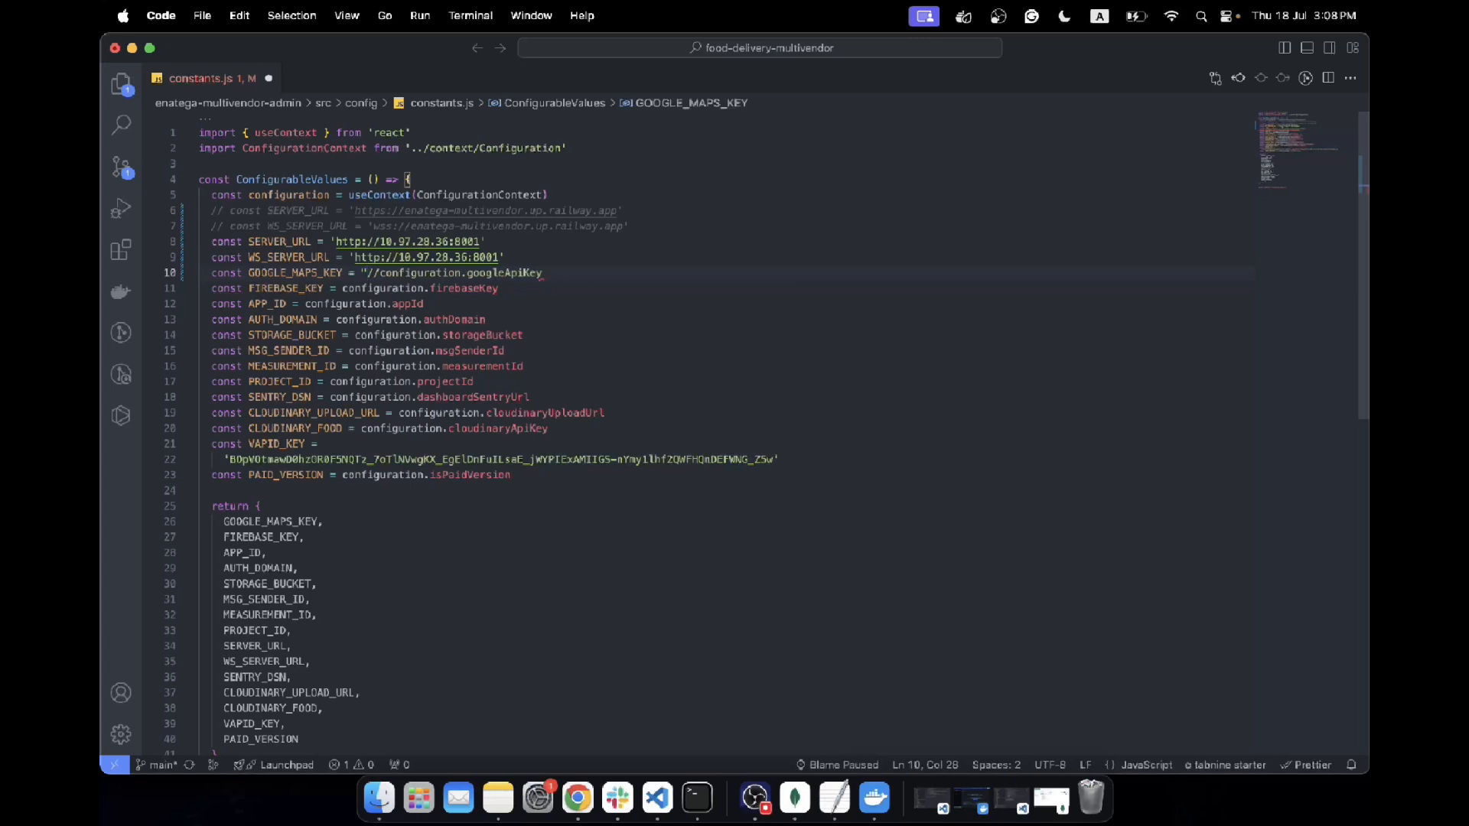
pyautogui.press('super+v')
pyautogui.write('"')
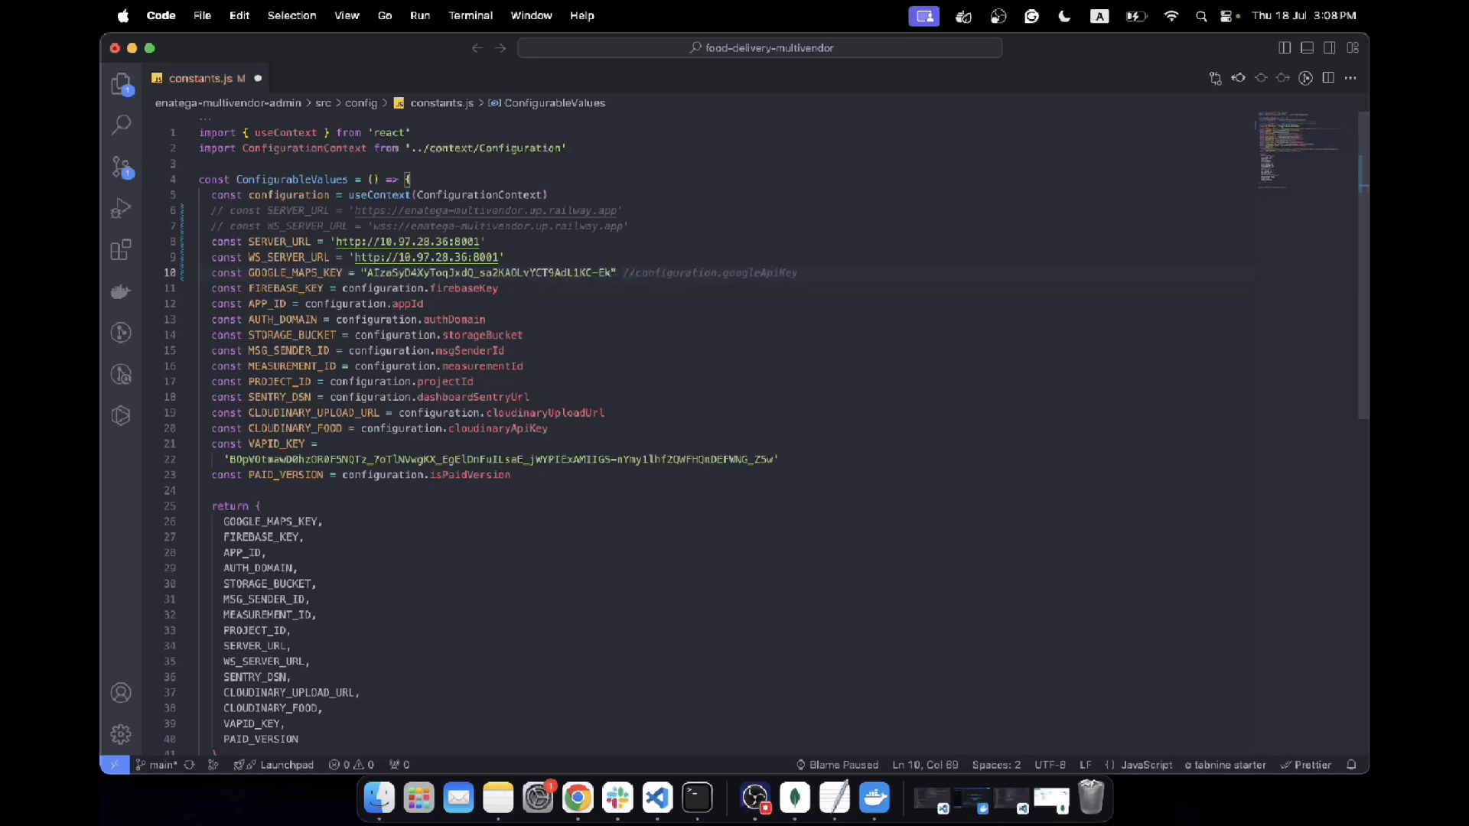
pyautogui.press('super+s')
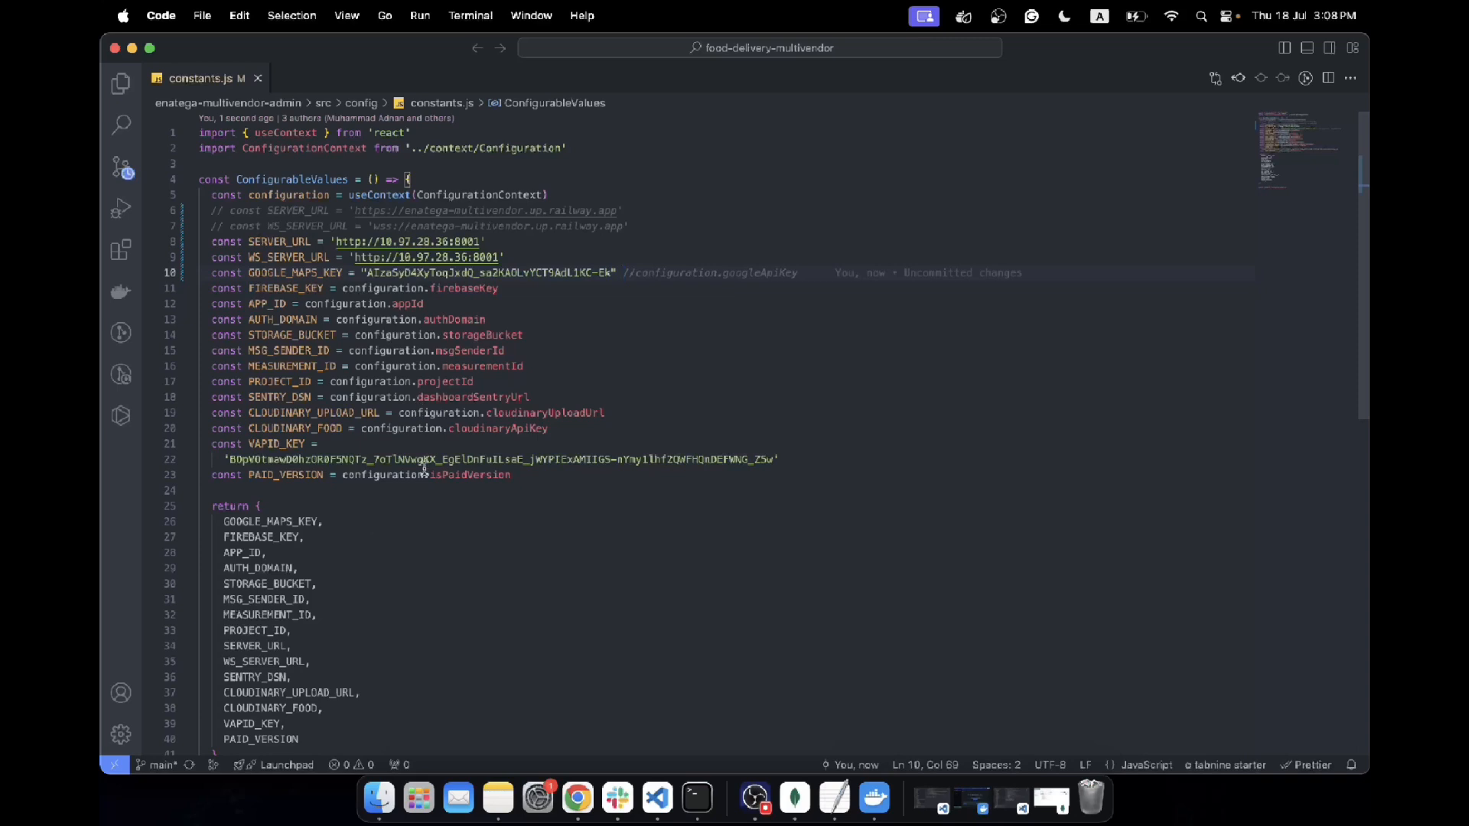
pyautogui.click(458, 18)
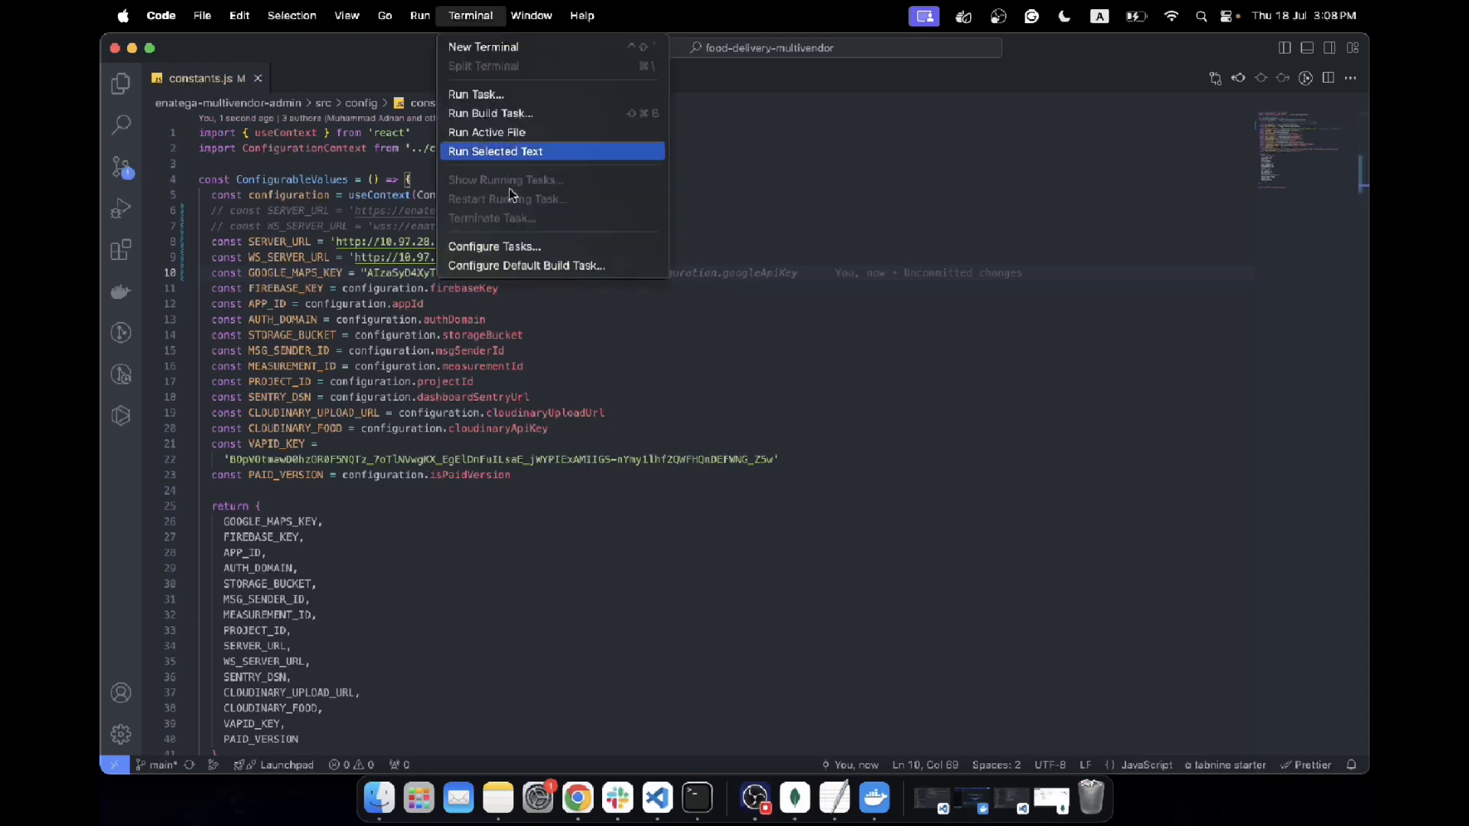
pyautogui.click(578, 639)
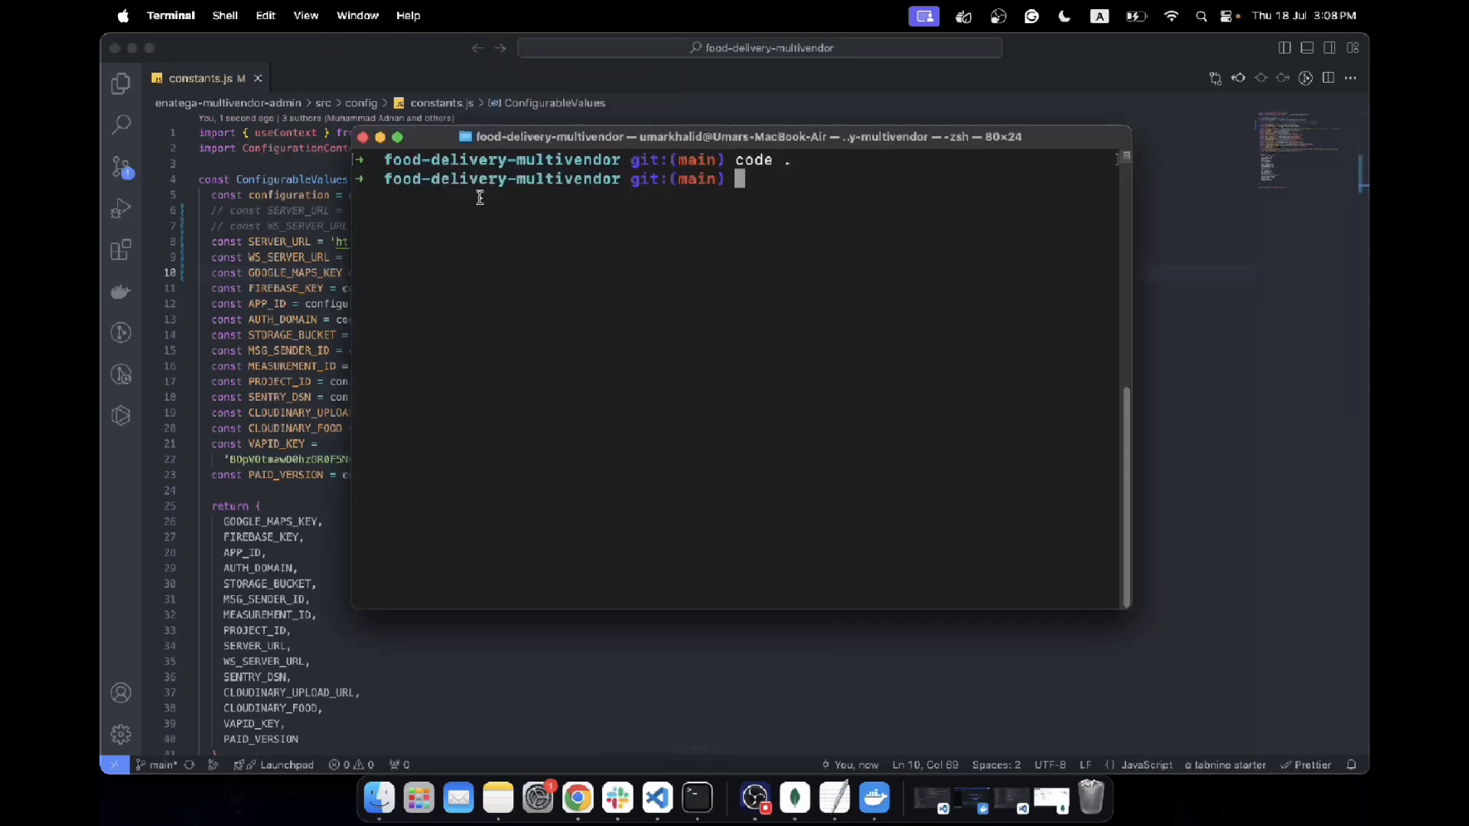
pyautogui.click(273, 286)
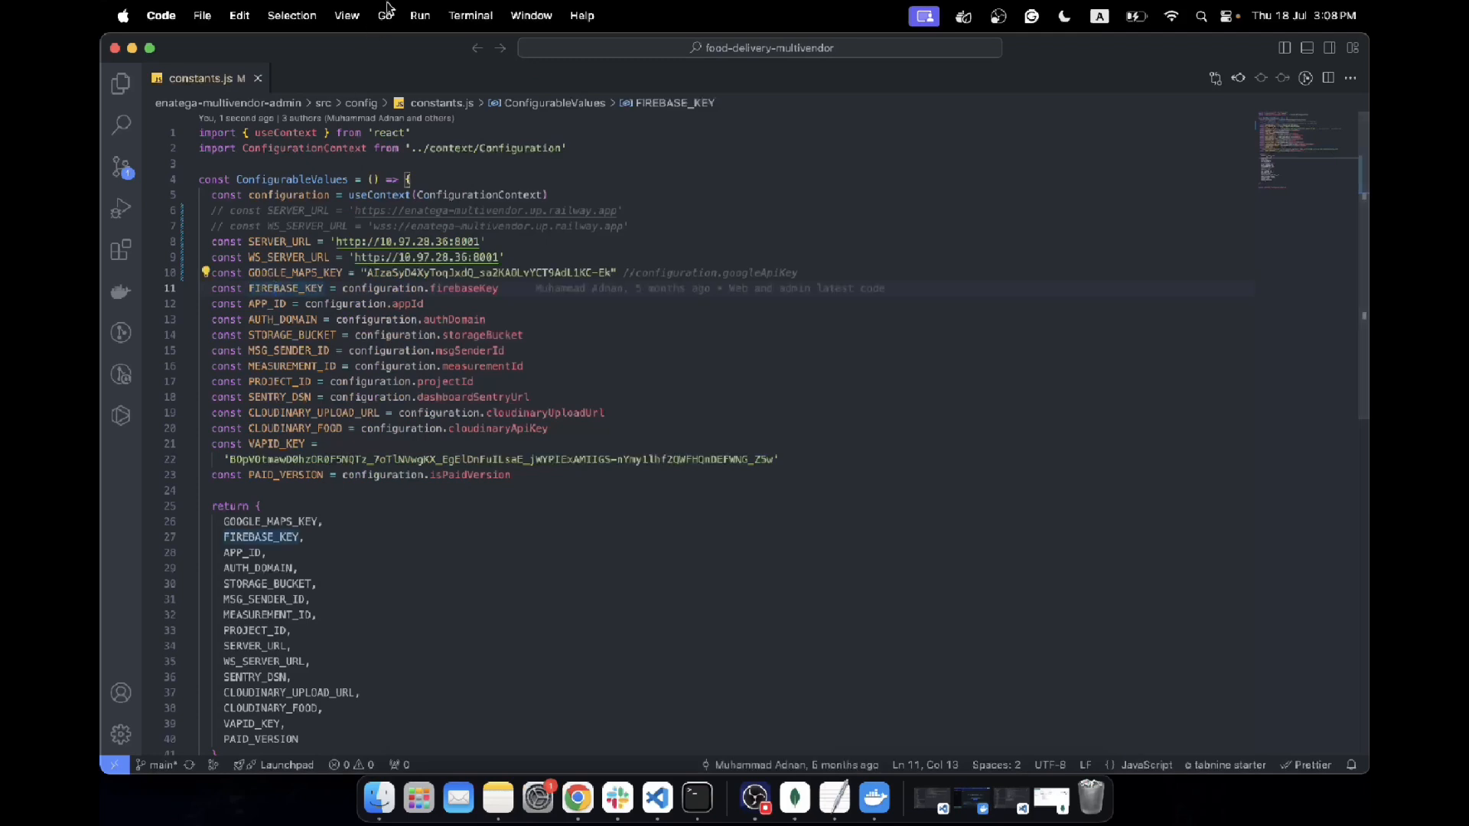
# Open a new integrated terminal, change into the enatega-multivendor-admin folder, and clear the output
pyautogui.click(471, 16)
pyautogui.click(473, 47)
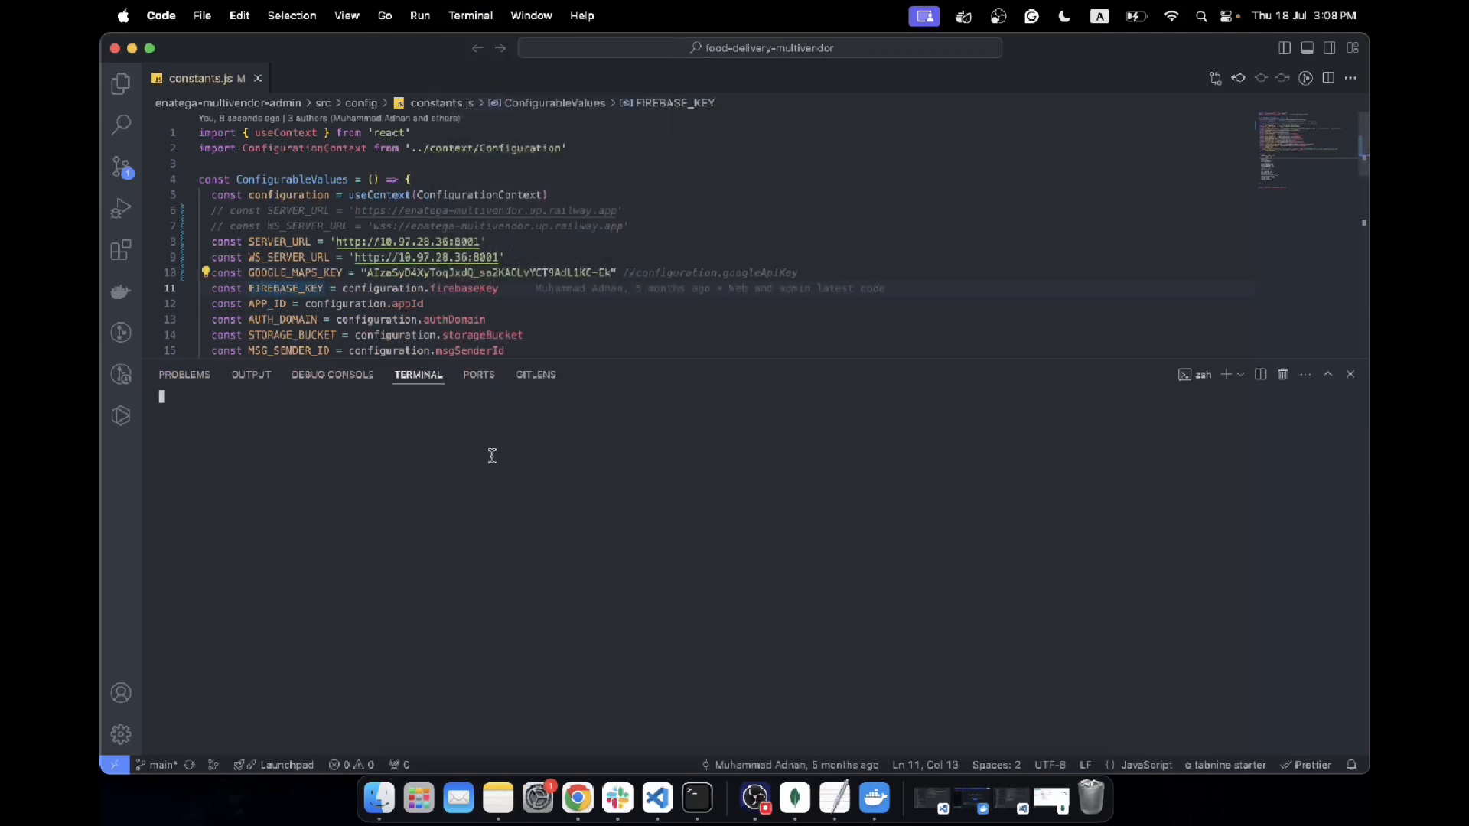
pyautogui.write('cd e')
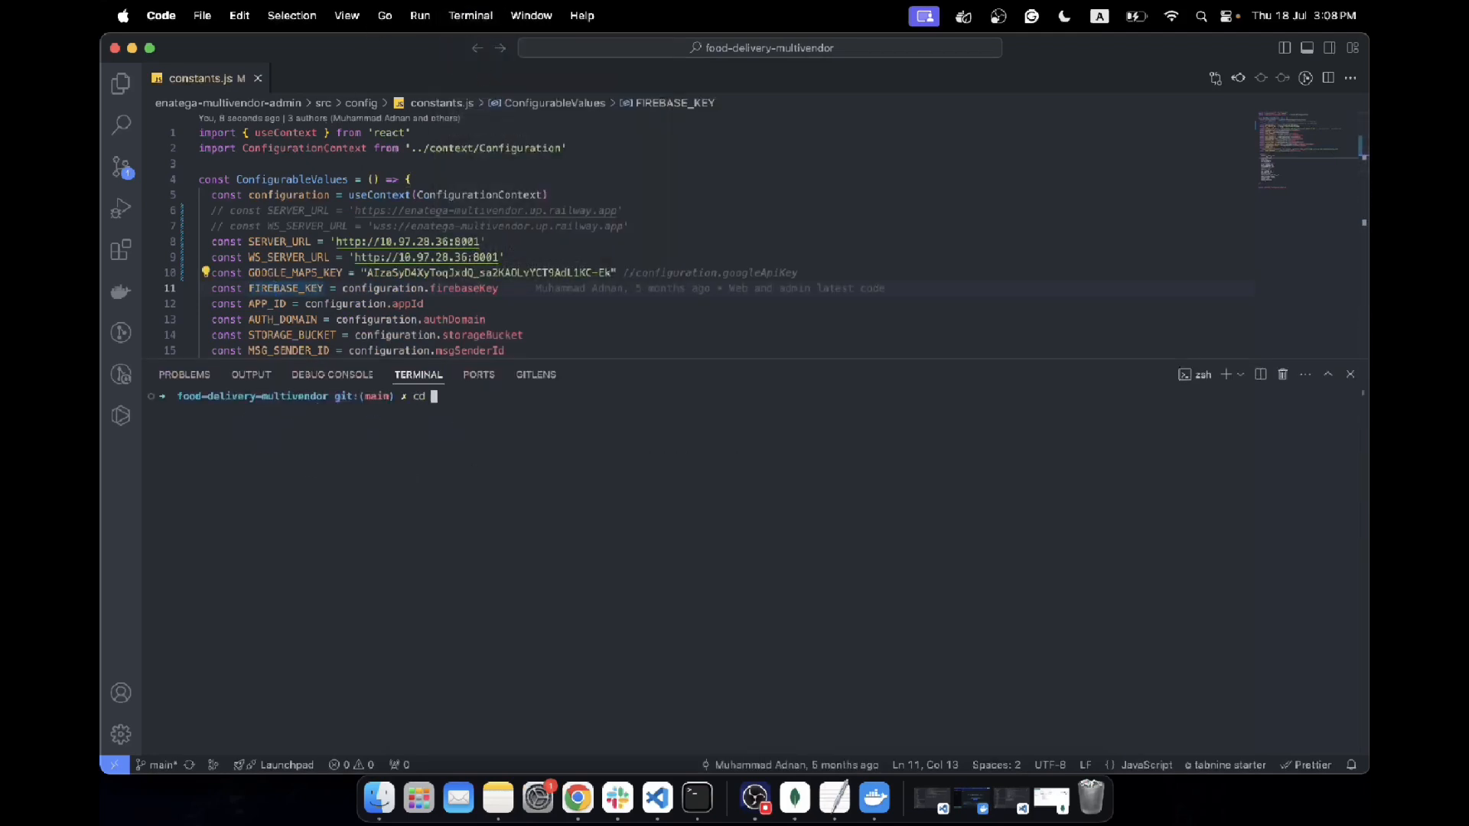
pyautogui.press('Tab')
pyautogui.press('Tab')
pyautogui.press('Tab')
pyautogui.press('Return')
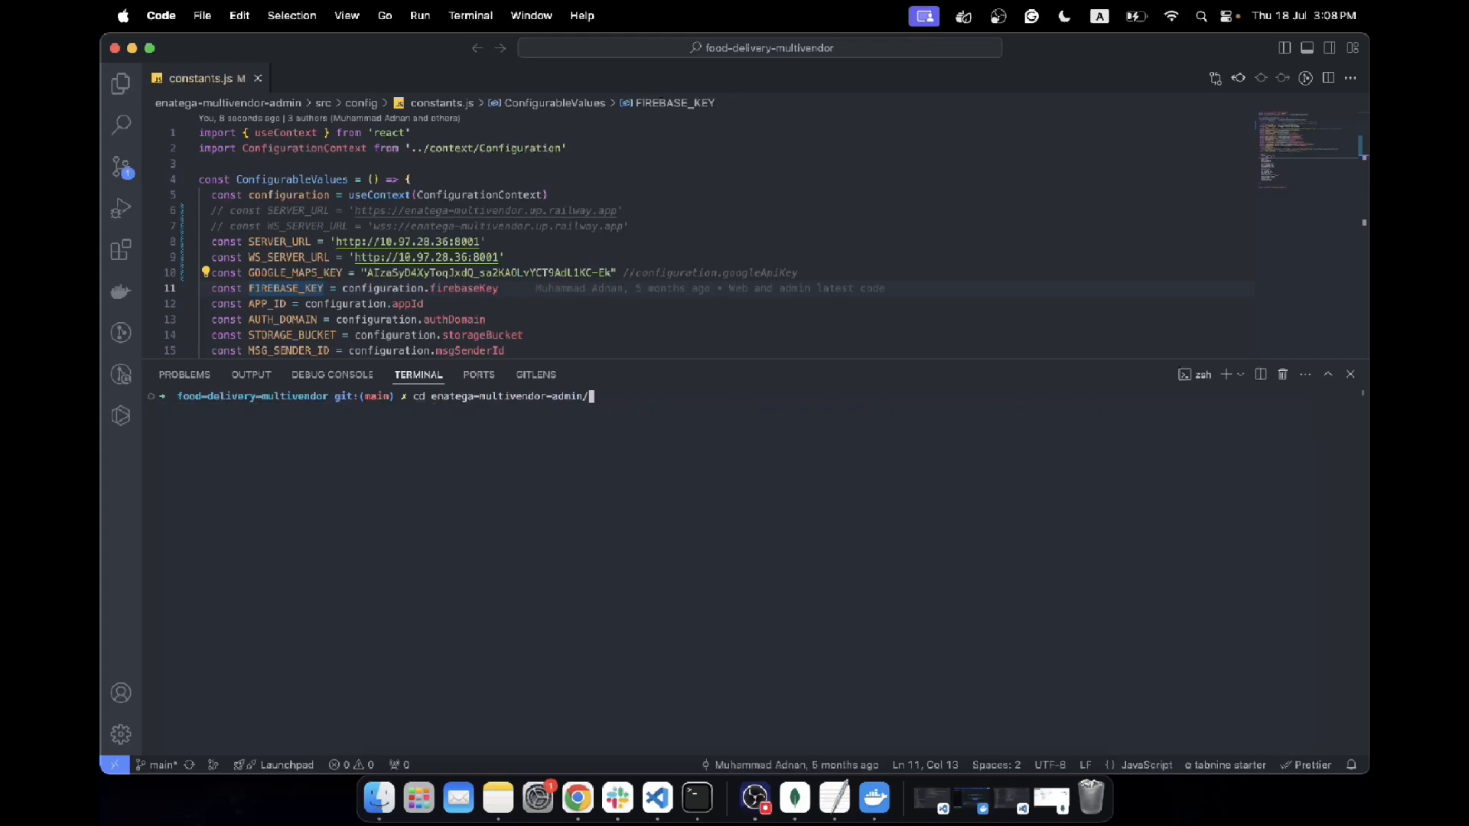
pyautogui.press('Return')
pyautogui.hotkey('ctrl', 'l')
# Install the admin project's dependencies with npm i and start the app with npm run start
pyautogui.write('np')
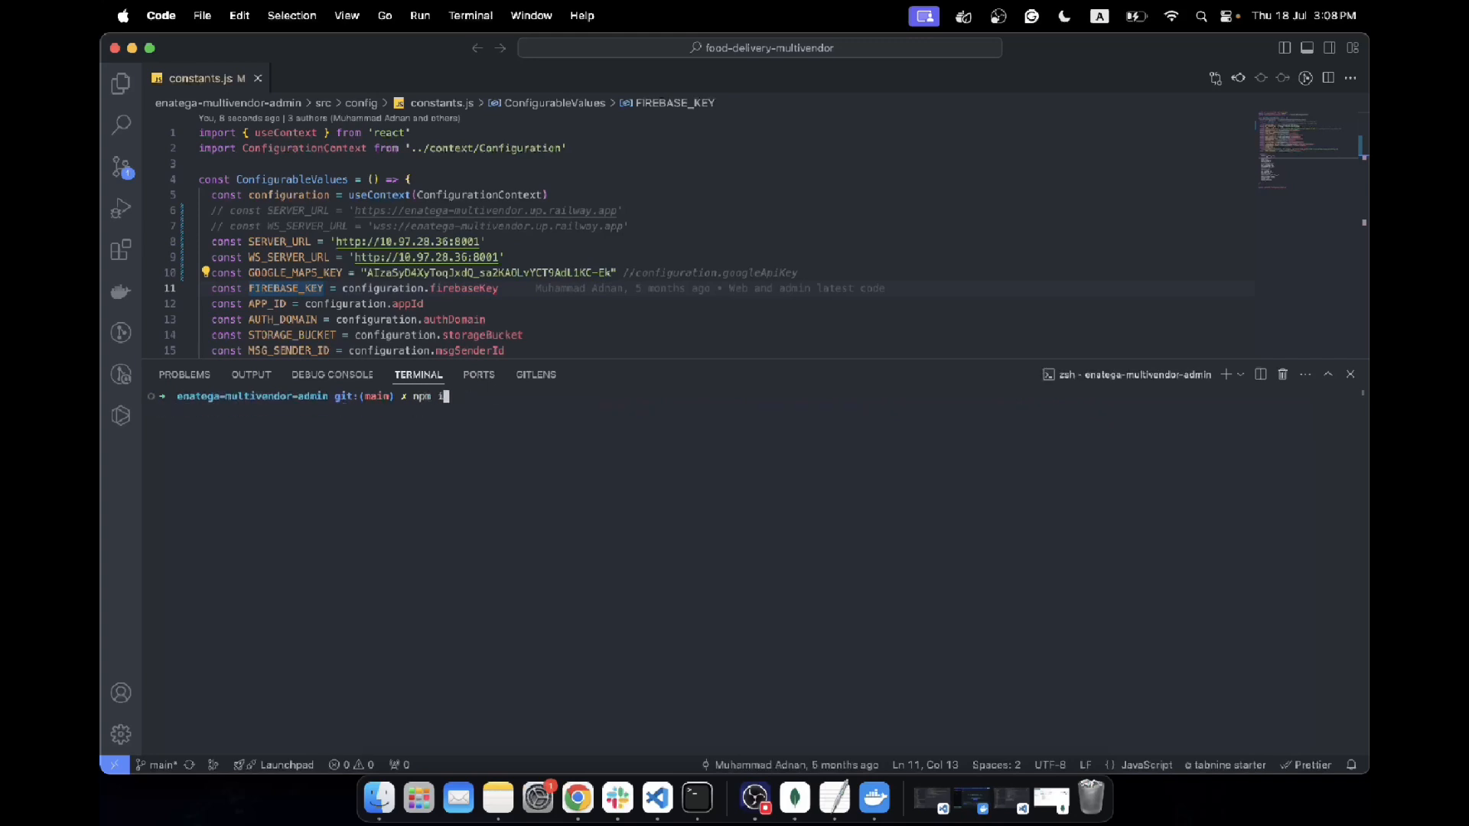
pyautogui.write('m i')
pyautogui.press('Return')
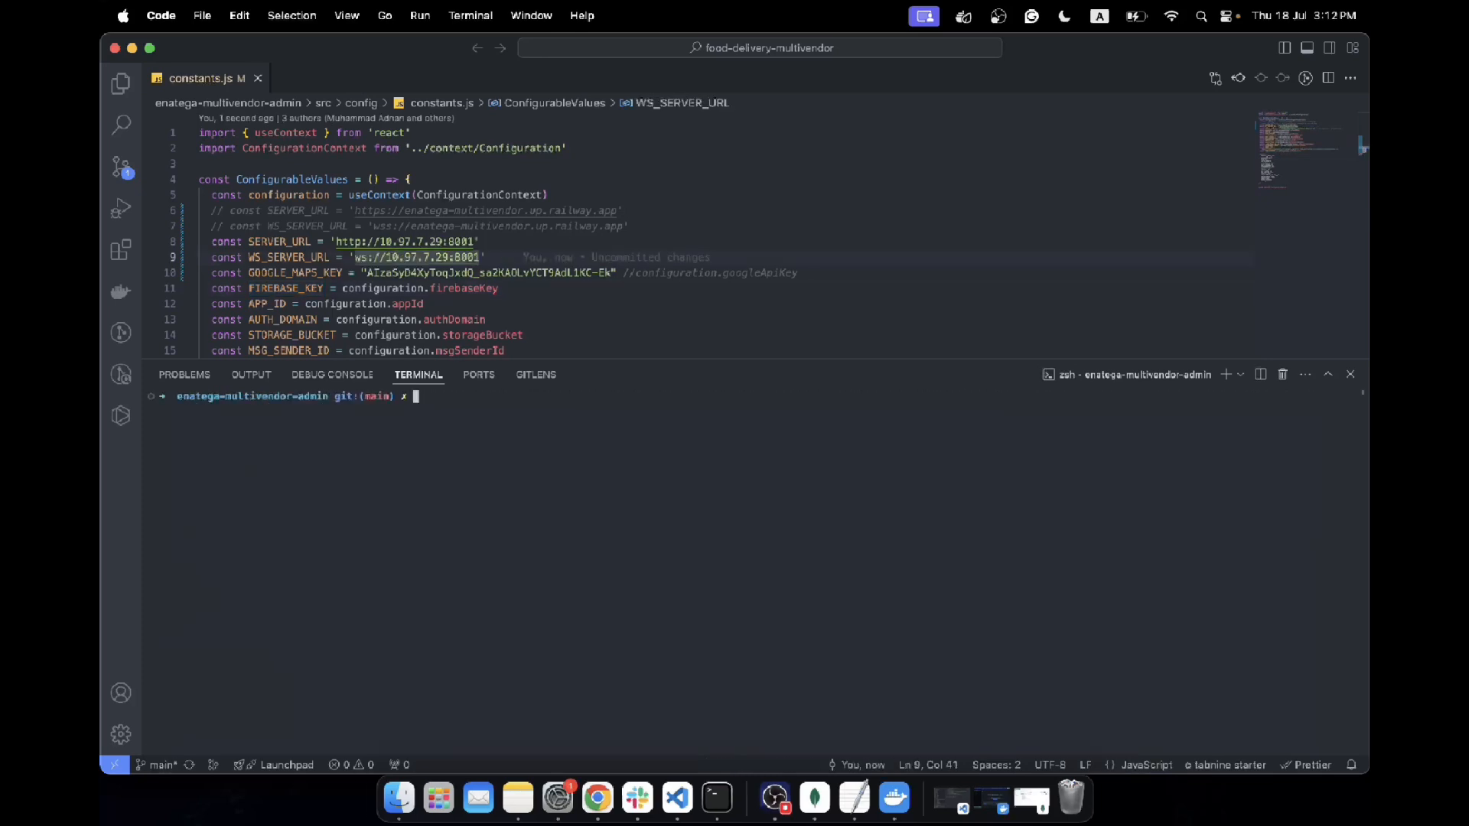
pyautogui.write('npm run start')
pyautogui.press('Return')
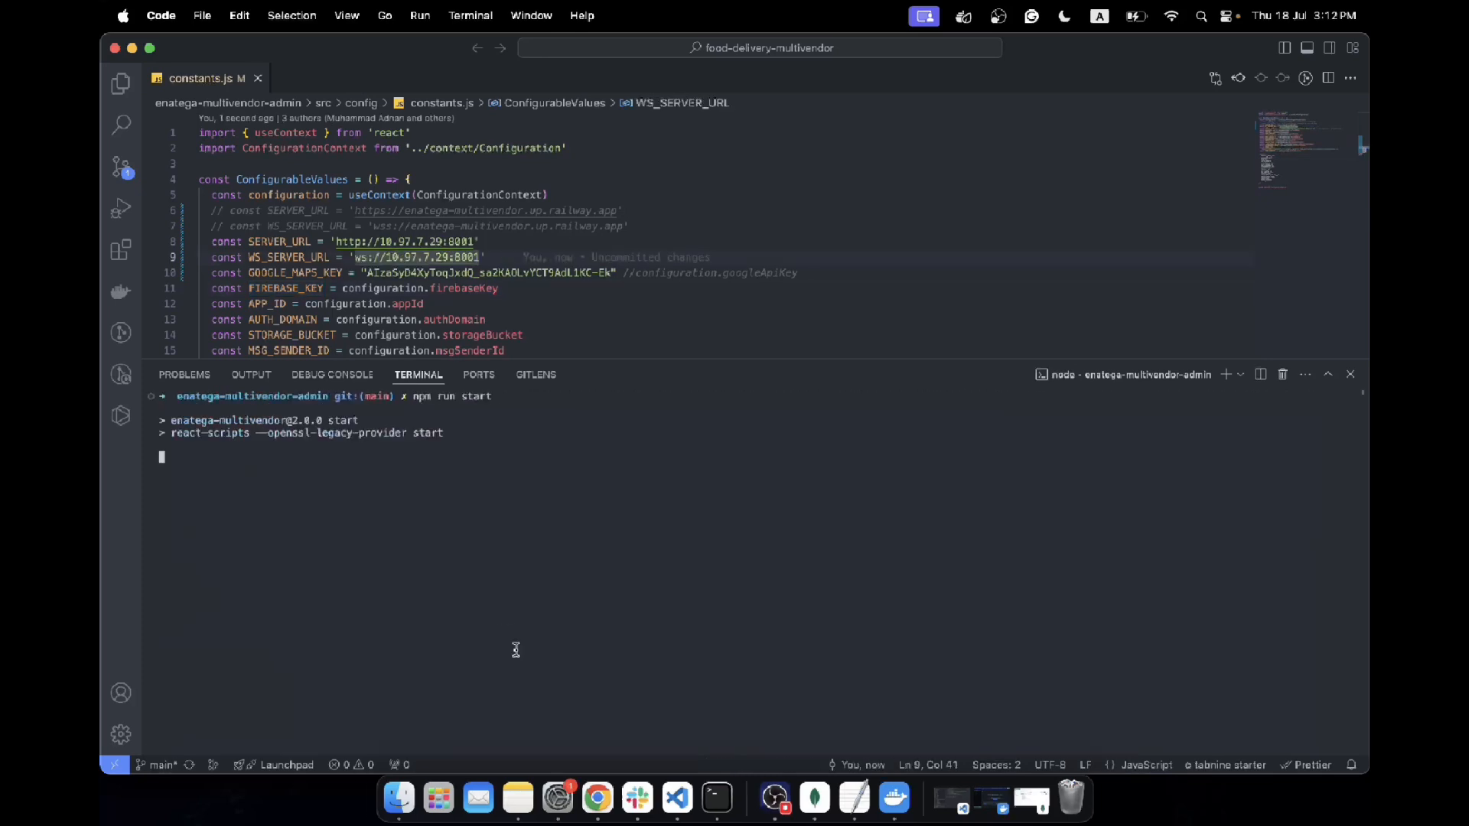
# Switch to Chrome and close the tab holding the previously opened Enatega login page
pyautogui.click(518, 798)
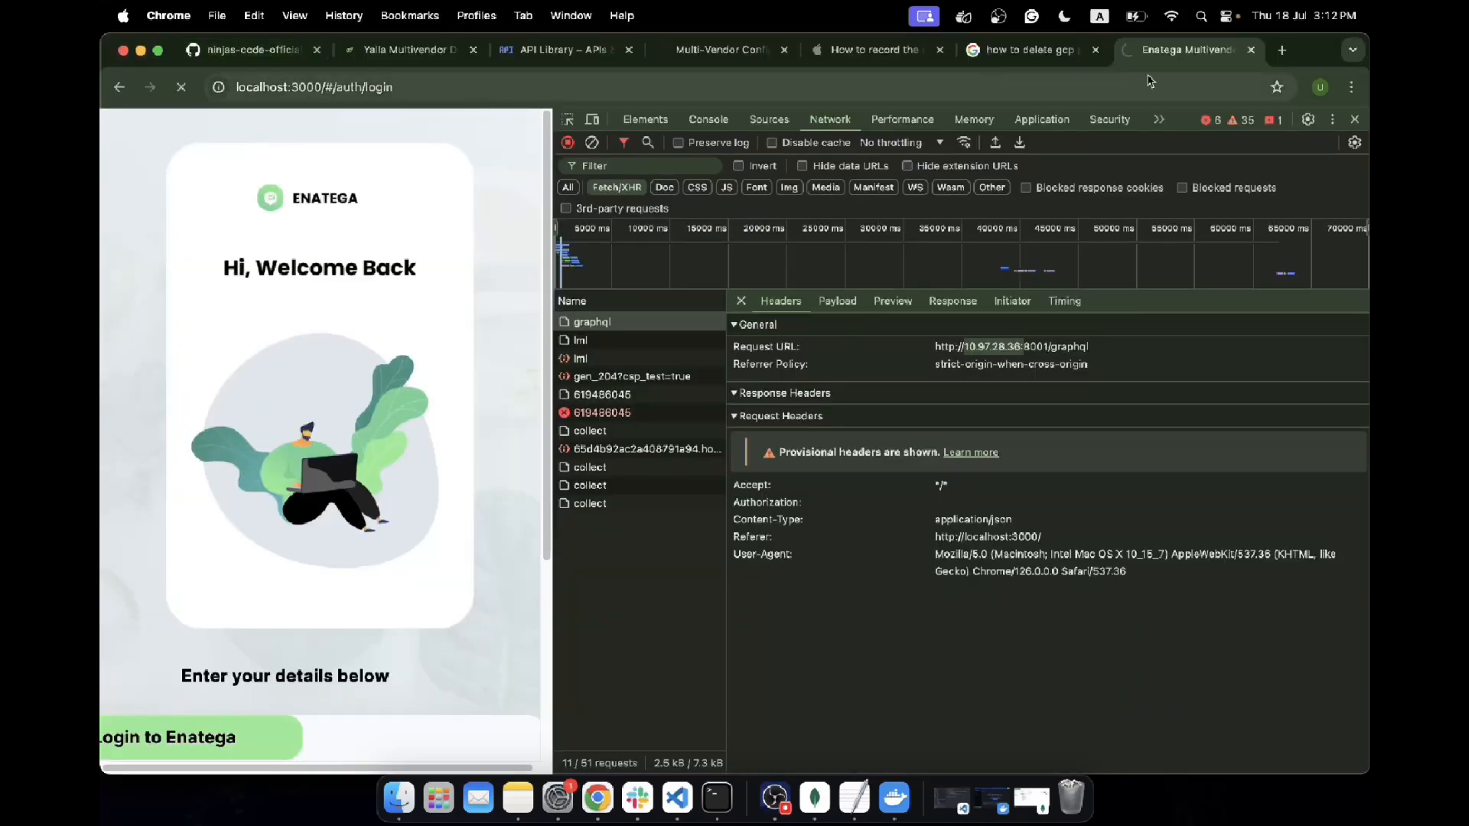
pyautogui.click(1251, 49)
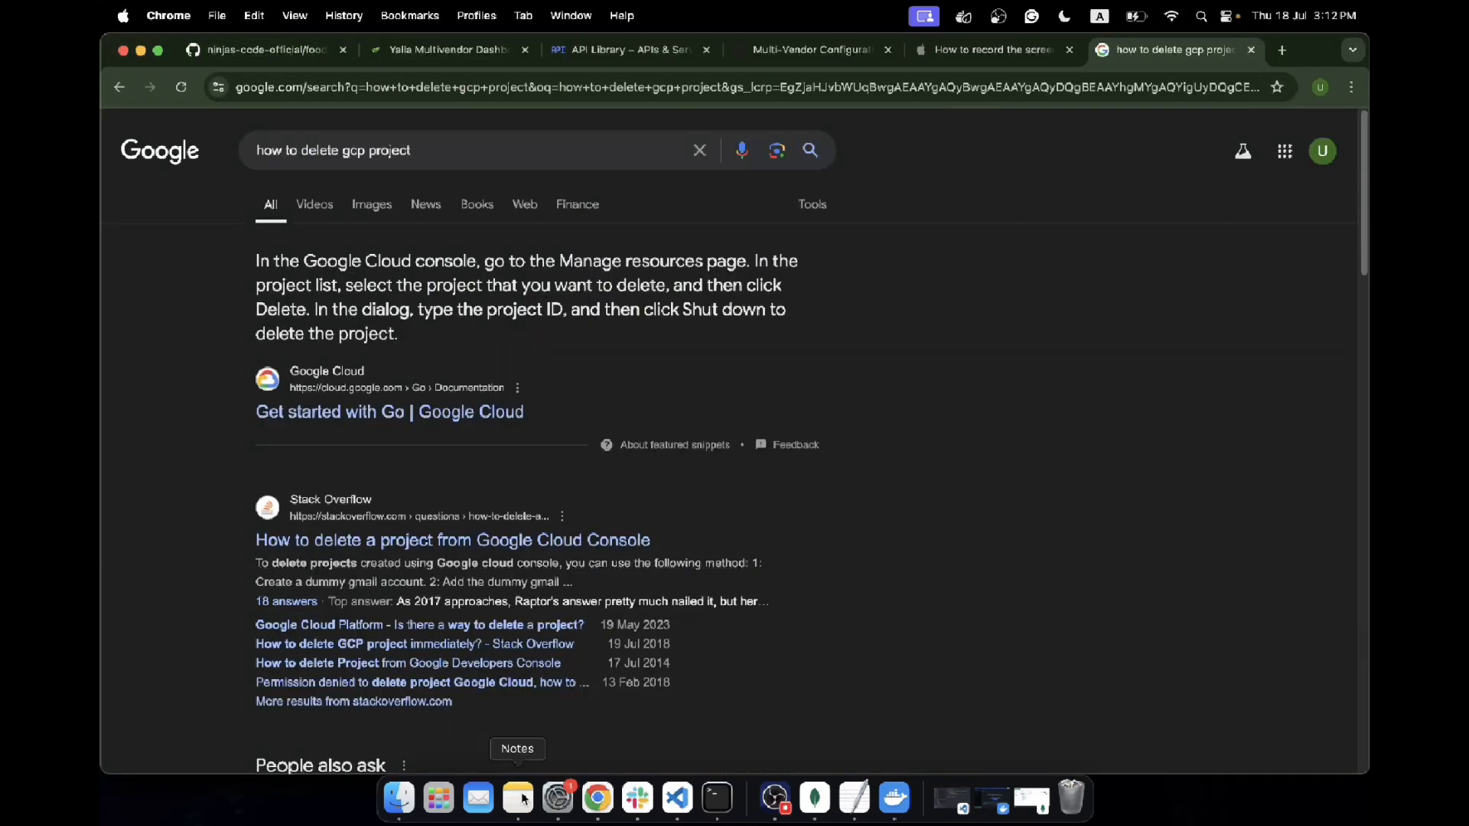
# Switch to Notes and add the checklist item "If IP address changes for some reasons, you have to update the IP address in all the URLs."
pyautogui.click(518, 799)
pyautogui.write("'")
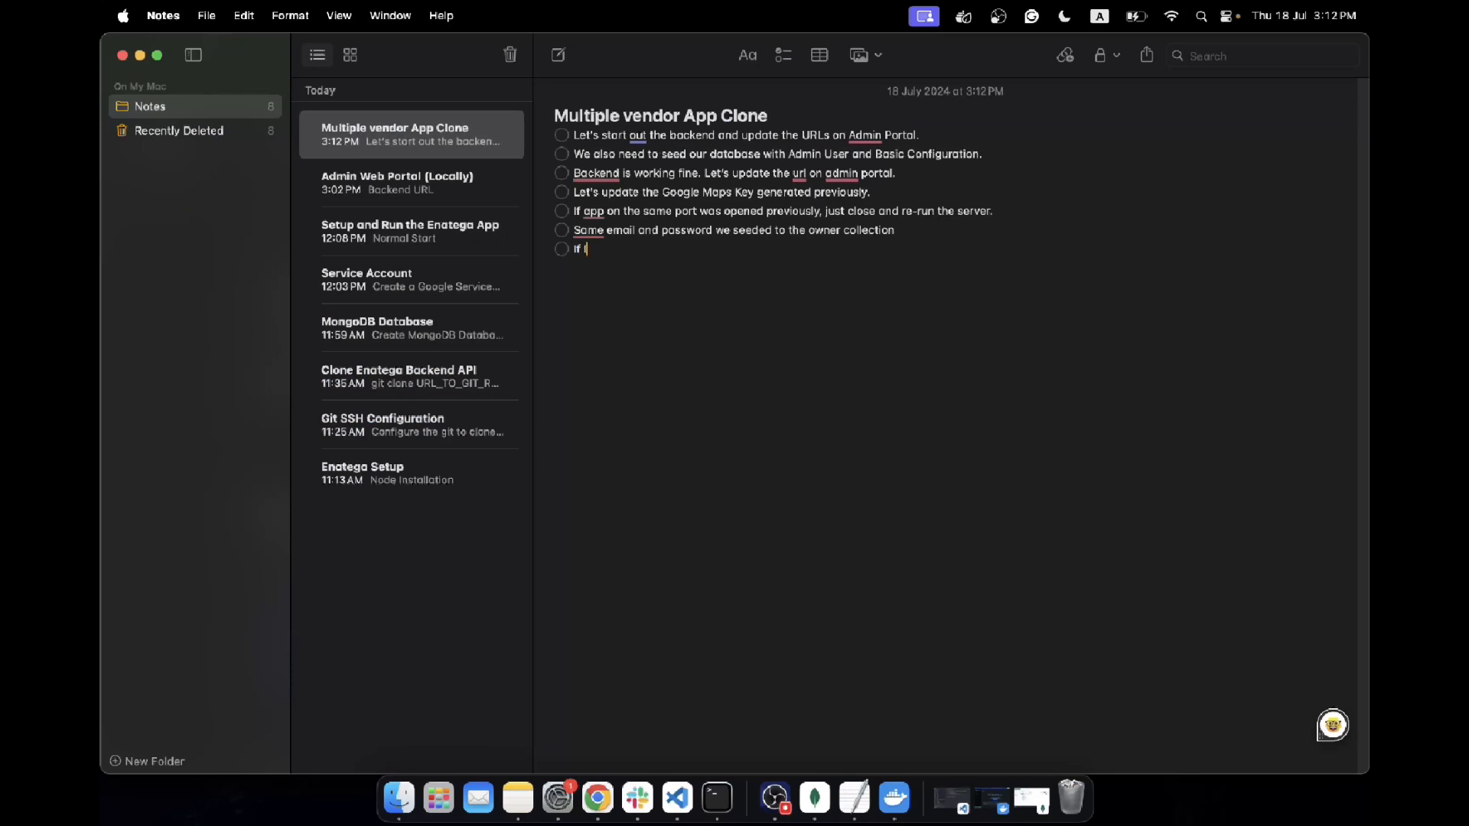
pyautogui.write('f IP addrs')
pyautogui.write('ss changes for some reas')
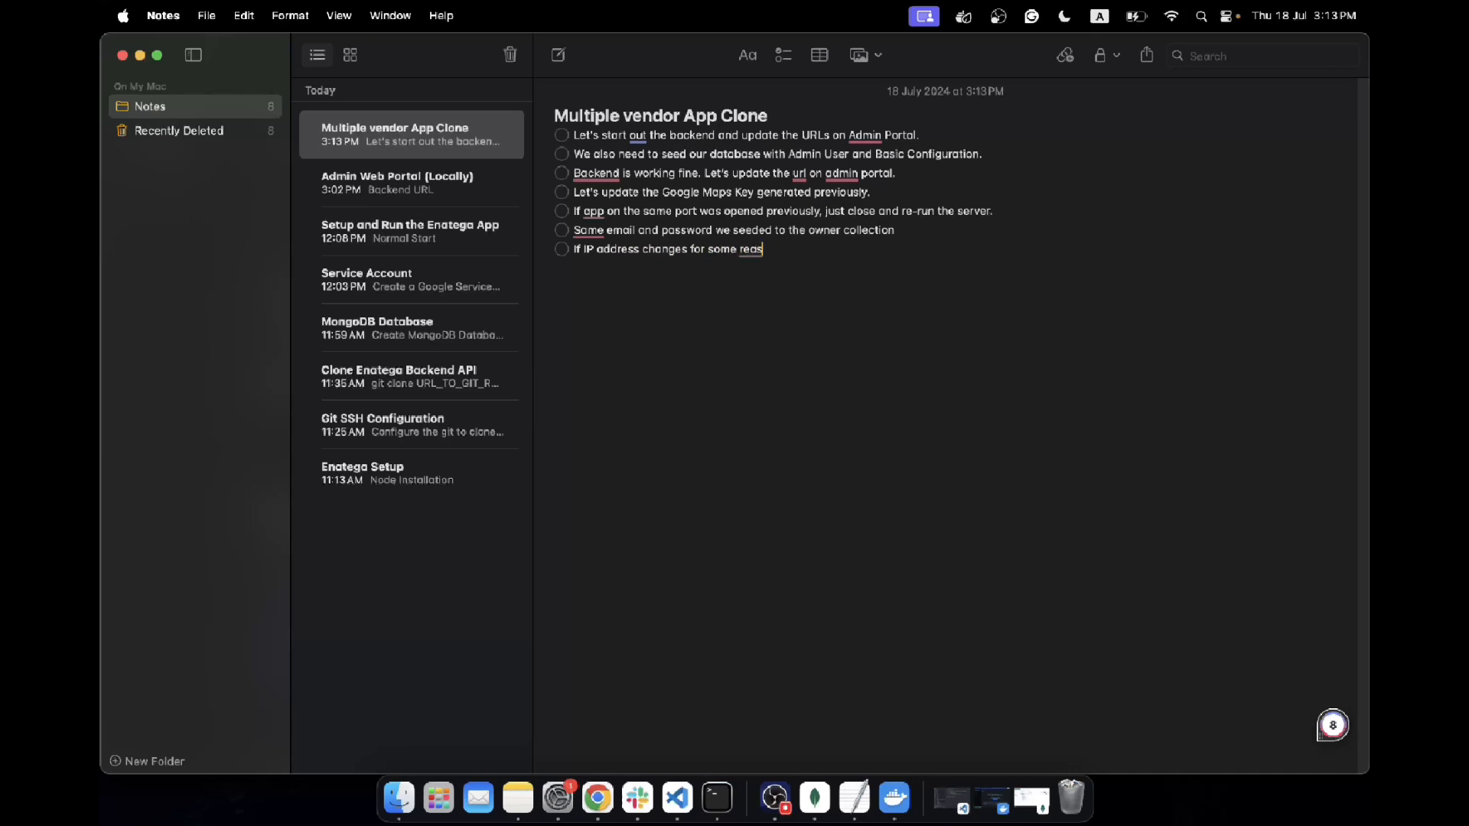
pyautogui.write('ons, you have to update the IP address in all the URLs.')
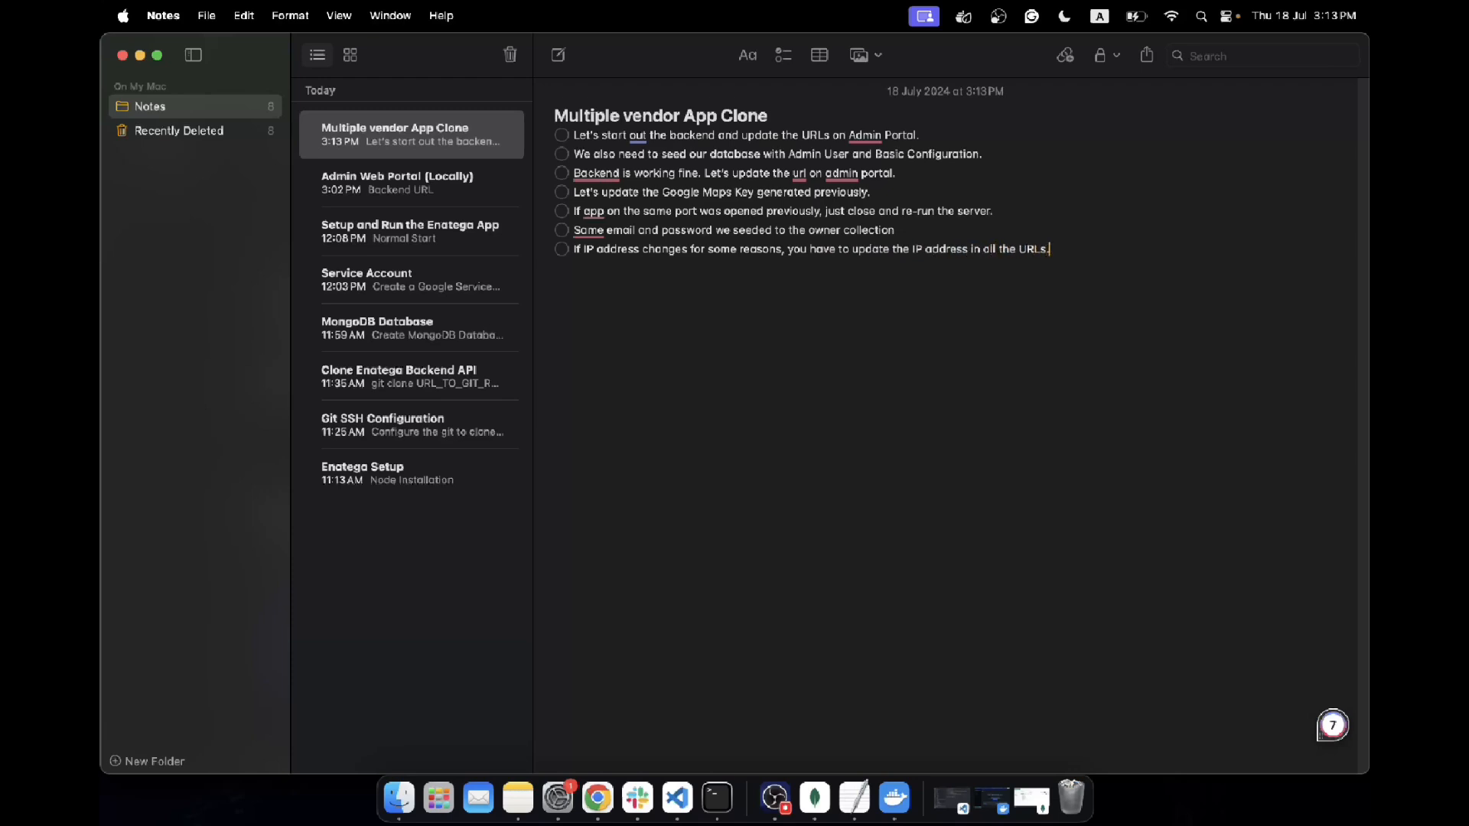
pyautogui.click(598, 812)
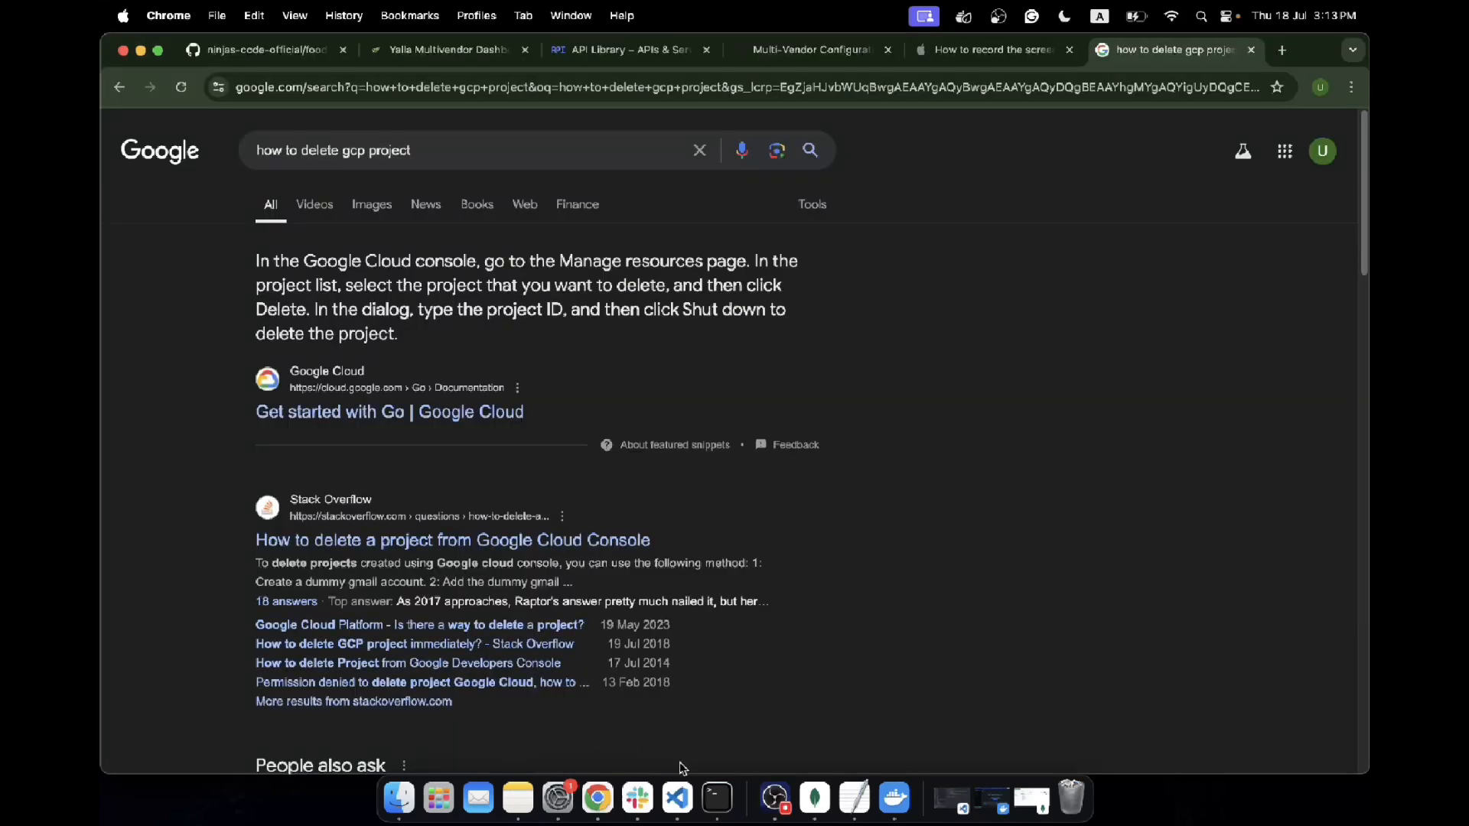
pyautogui.click(677, 798)
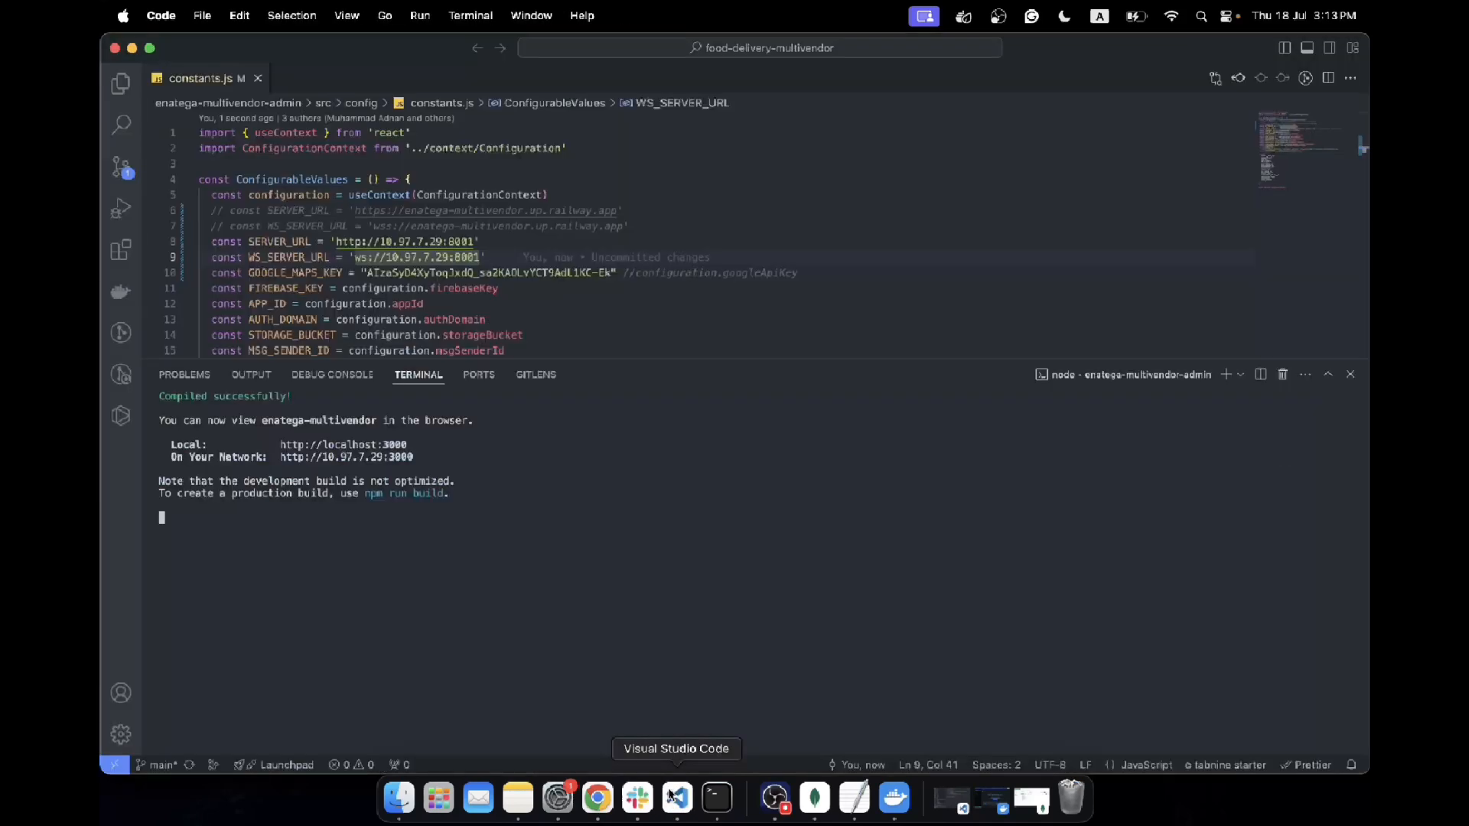
pyautogui.keyDown('super'); pyautogui.click(346, 446); pyautogui.keyUp('super')
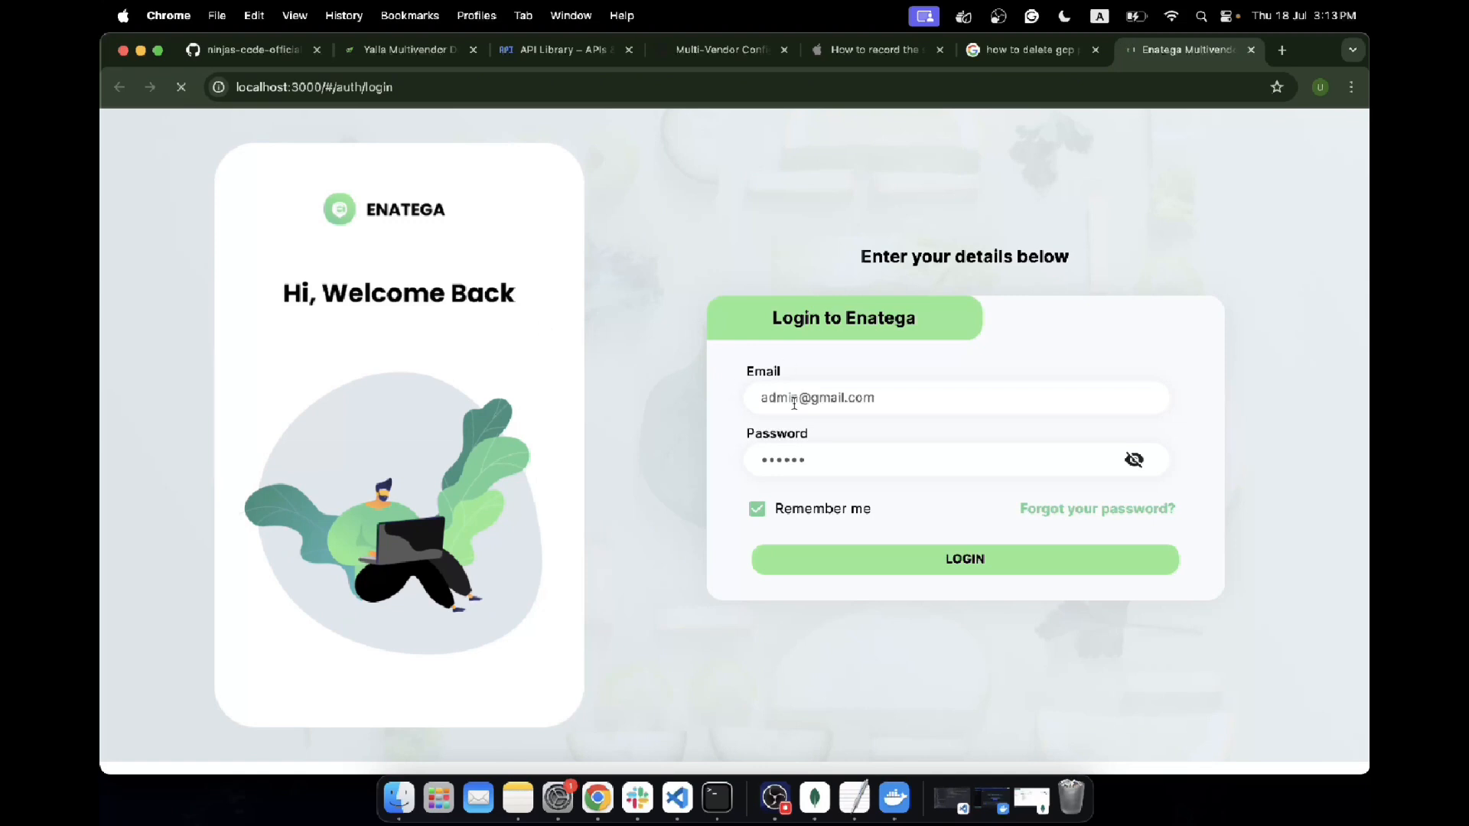
pyautogui.click(1133, 459)
# Inspect the login page's network traffic in developer tools, reload the page, and examine the graphql request's headers and response
pyautogui.rightClick(939, 659)
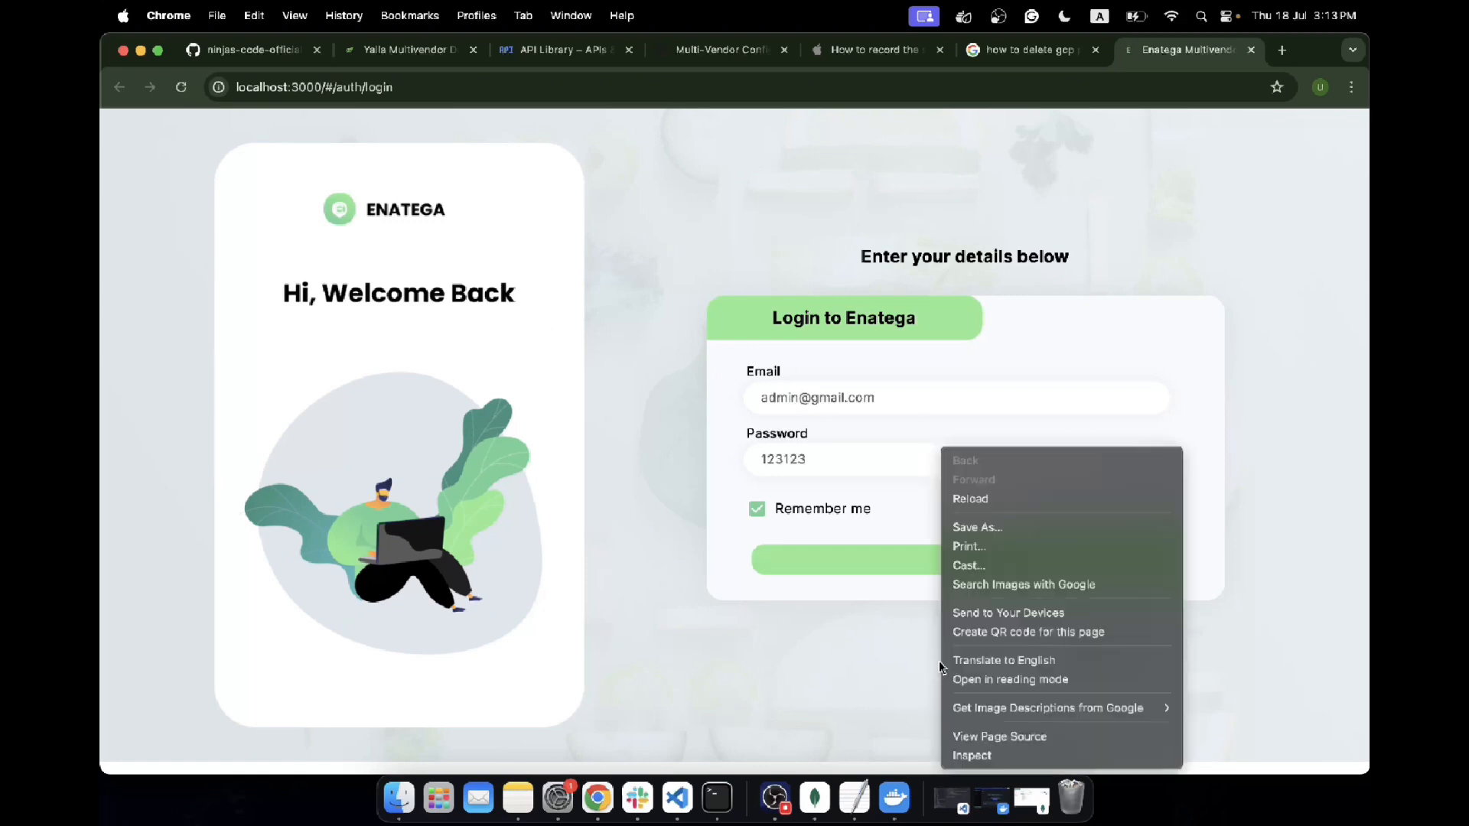
pyautogui.click(988, 756)
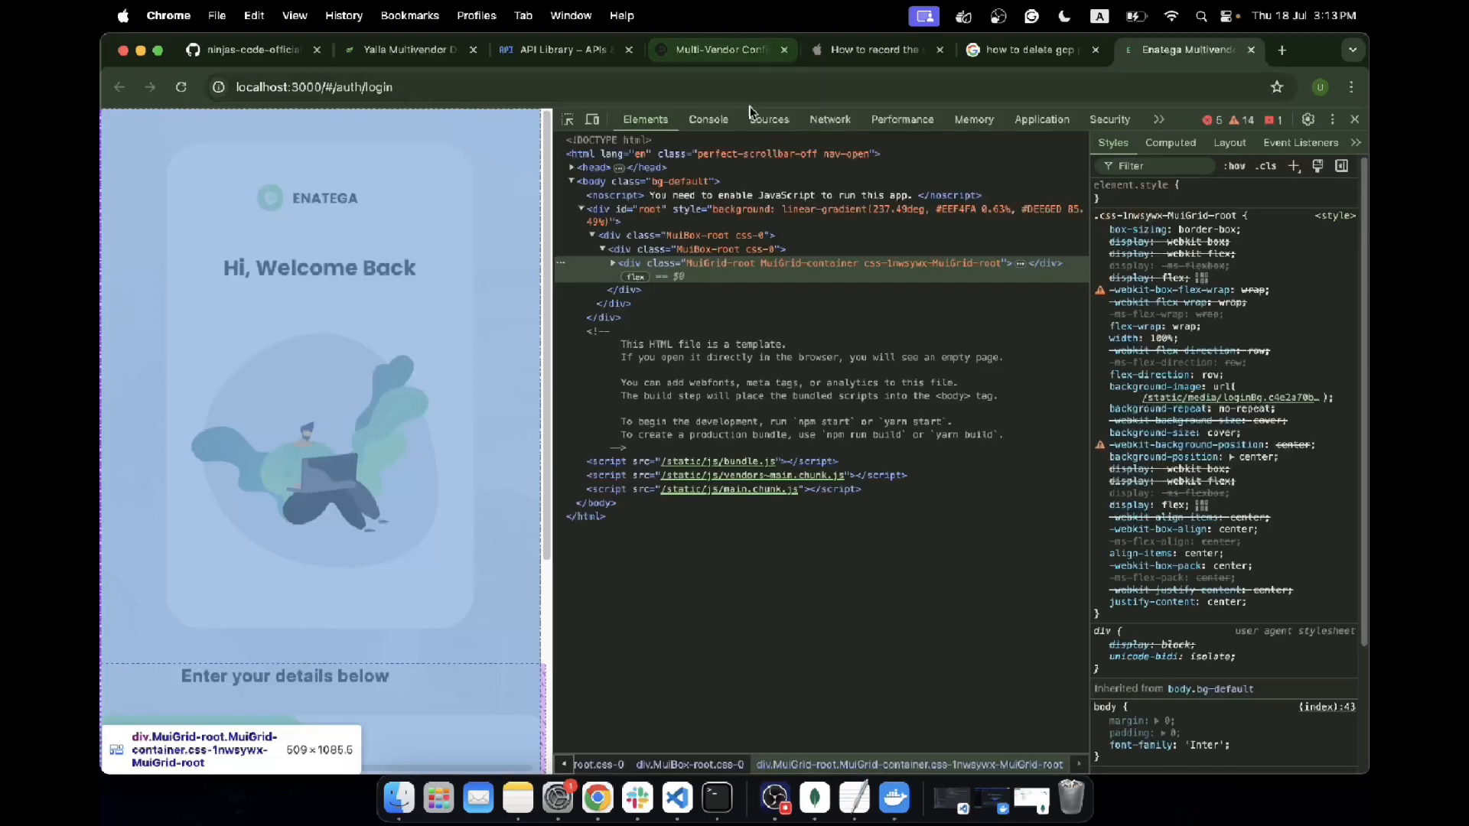
pyautogui.click(830, 119)
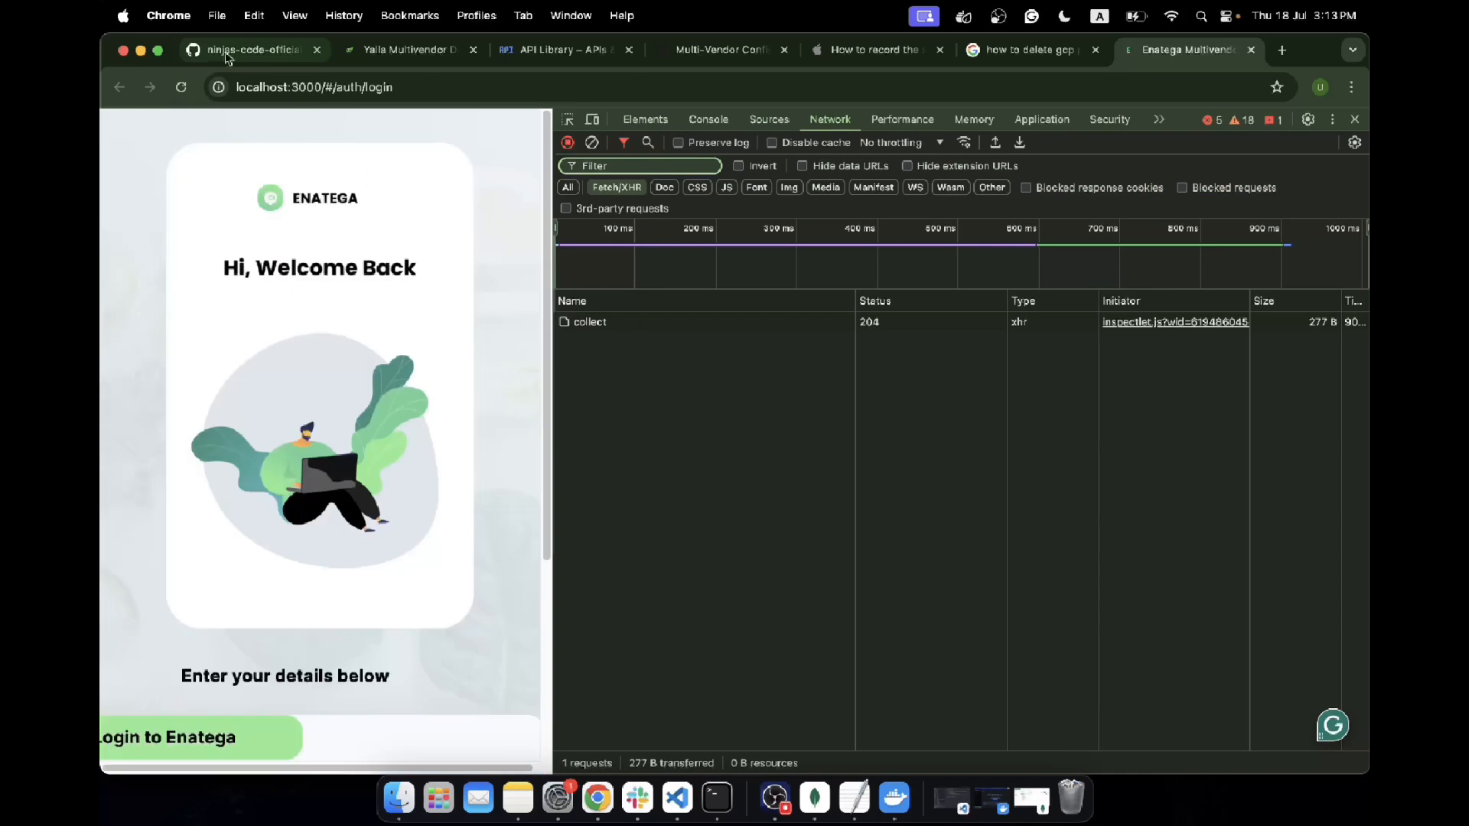
pyautogui.click(182, 88)
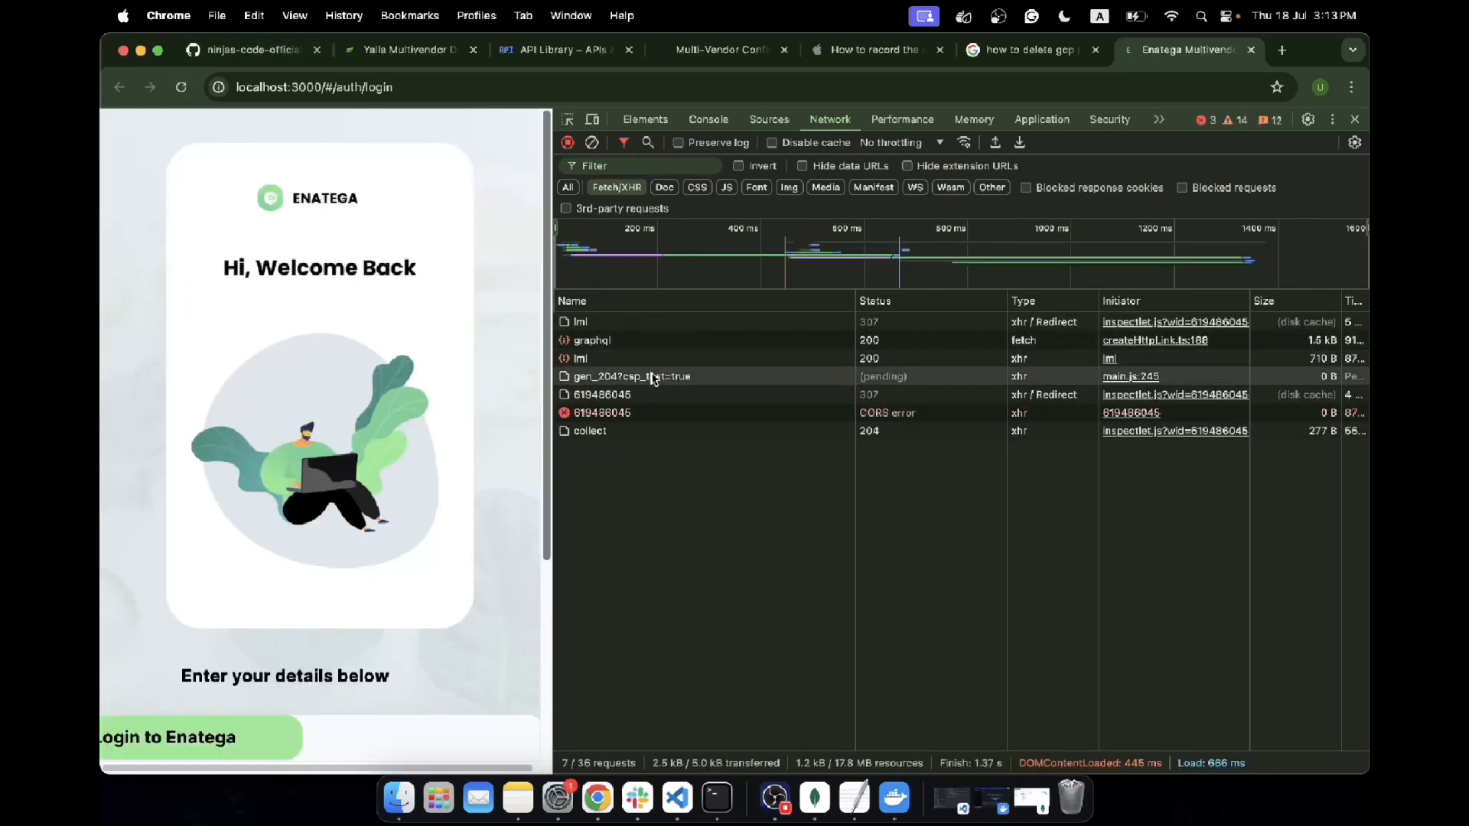
pyautogui.click(635, 342)
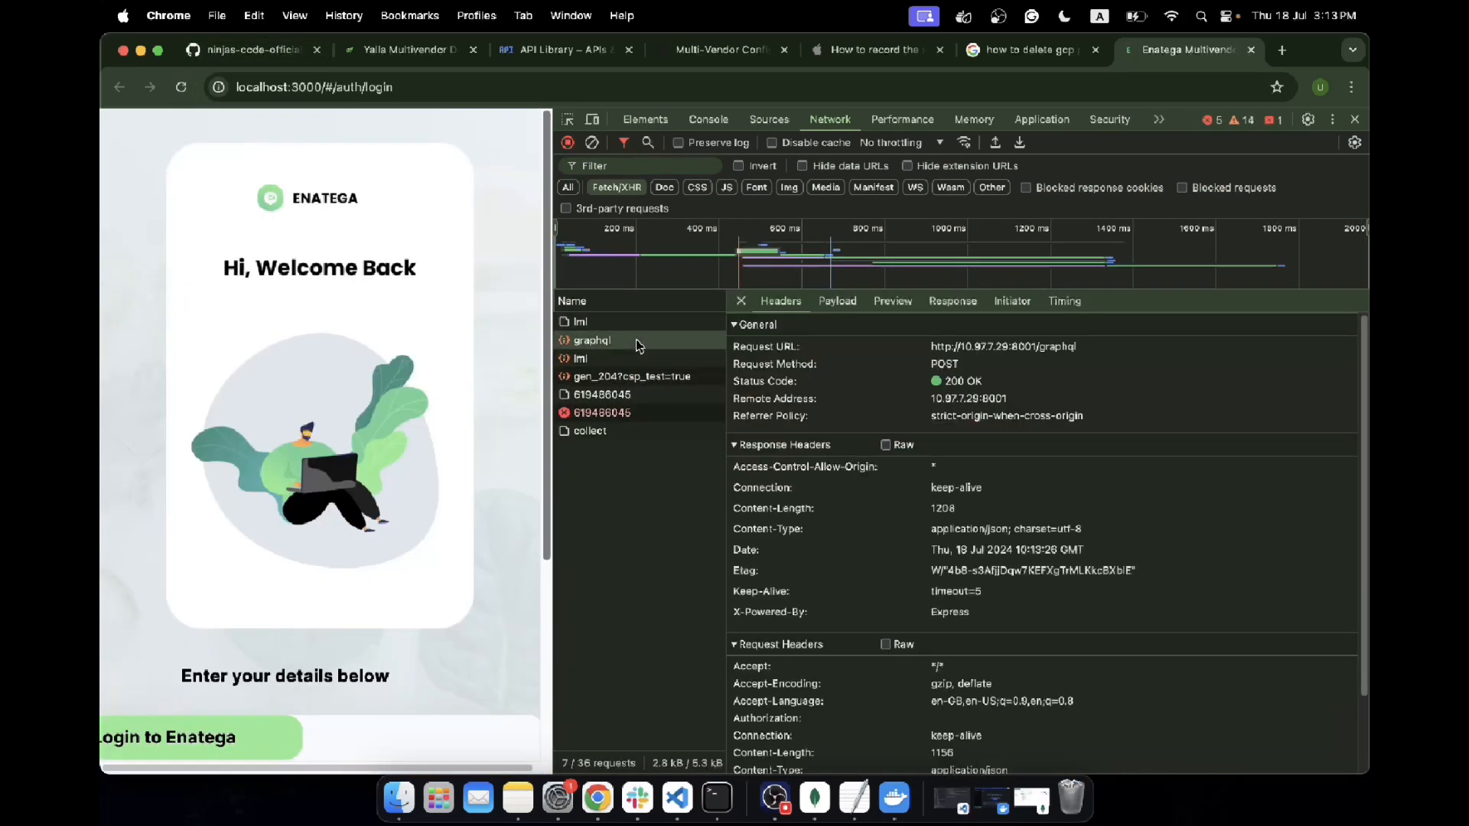
pyautogui.click(953, 302)
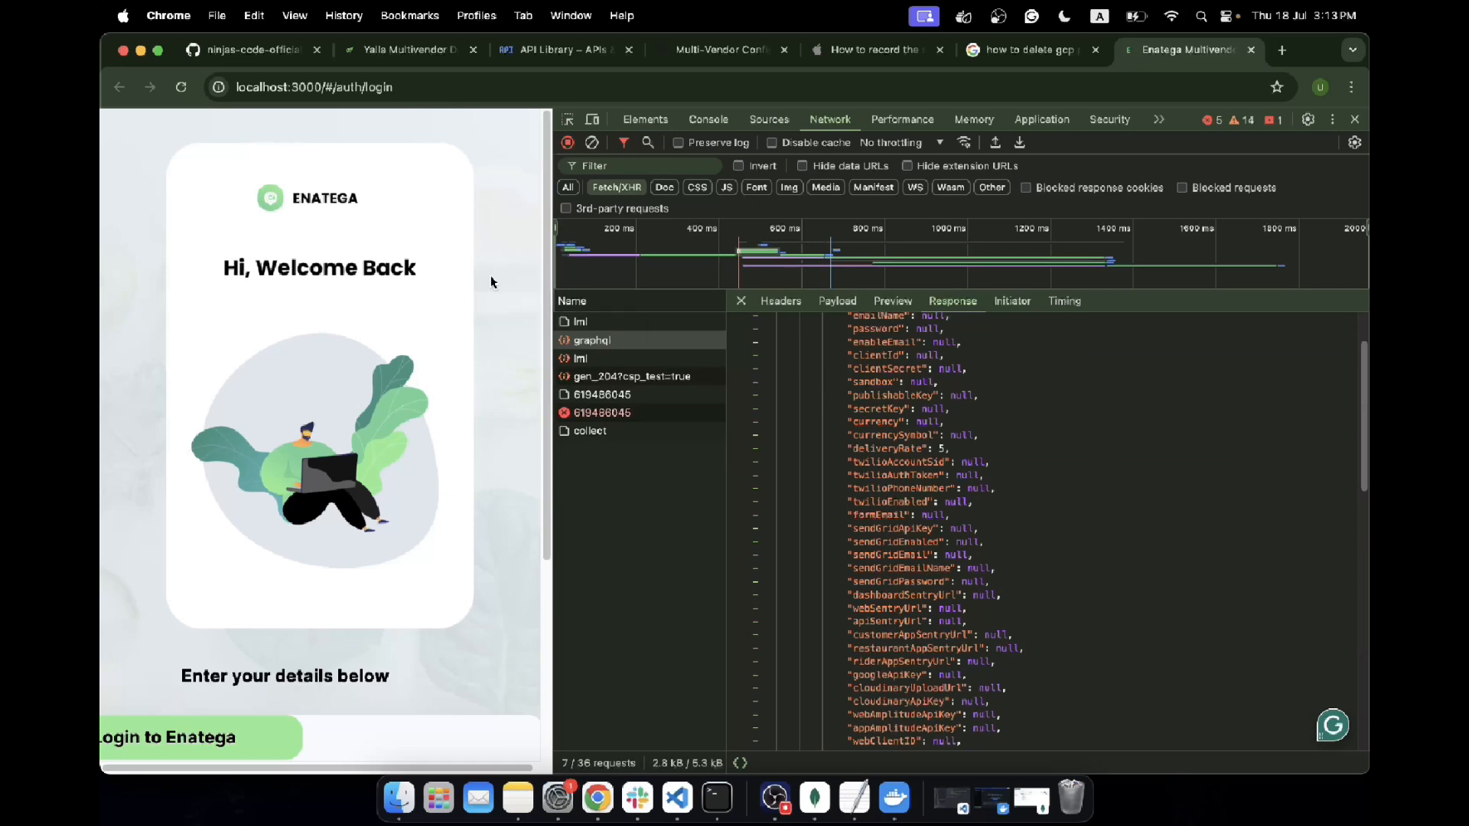
pyautogui.scroll(-2, 254, 620)
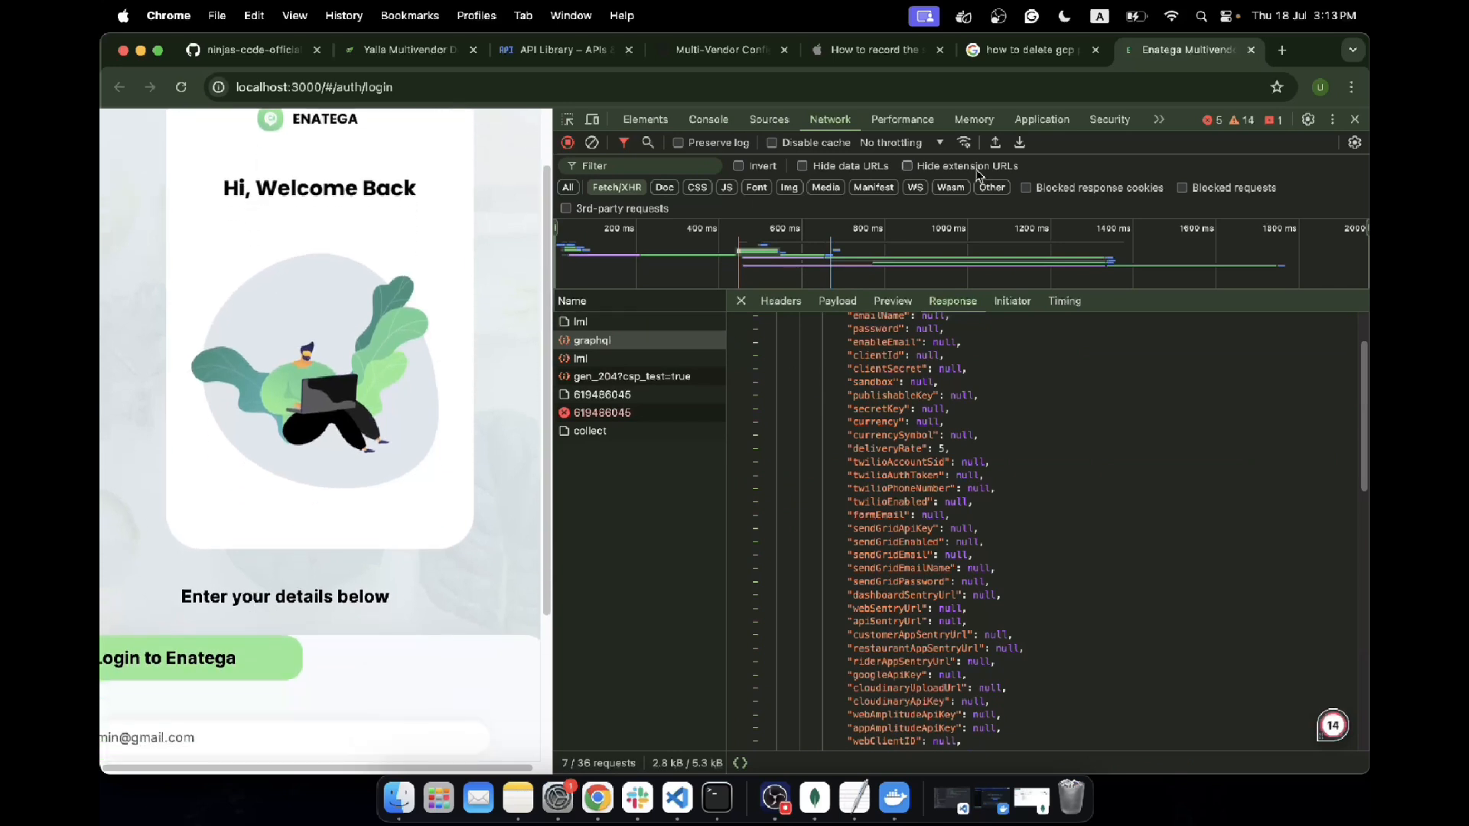
# Close the developer tools, log in to Enatega with the prefilled credentials, and go to the Configuration page's Google API Key section
pyautogui.click(1355, 119)
pyautogui.click(967, 557)
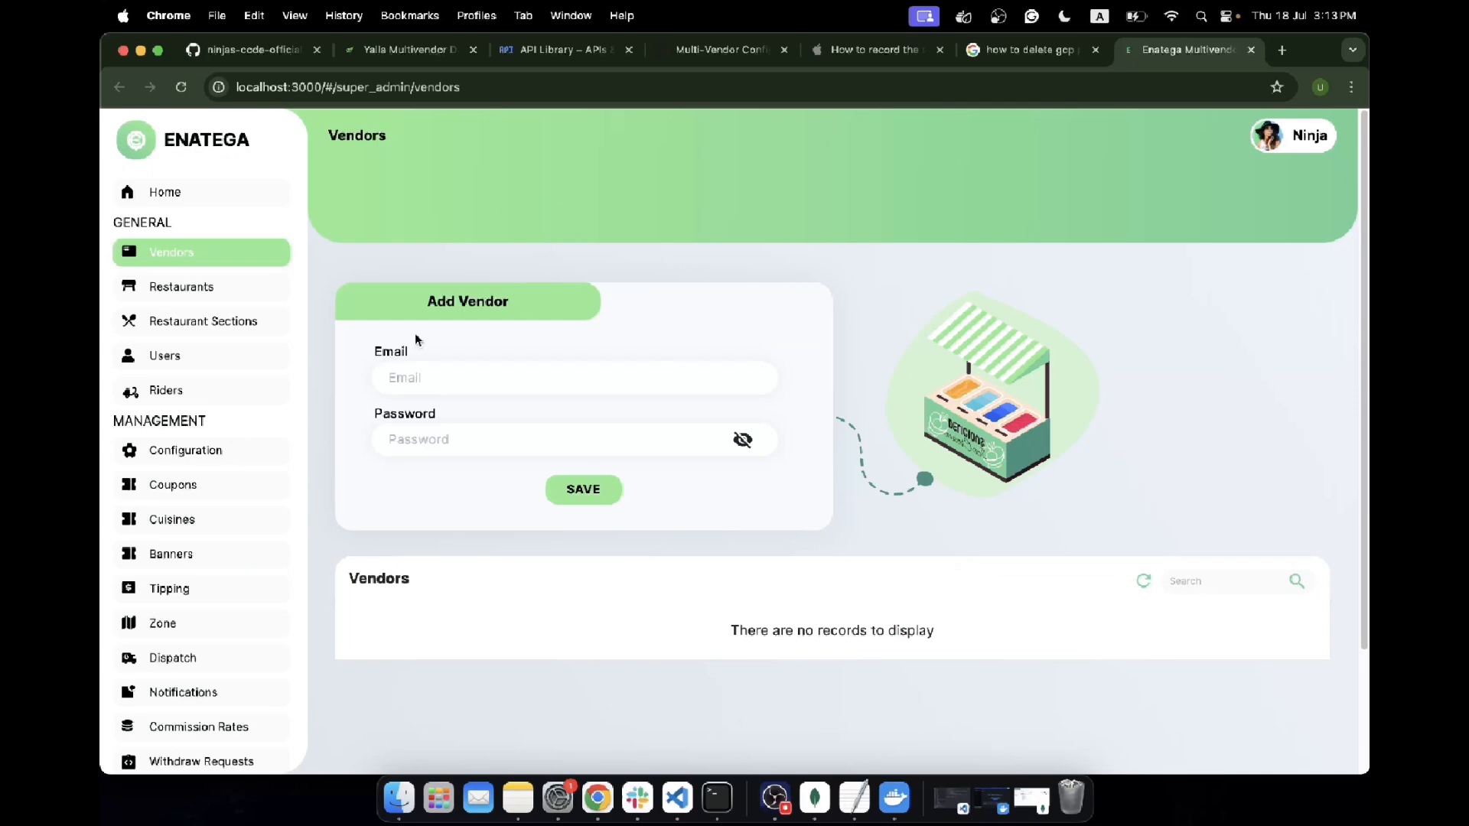
pyautogui.click(227, 430)
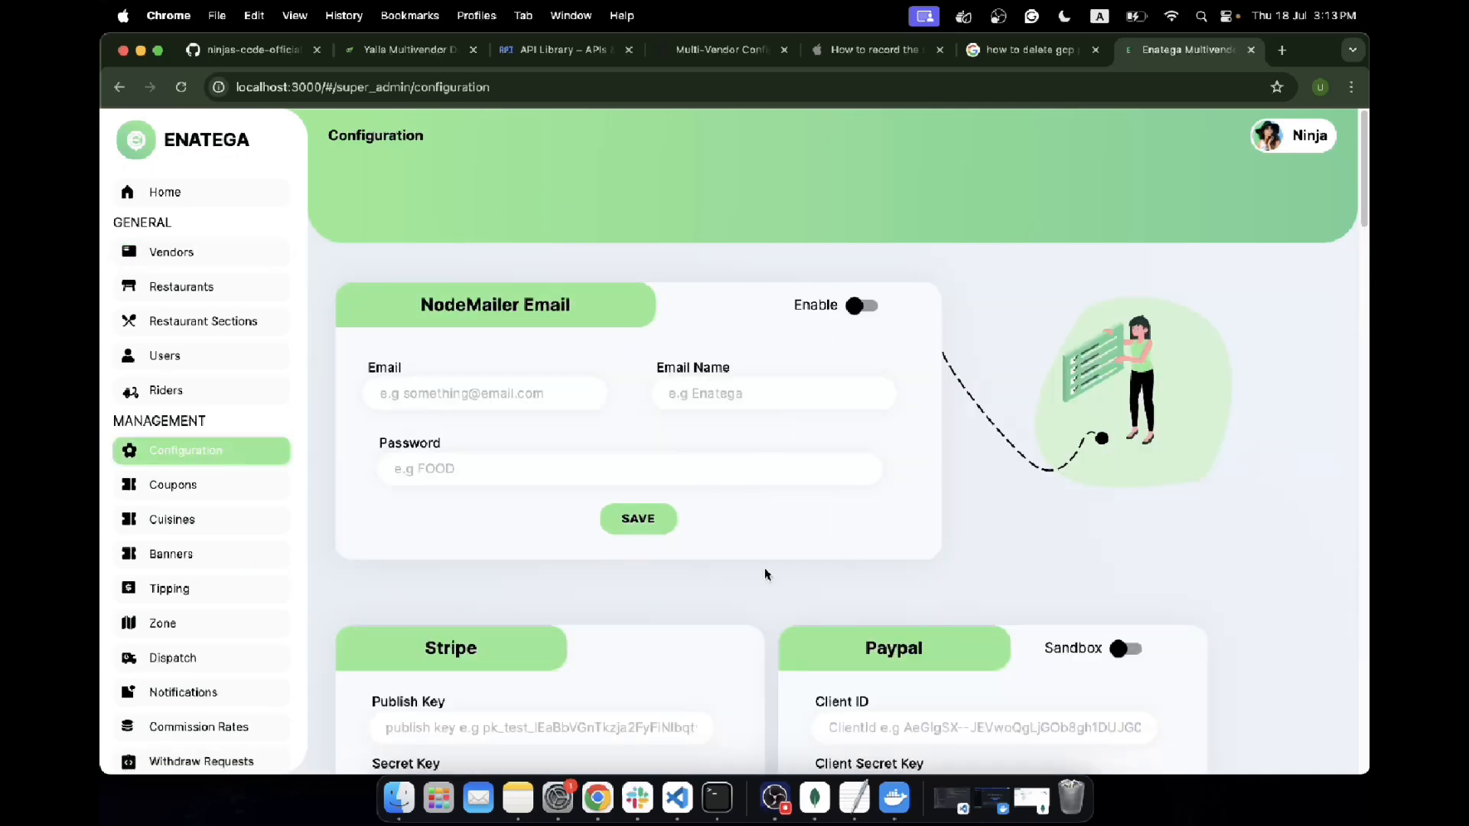
pyautogui.scroll(-17, 765, 575)
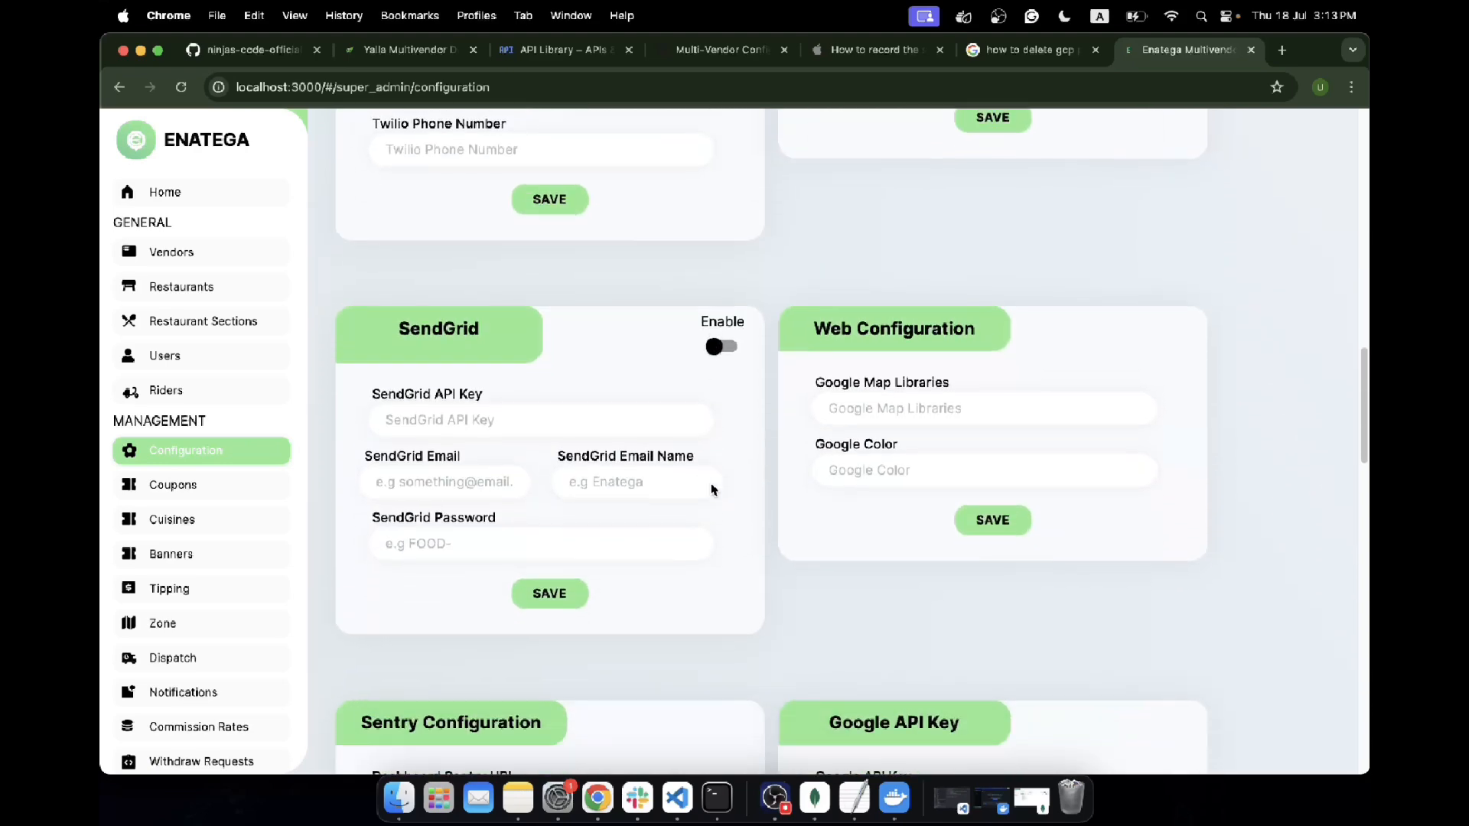
pyautogui.scroll(-5, 712, 490)
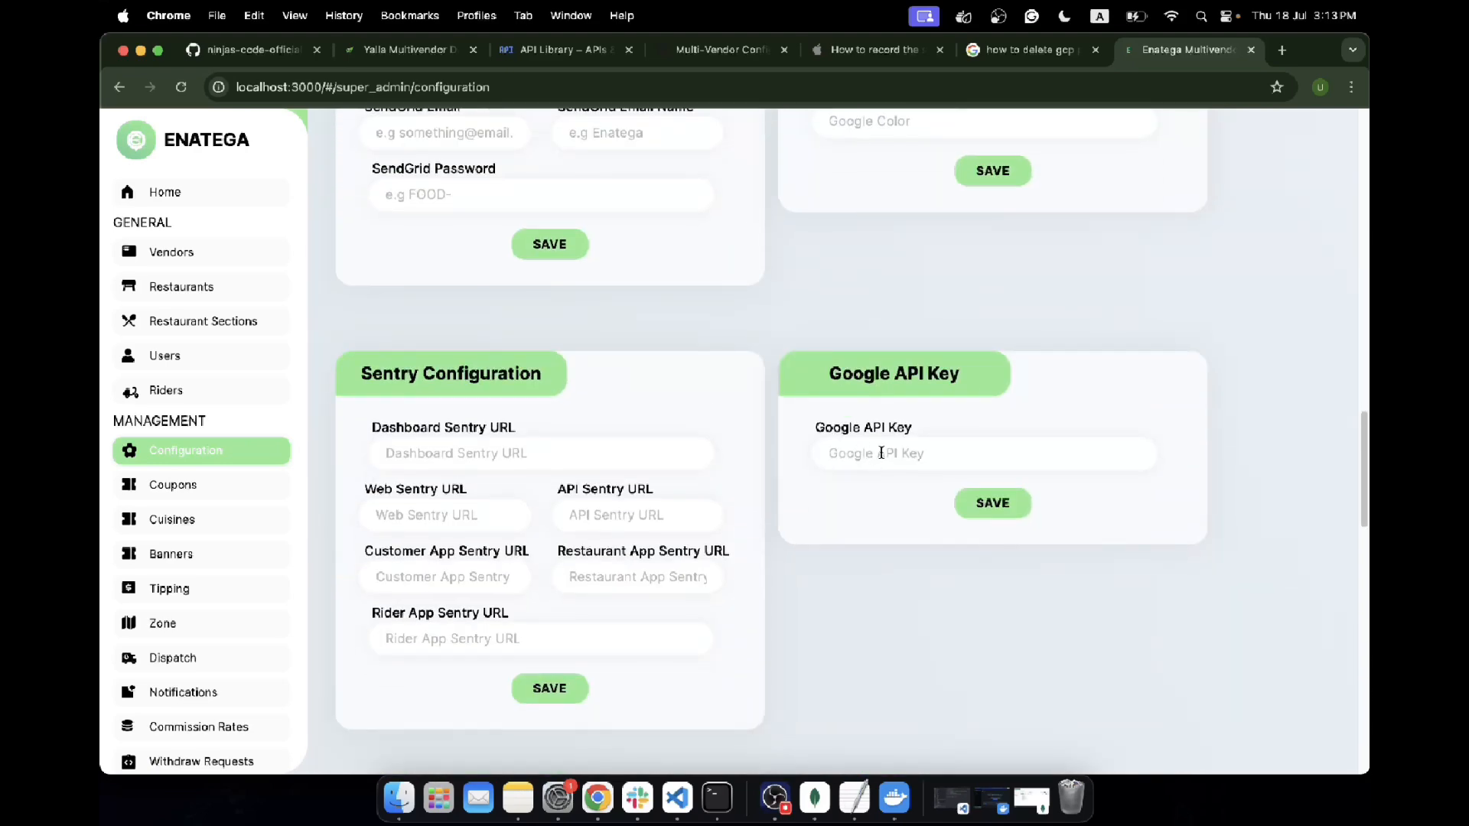
# Copy the GOOGLE_MAPS_KEY value from constants.js in VS Code, save it as the Google API Key in Enatega's configuration, and decline storing it as a password
pyautogui.click(677, 800)
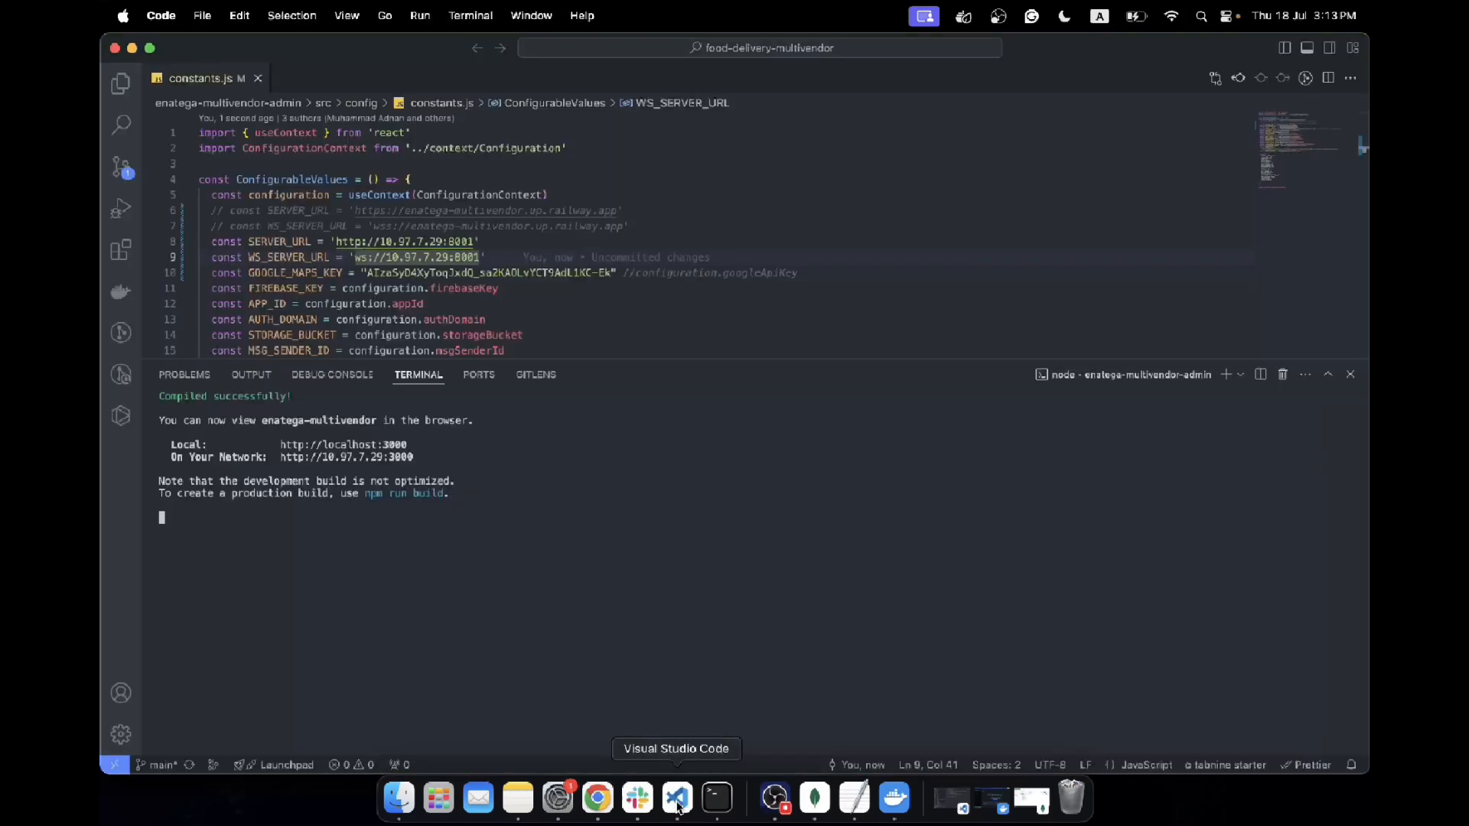
pyautogui.moveTo(487, 274); pyautogui.dragTo(371, 274)
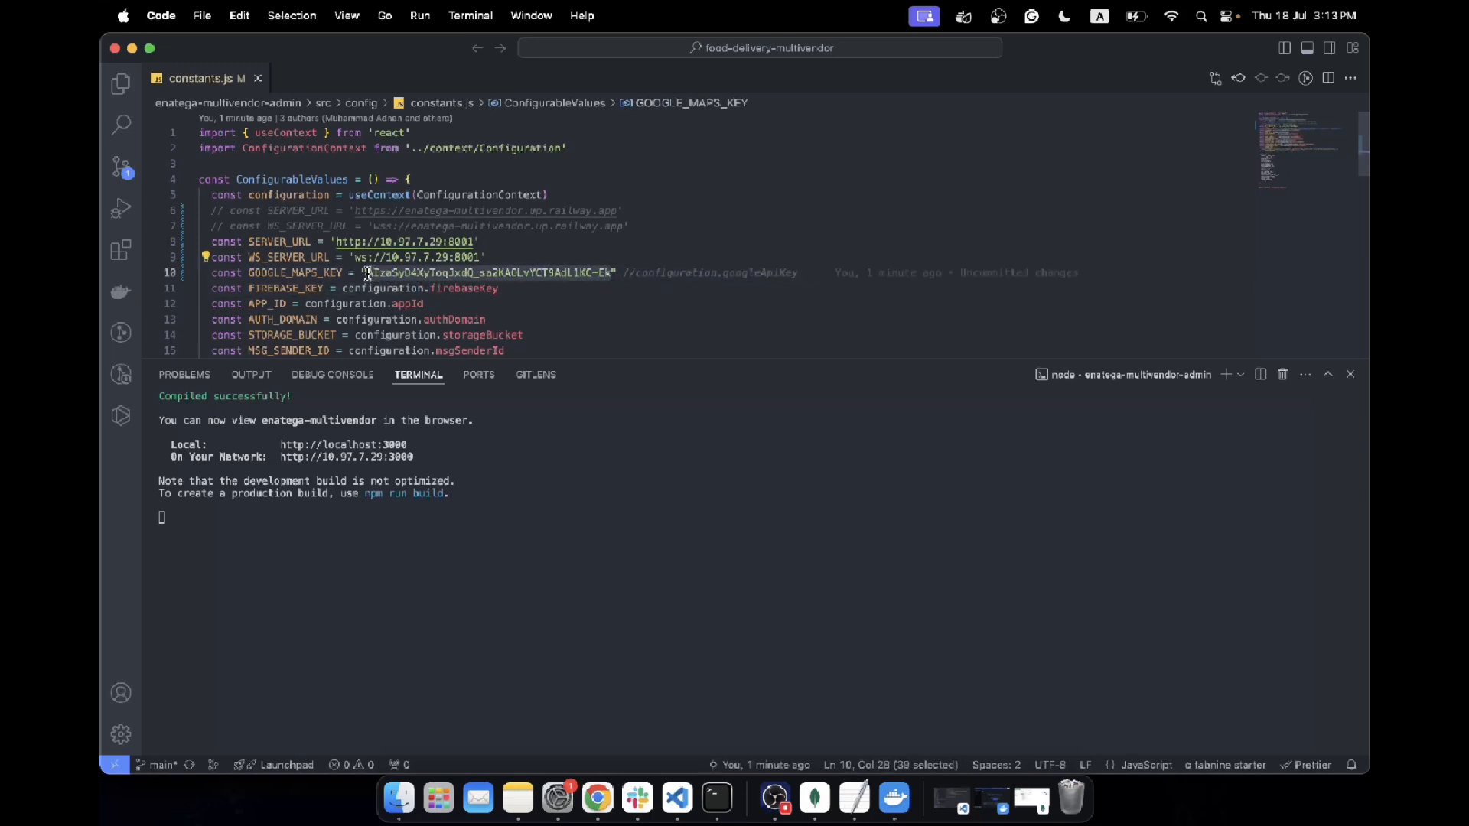
pyautogui.click(598, 800)
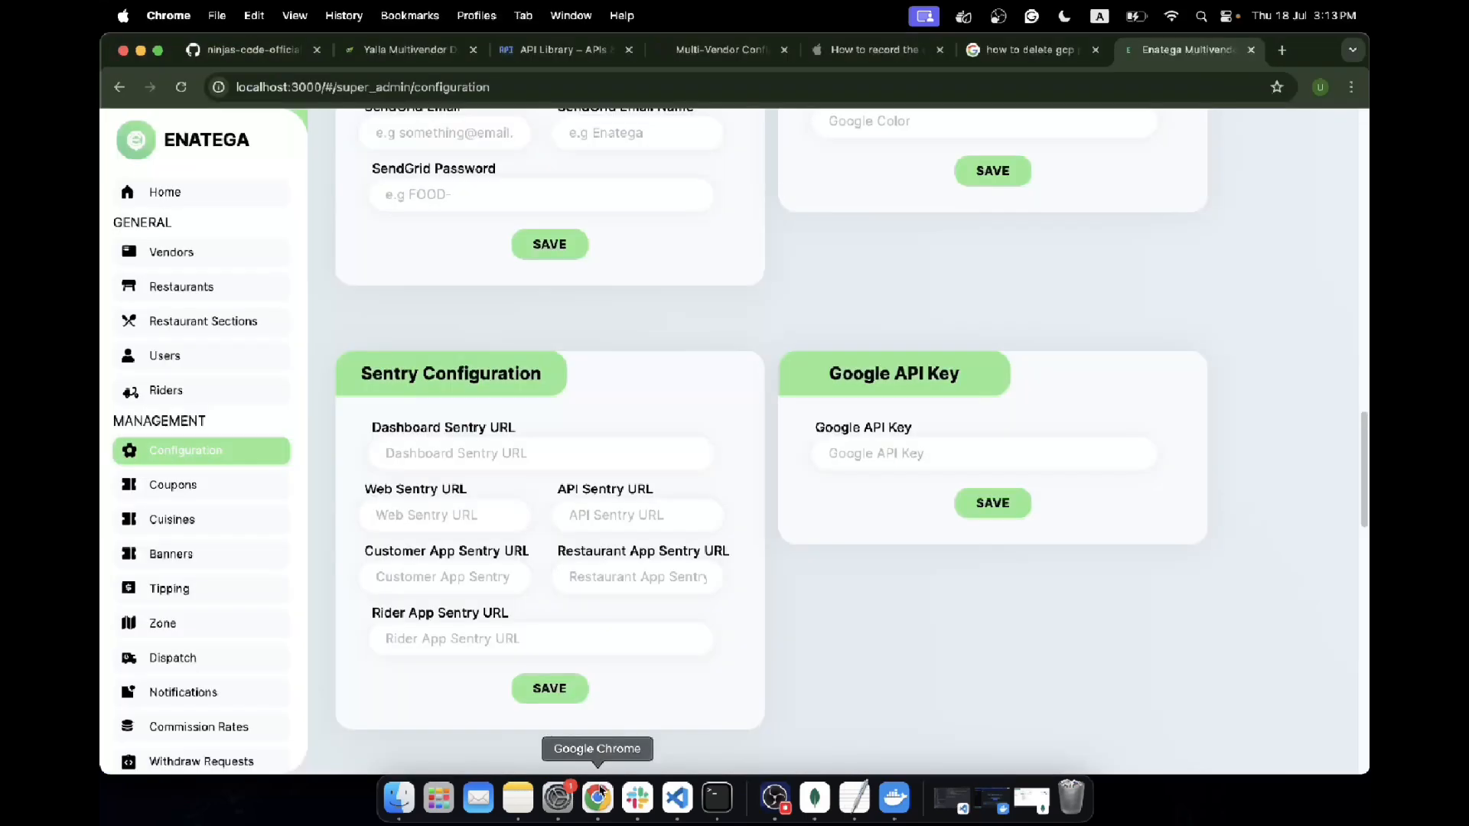
pyautogui.click(849, 454)
pyautogui.press('super+v')
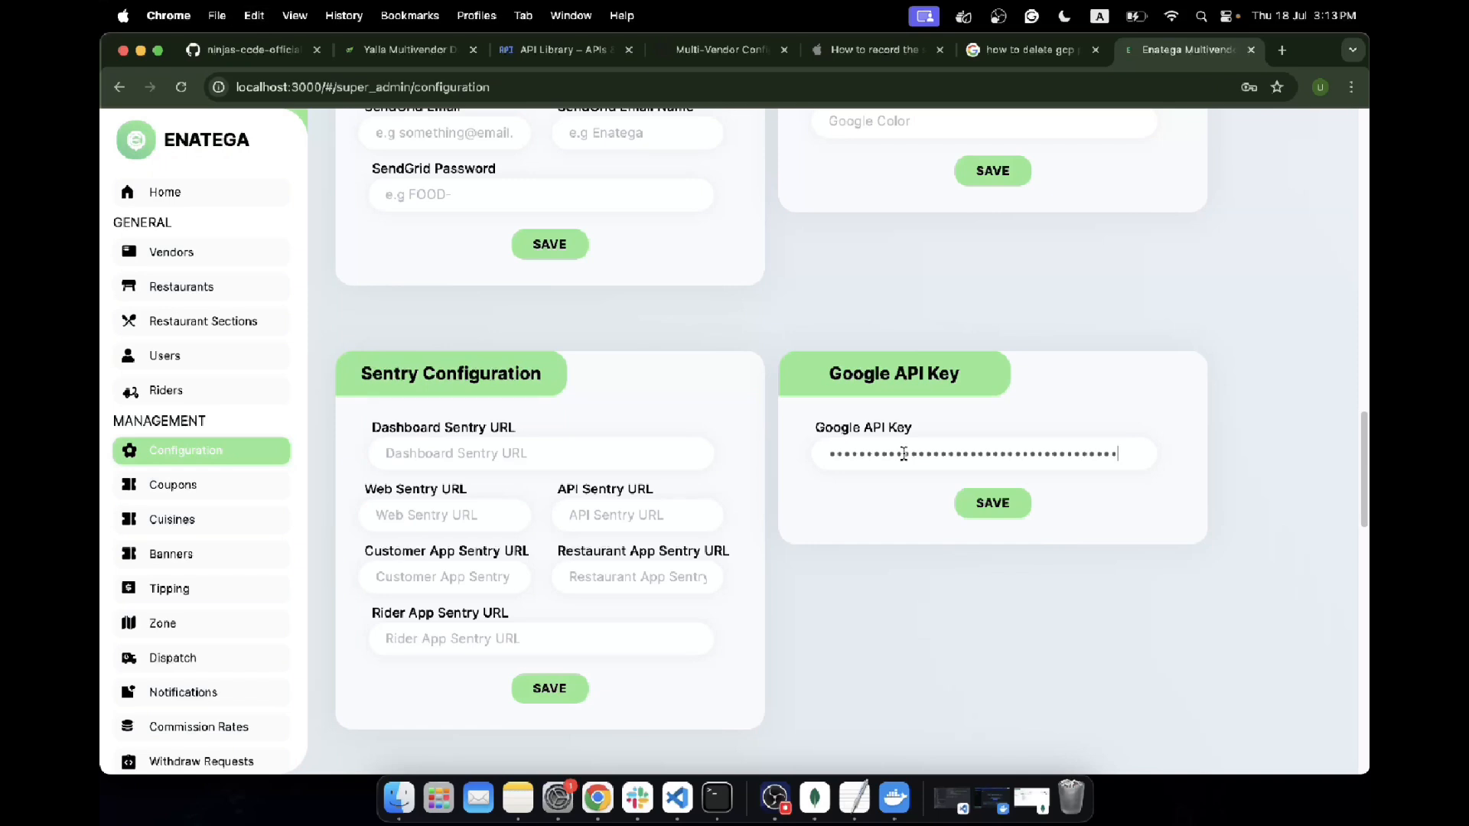
pyautogui.click(988, 503)
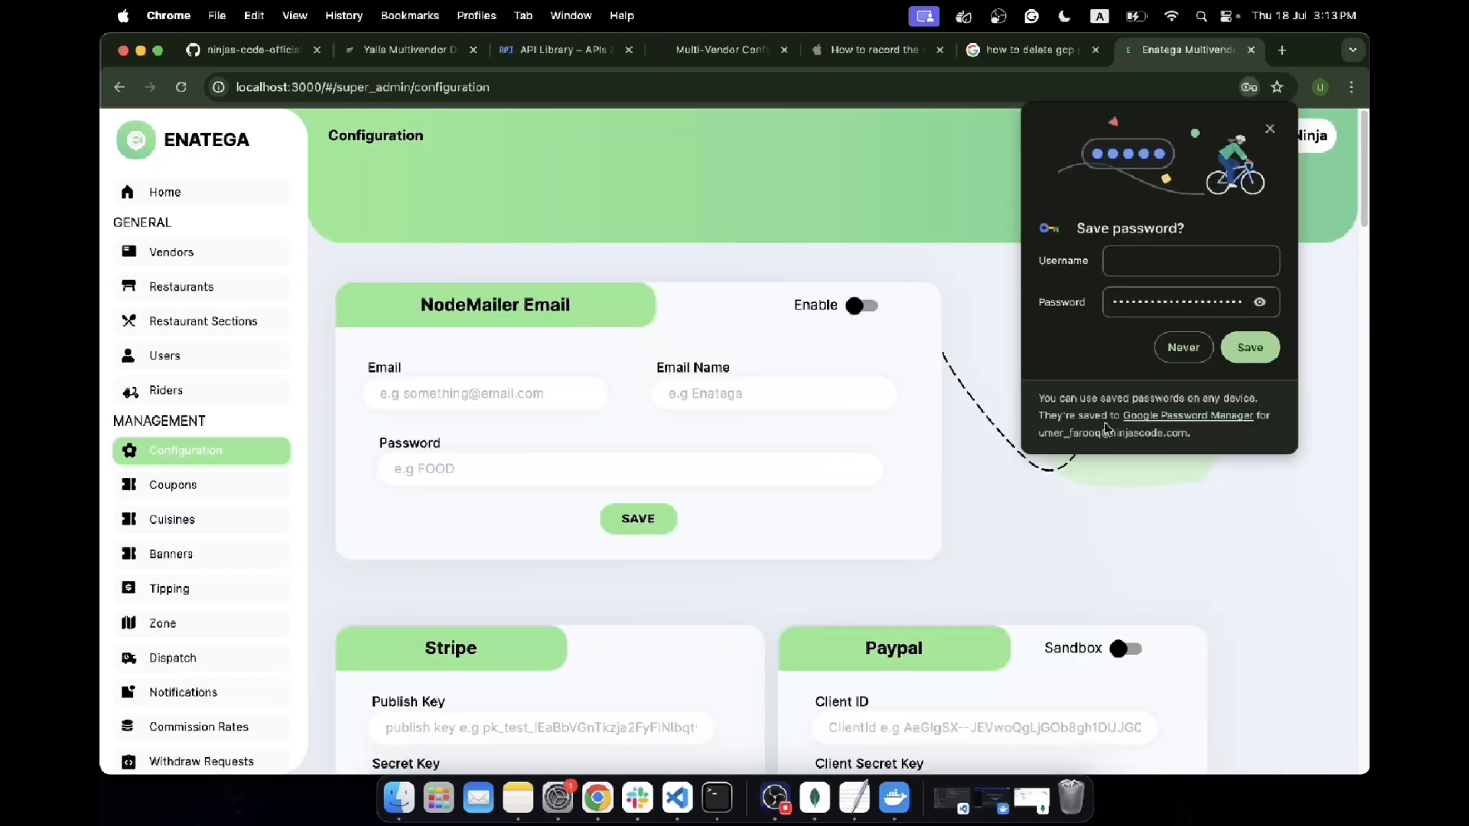
pyautogui.click(1163, 349)
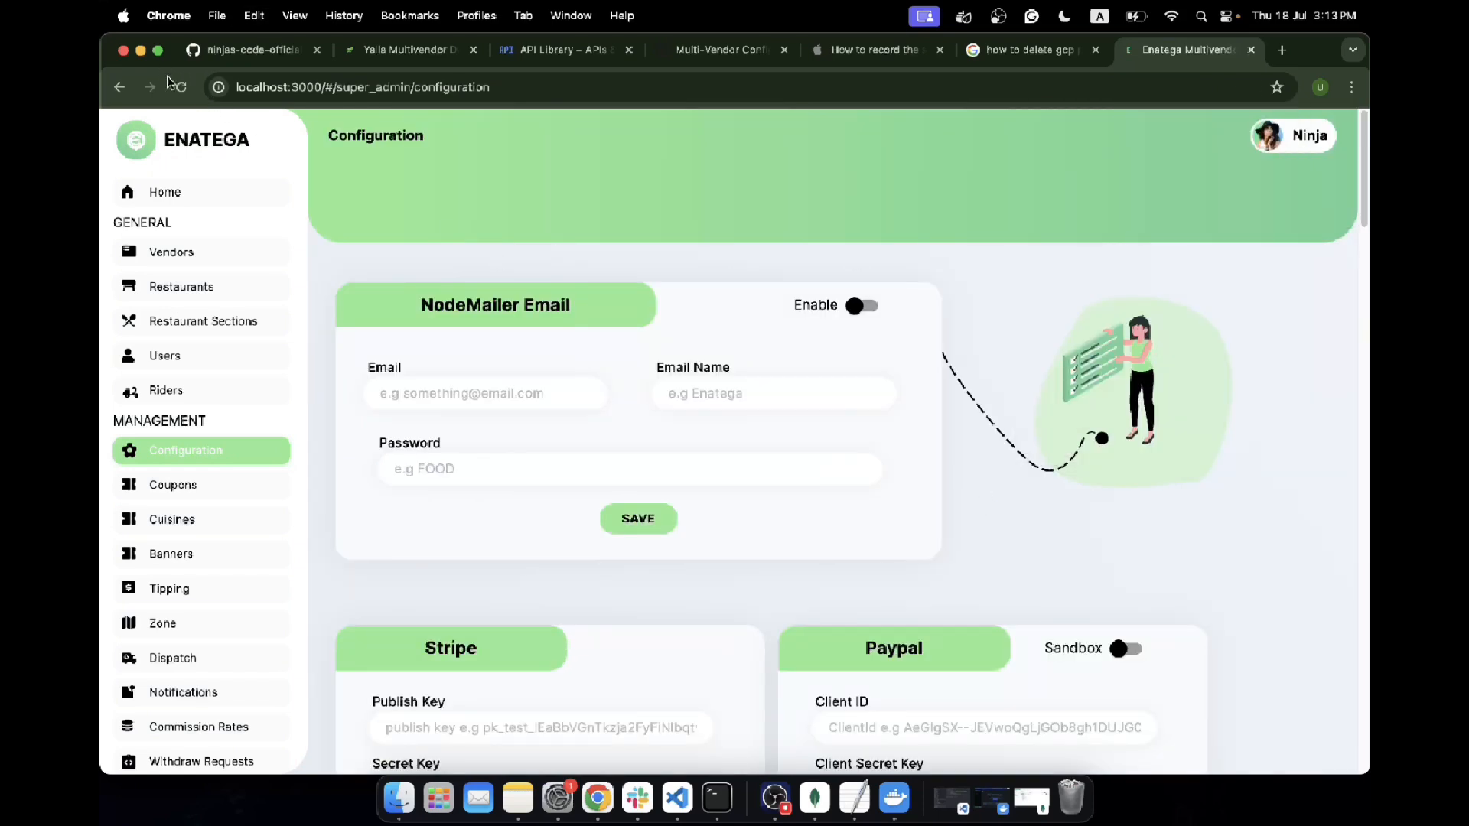
# Reload the Configuration page with developer tools open and check the graphql request's googleApiKey response entry and its payload
pyautogui.rightClick(883, 291)
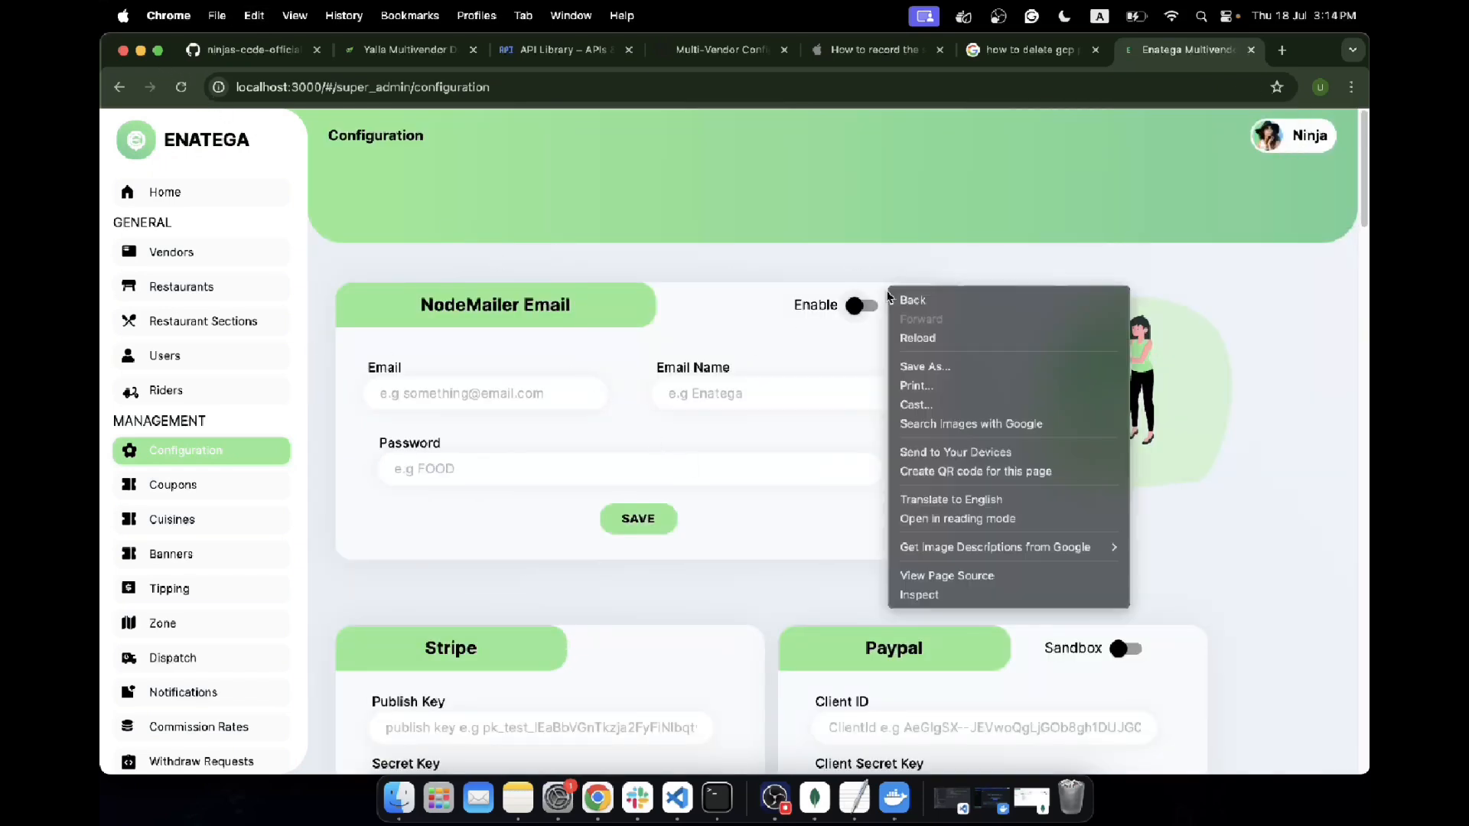
pyautogui.click(958, 598)
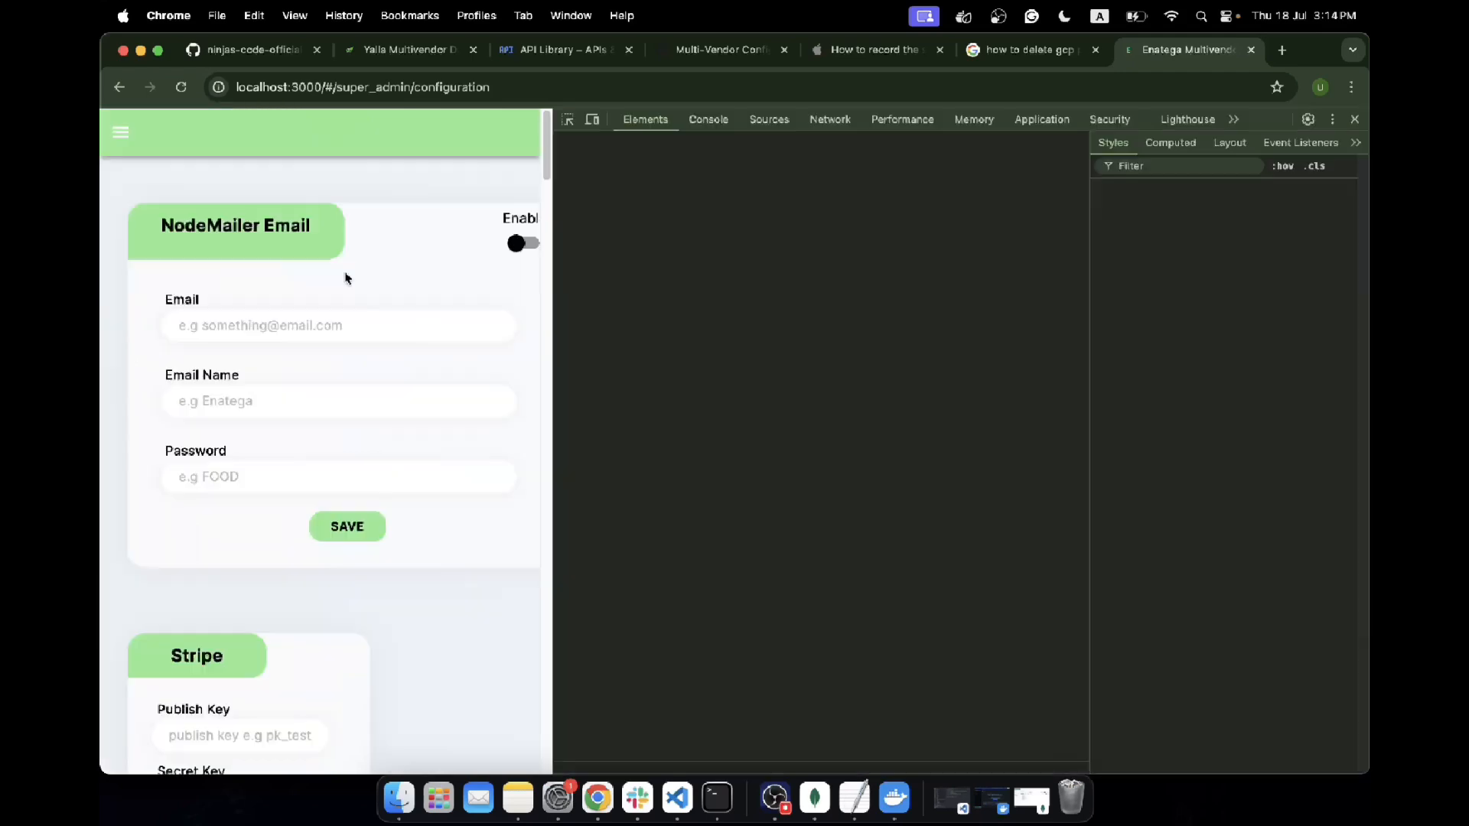
pyautogui.click(182, 95)
pyautogui.click(831, 119)
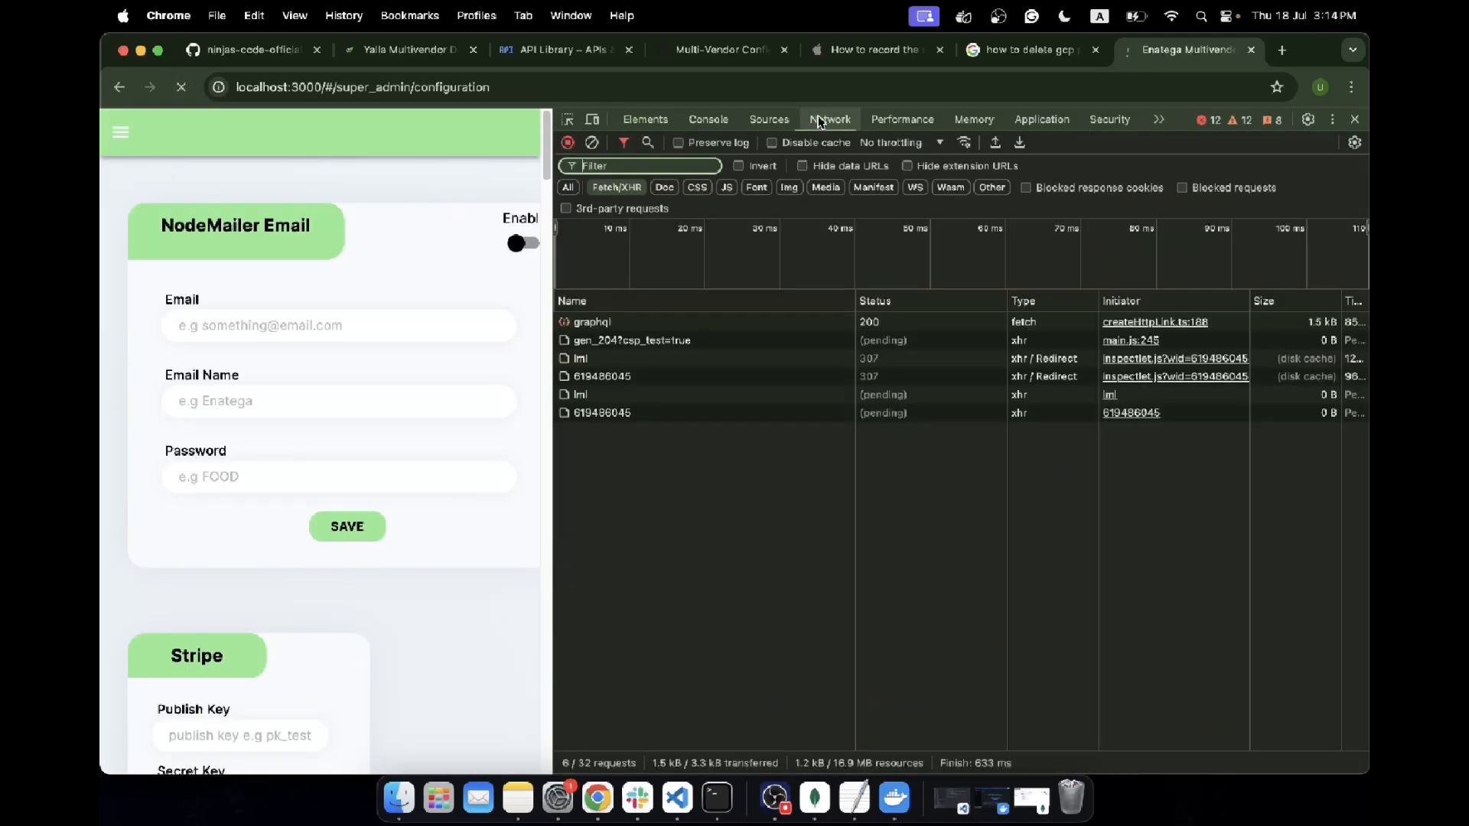
pyautogui.click(585, 325)
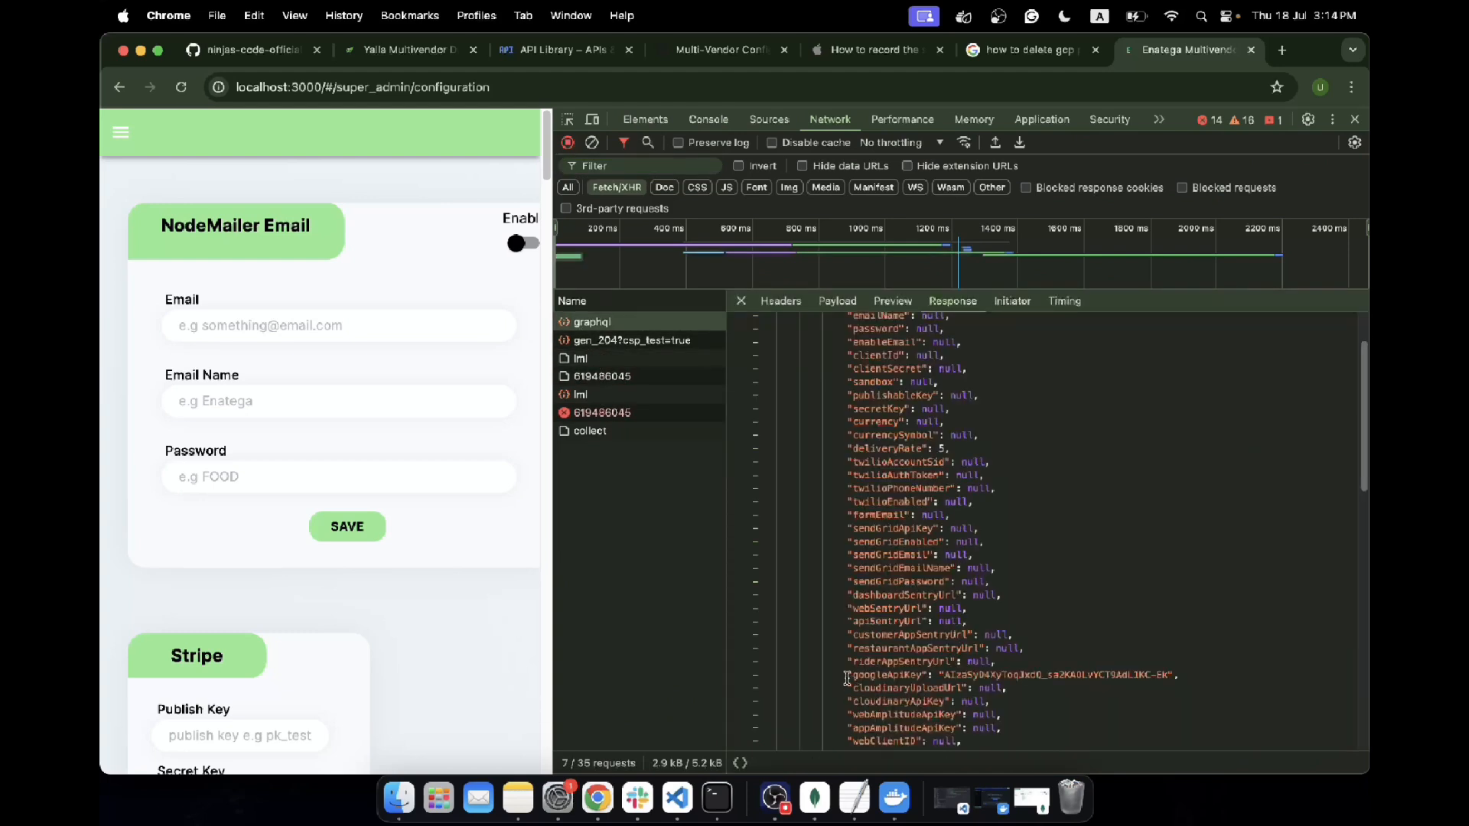
pyautogui.moveTo(847, 675); pyautogui.dragTo(1182, 673)
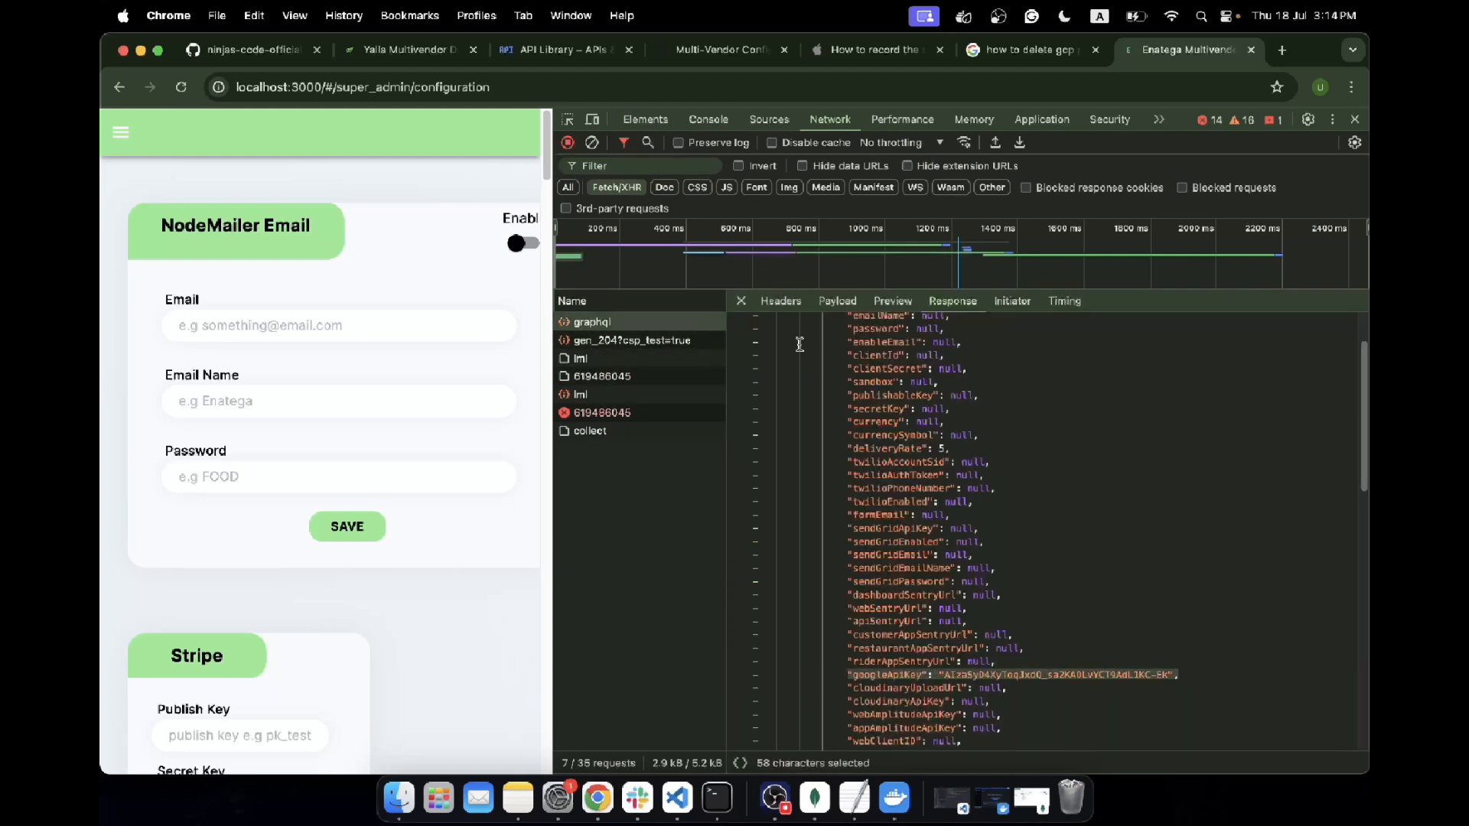
pyautogui.click(837, 301)
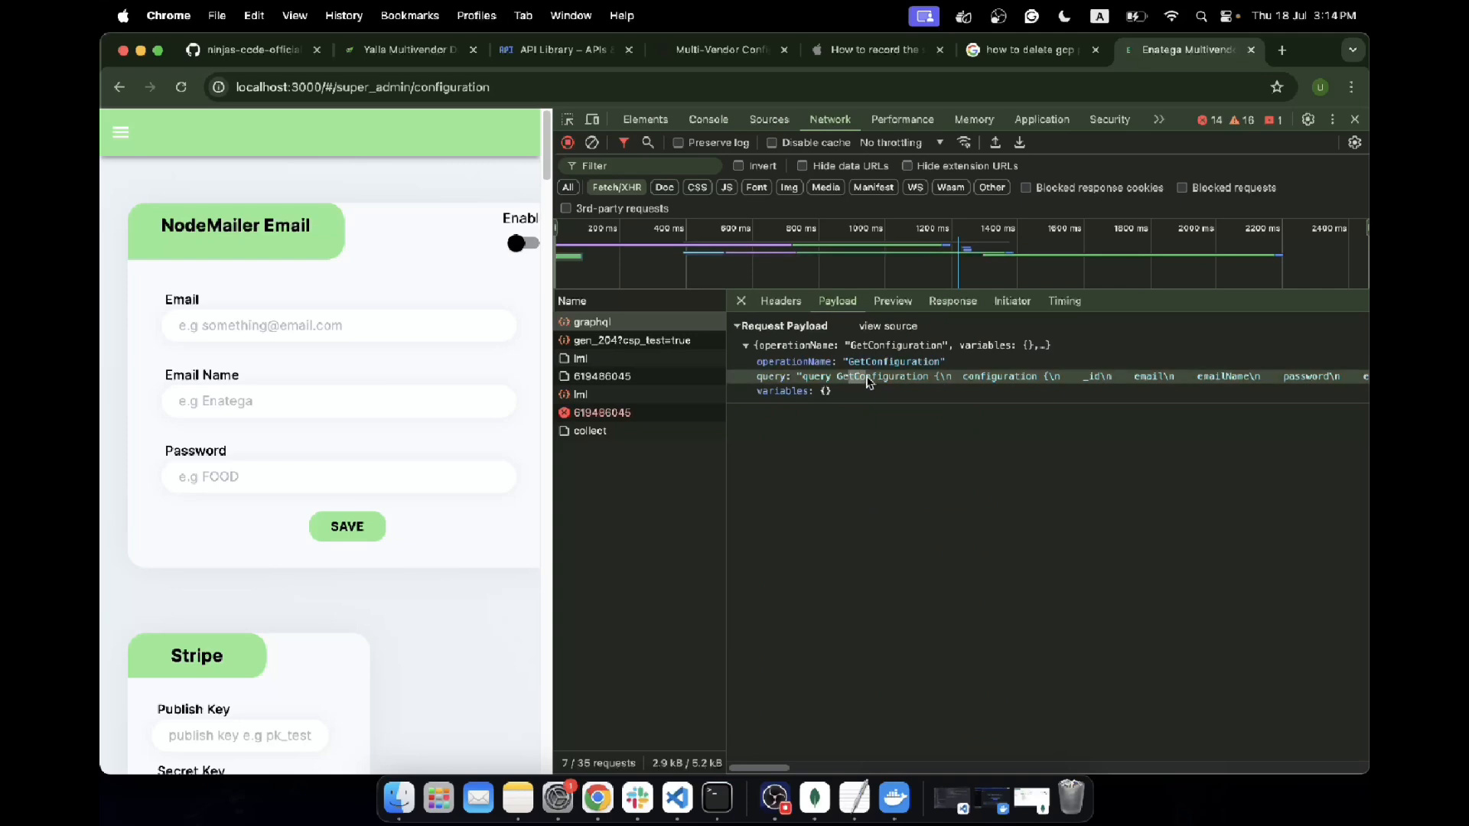